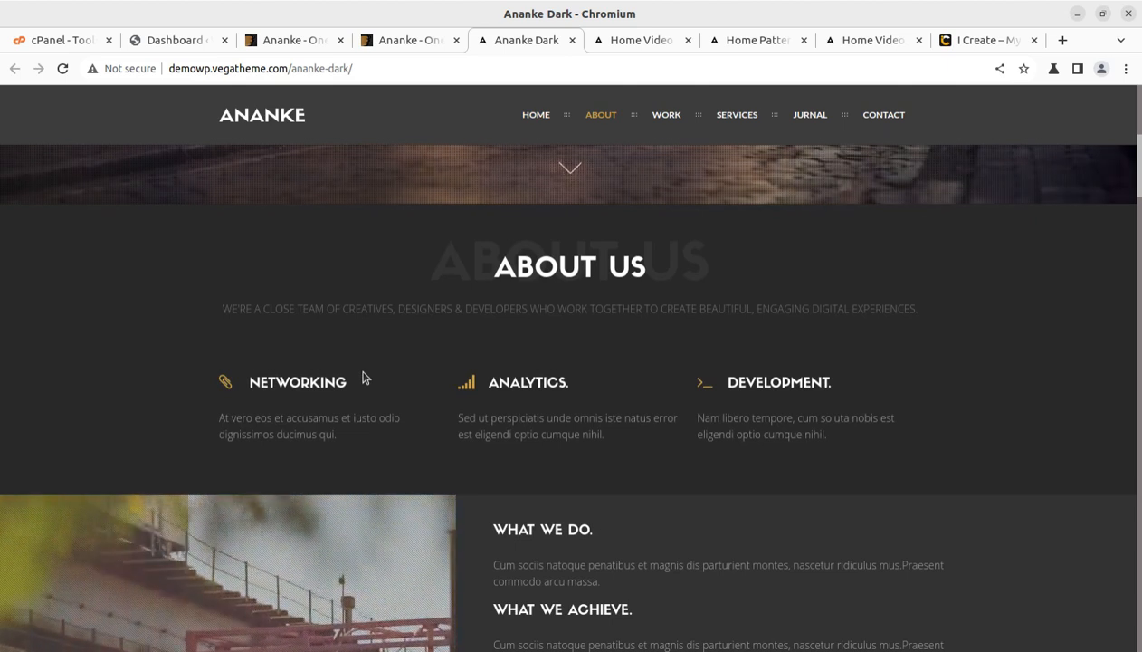
# Step: Look through the Ananke Dark demo from the About Us section past the team and tilted slideshow to the Work section
pyautogui.scroll(-2, 363, 378)
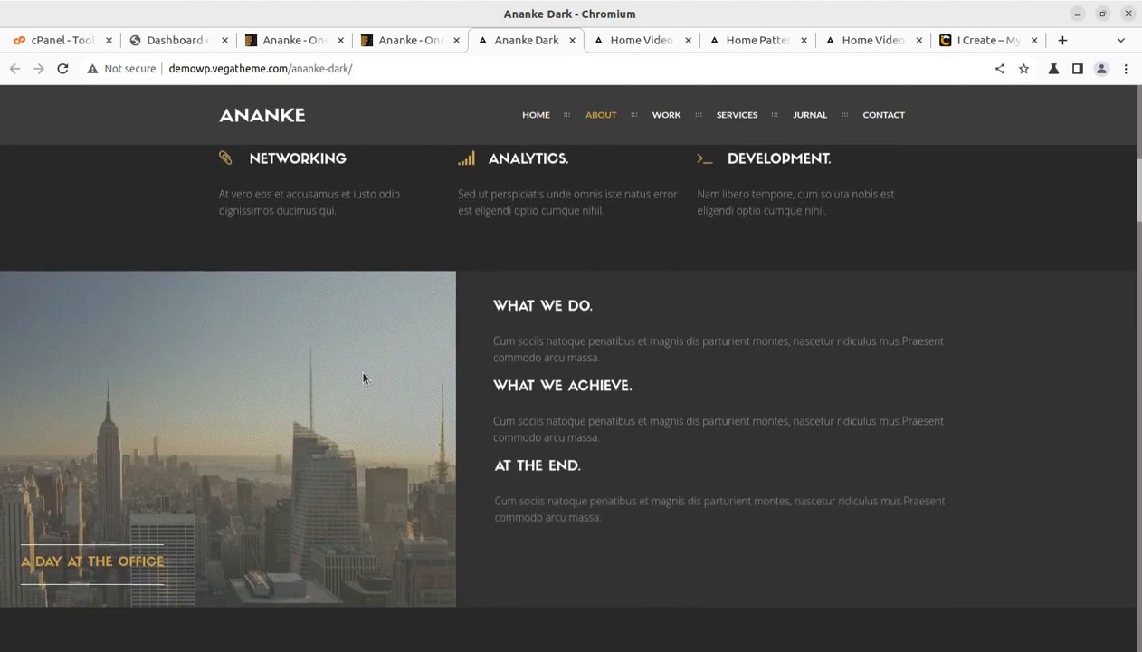
pyautogui.scroll(-2, 363, 378)
pyautogui.scroll(-2, 365, 378)
pyautogui.scroll(-2, 363, 378)
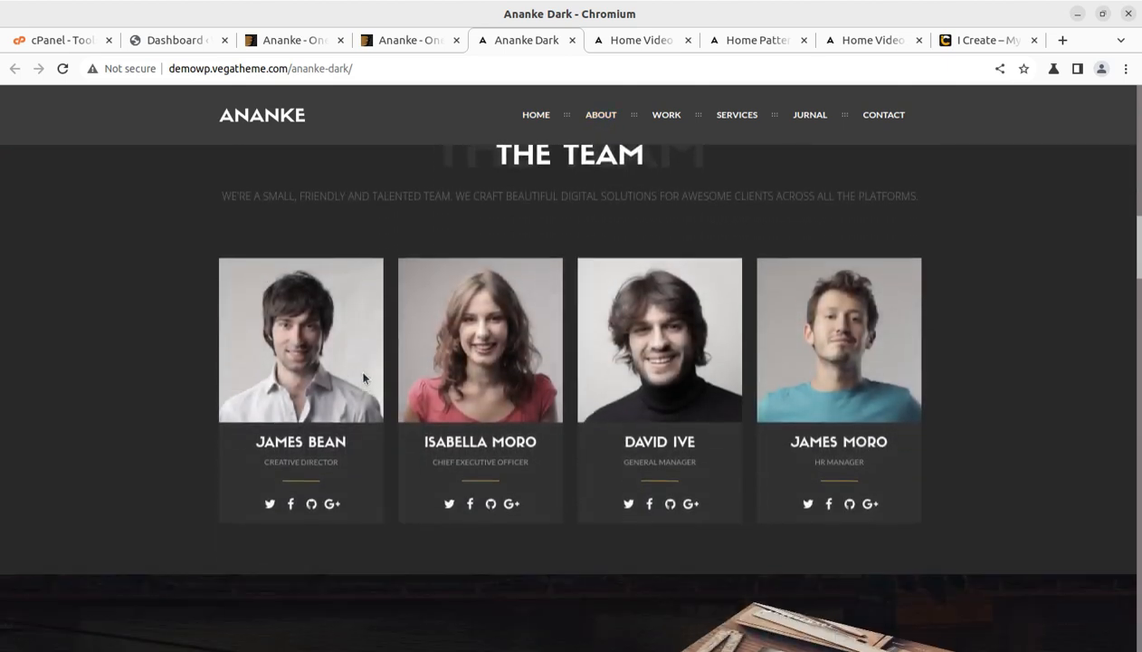
pyautogui.scroll(-1, 1003, 401)
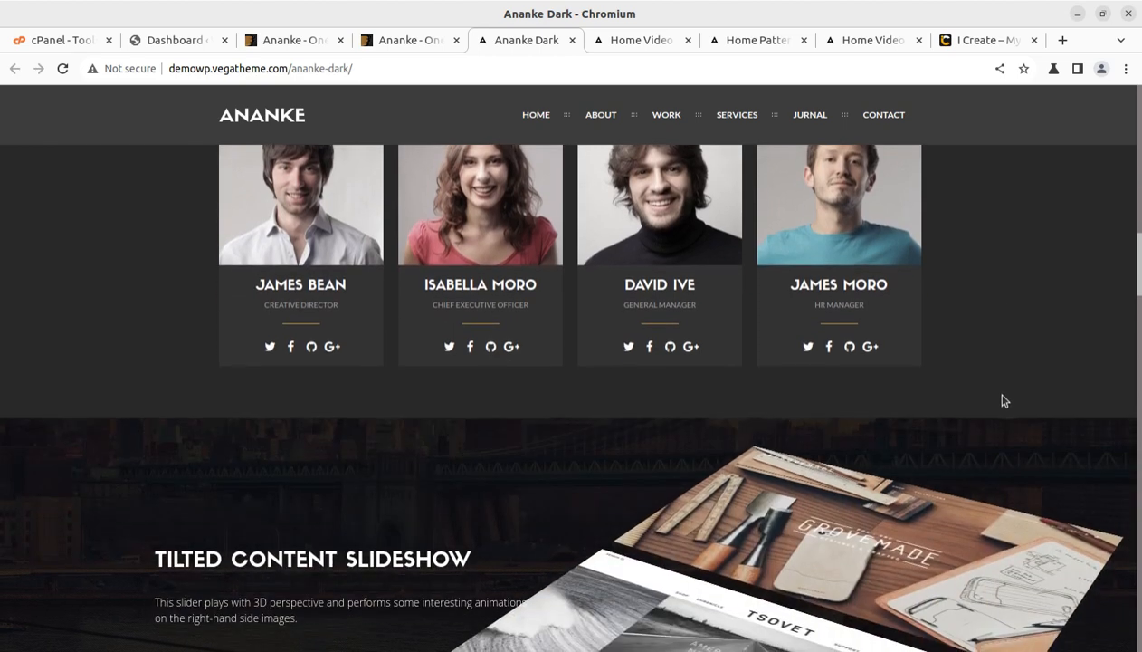
pyautogui.scroll(-5, 1002, 400)
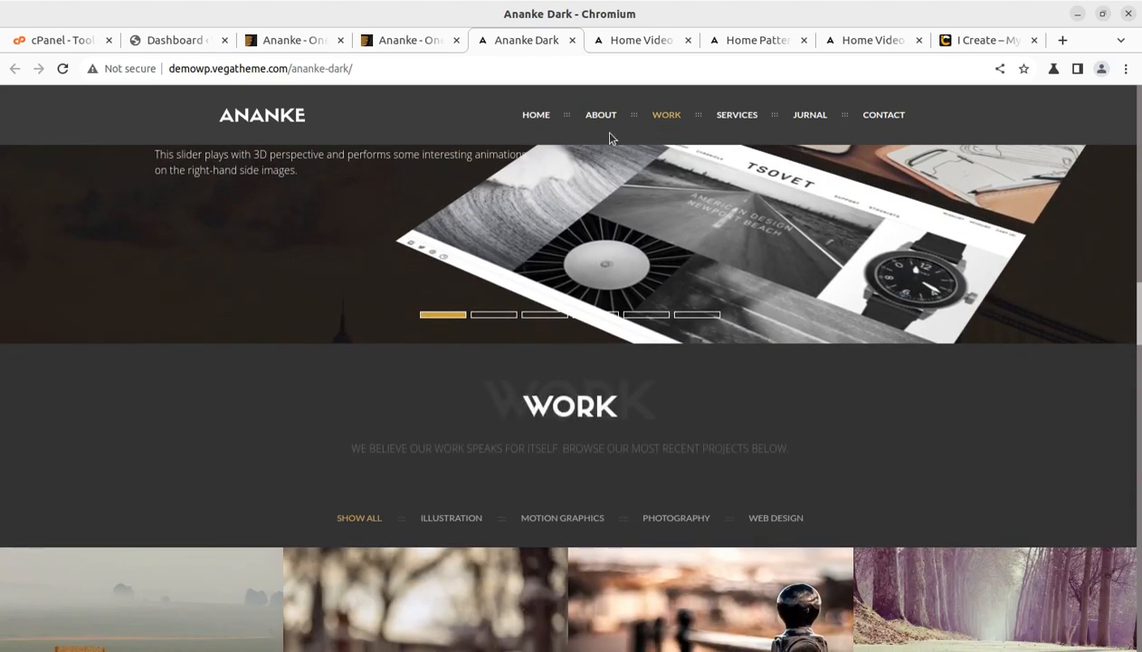
# Step: Check the About, Work and Services navigation links of the Ananke Dark demo, ending back at the home slider
pyautogui.click(602, 117)
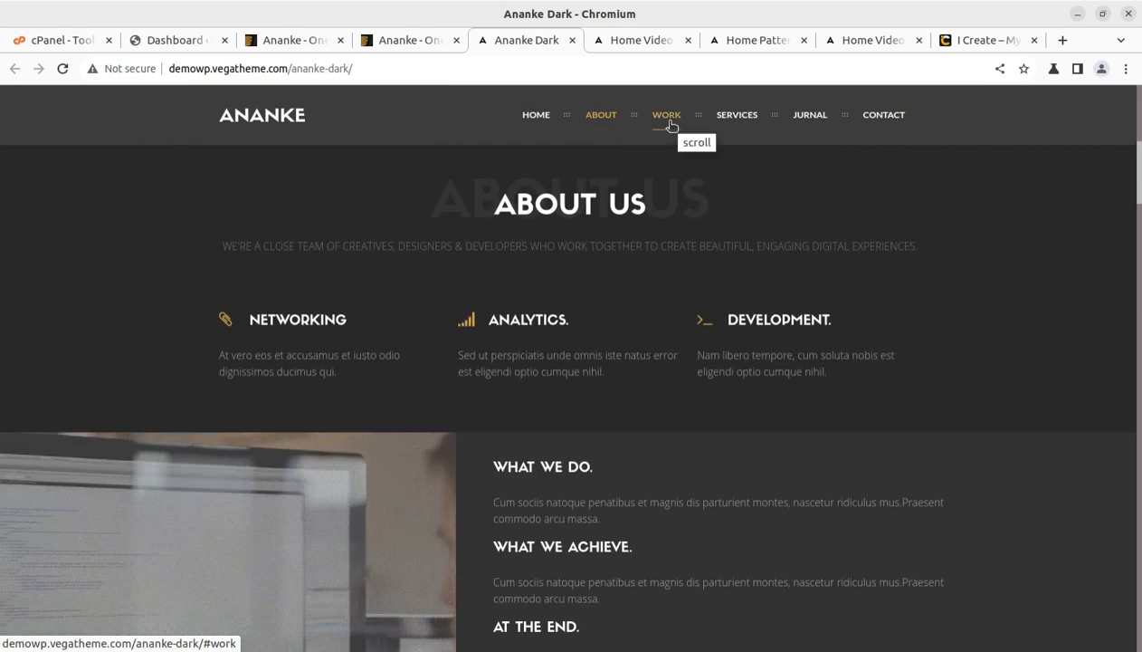
pyautogui.click(670, 123)
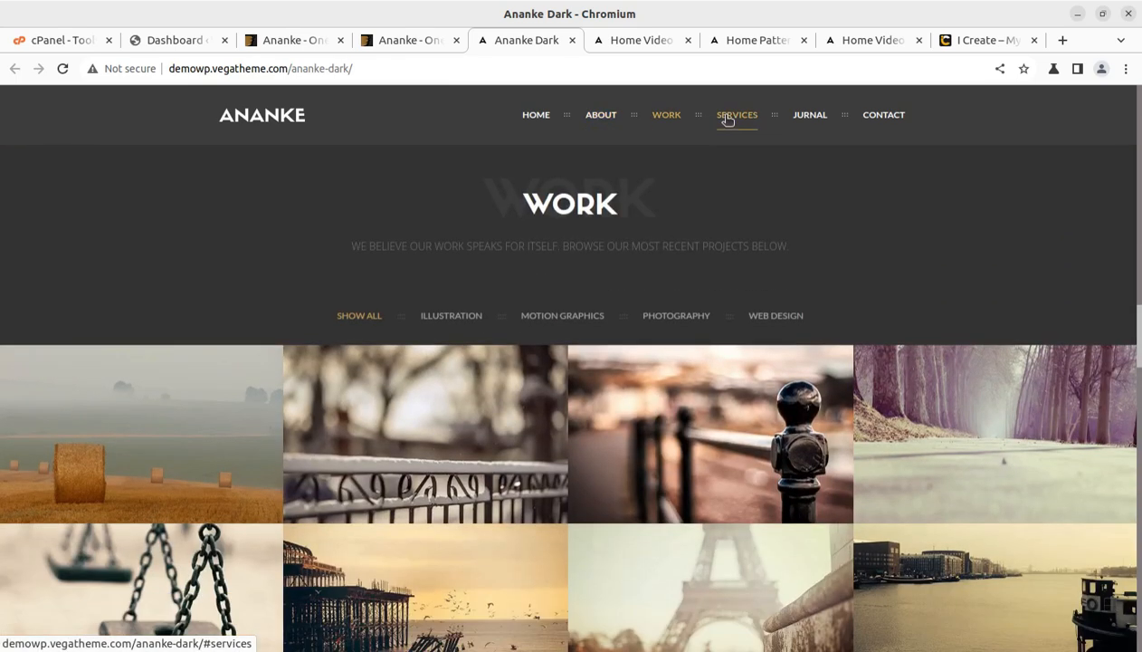
pyautogui.click(726, 119)
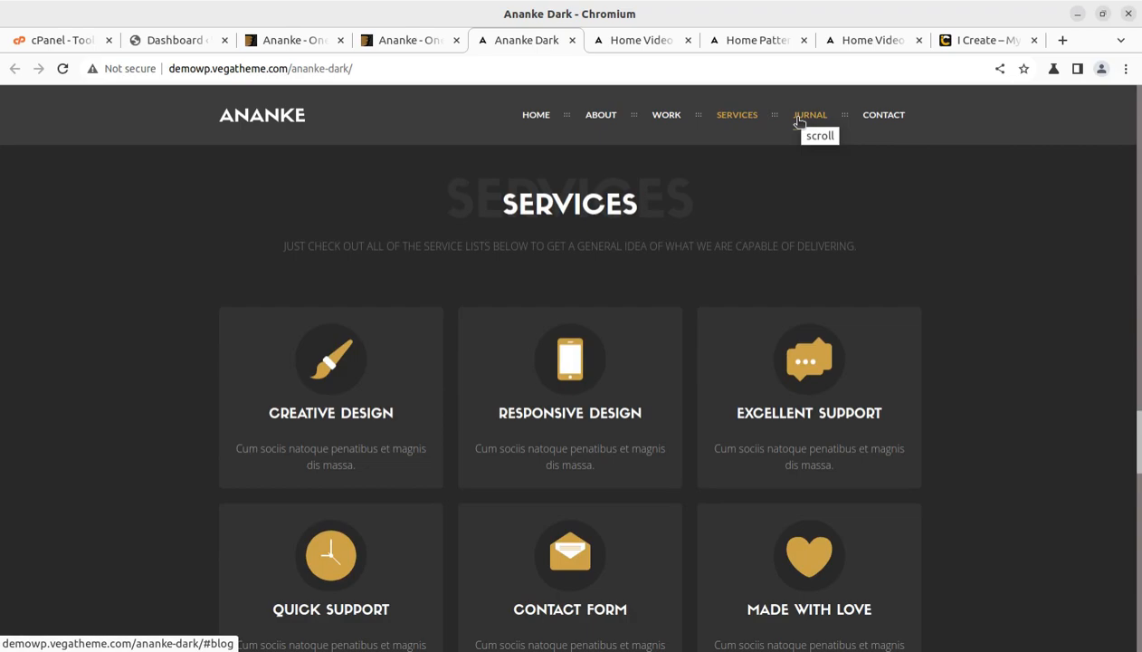
pyautogui.scroll(10, 606, 250)
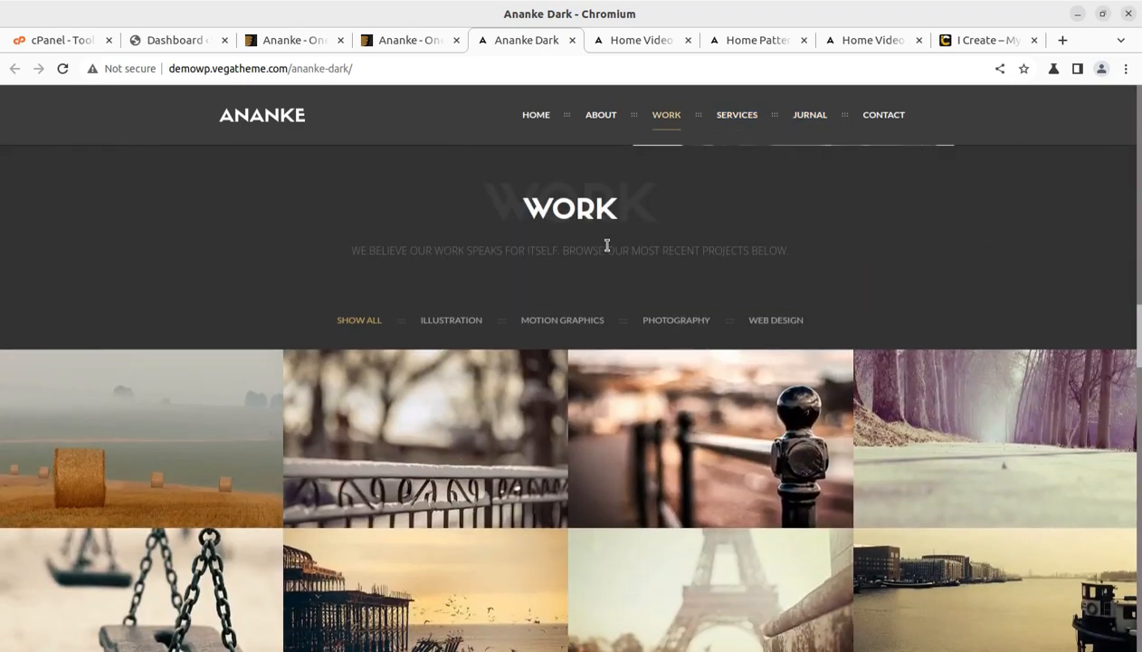
pyautogui.scroll(10, 608, 251)
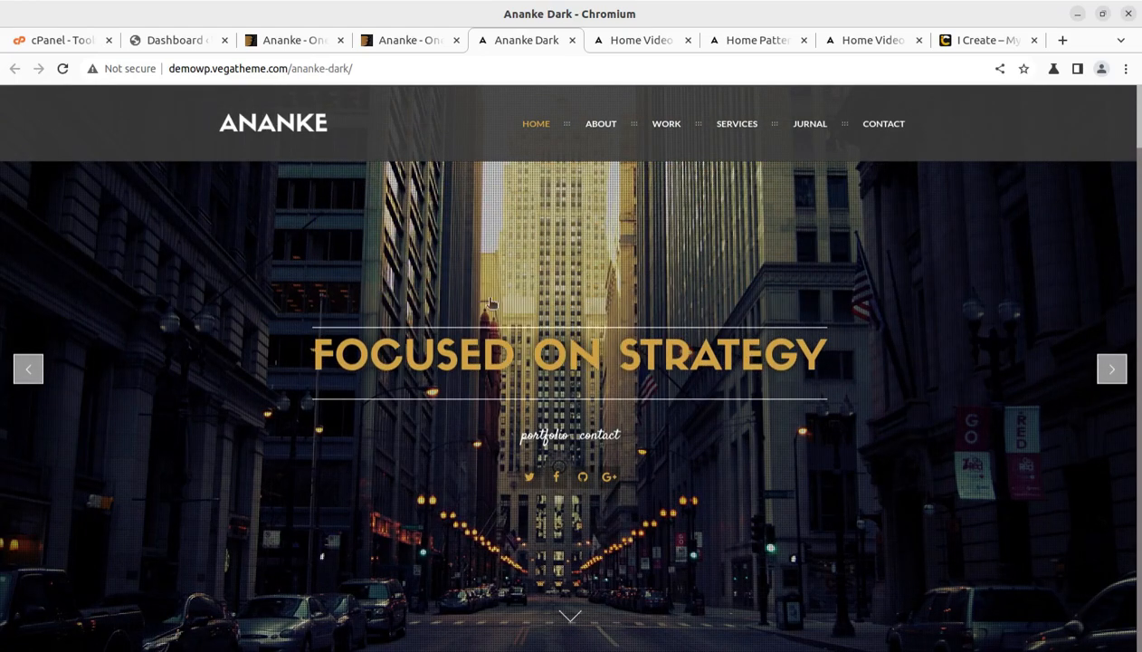
# Step: View the Home Video Dark and Home Pattern Dark demos down to their About sections
pyautogui.click(631, 41)
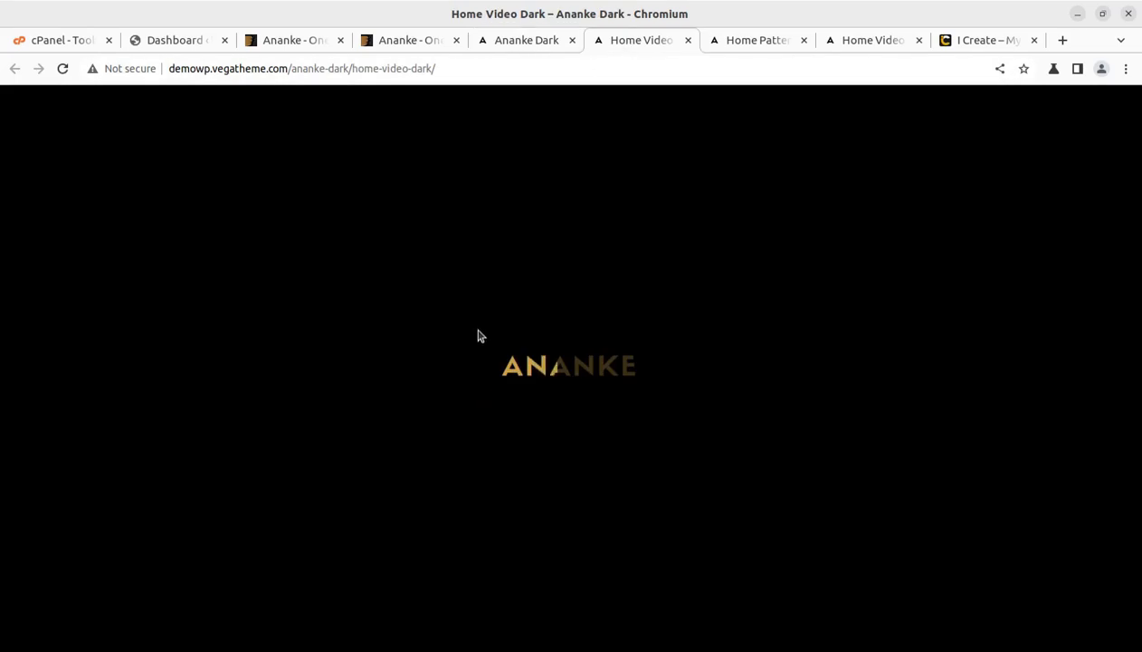
pyautogui.scroll(-10, 742, 377)
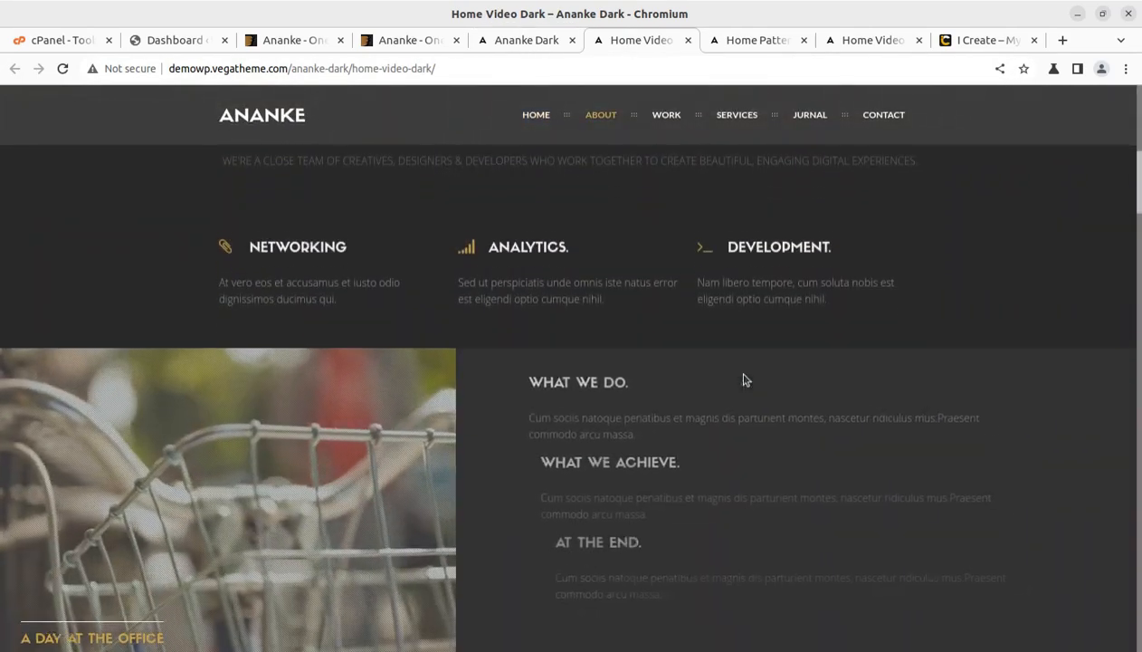
pyautogui.click(738, 42)
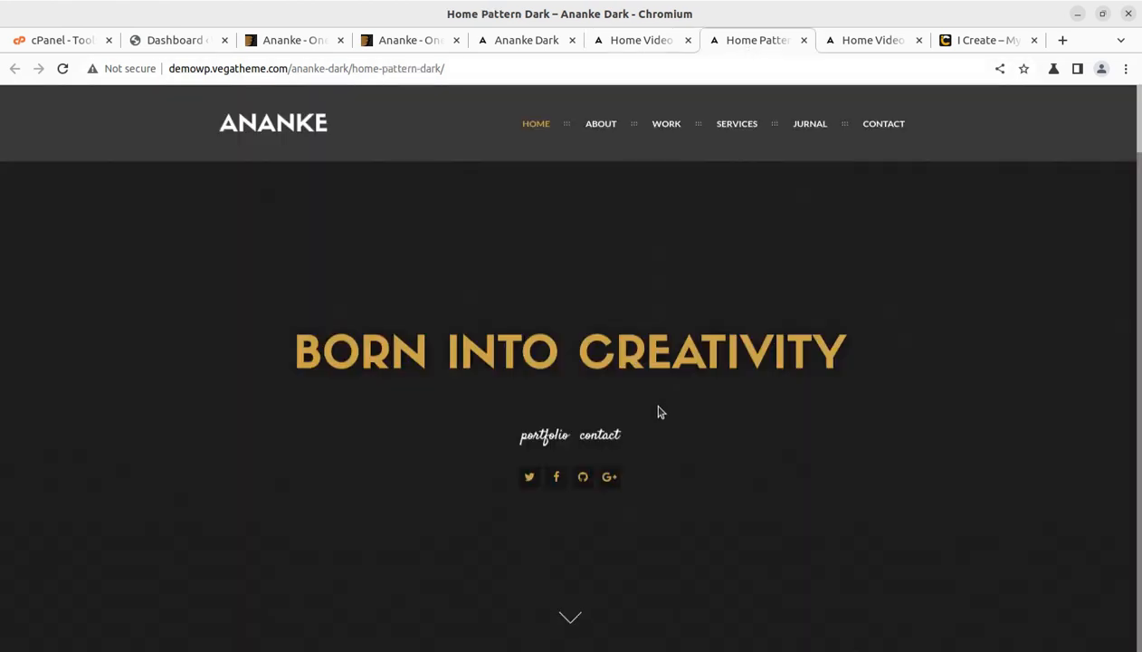
pyautogui.scroll(-4, 671, 405)
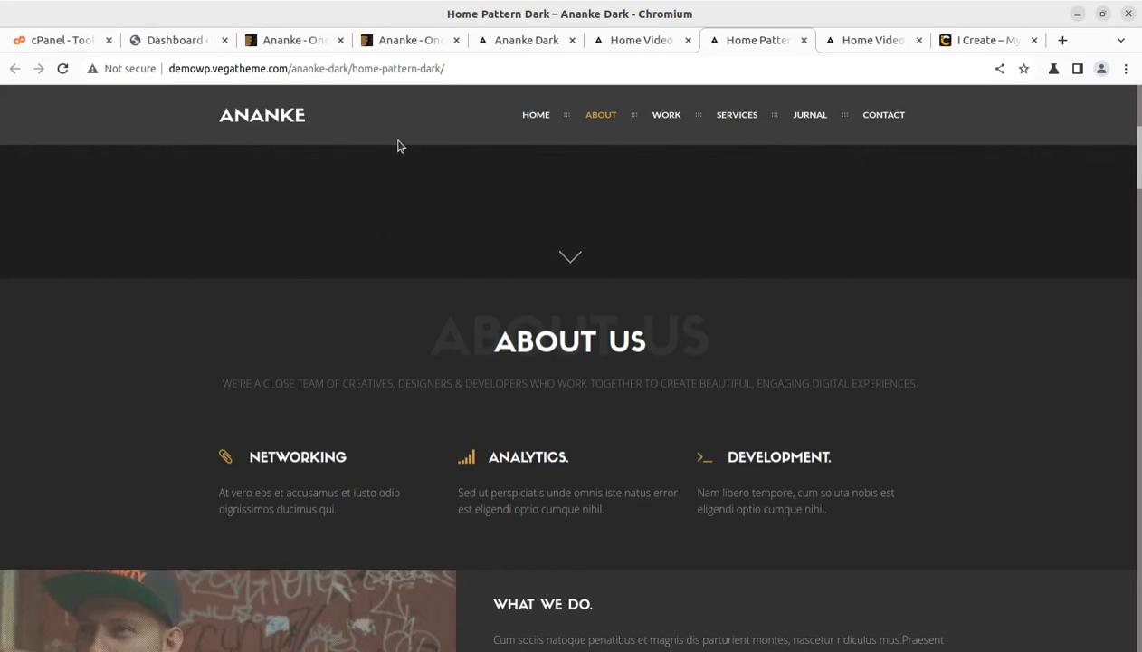
# Step: Open the Ananke theme's ThemeForest listing and highlight "One Page Parallax" in its title
pyautogui.click(293, 41)
pyautogui.moveTo(284, 246); pyautogui.dragTo(489, 247)
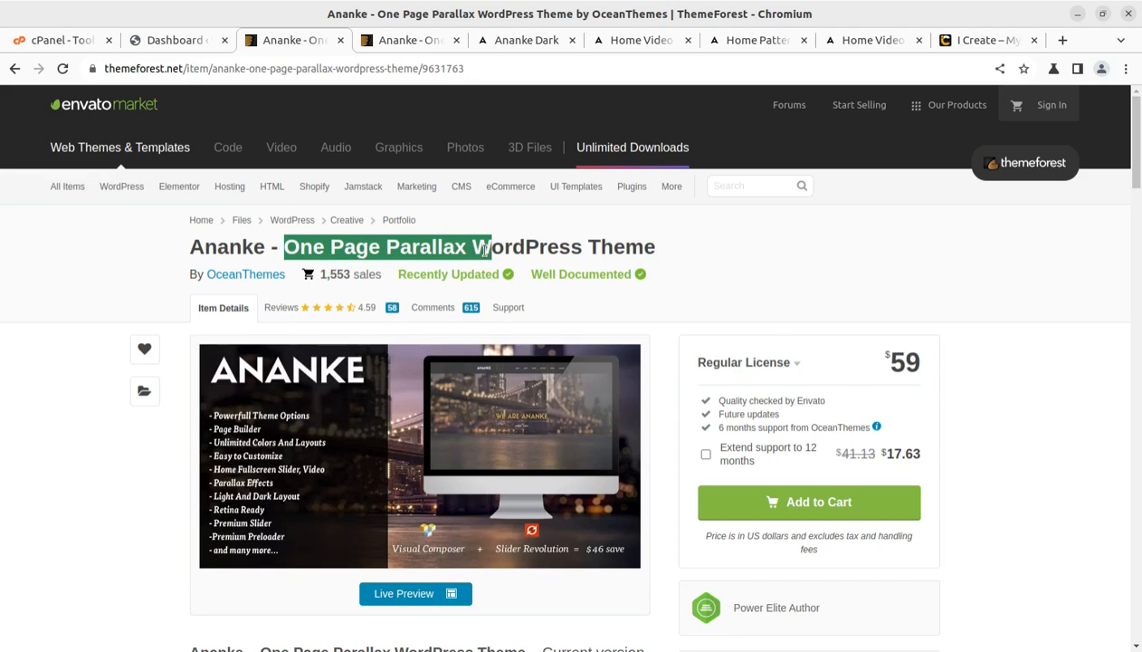
pyautogui.click(126, 291)
pyautogui.moveTo(182, 256); pyautogui.dragTo(466, 248)
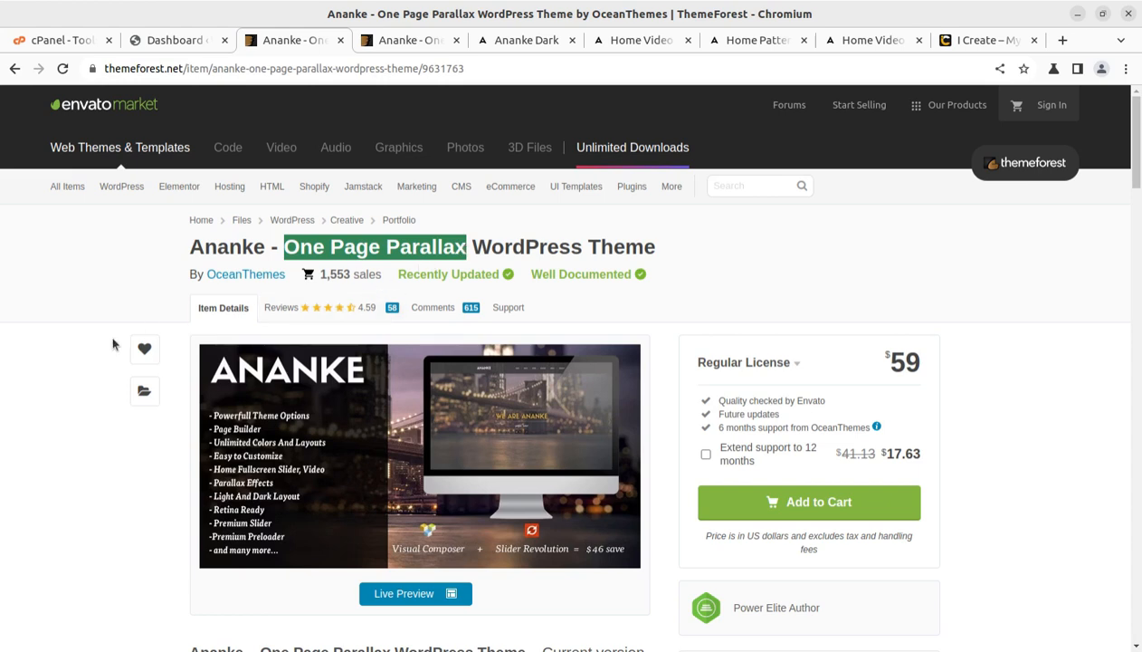
# Step: Review the listing's author name OceanThemes, the Power Elite Author badge and the opening description paragraph by highlighting each
pyautogui.scroll(-1, 93, 337)
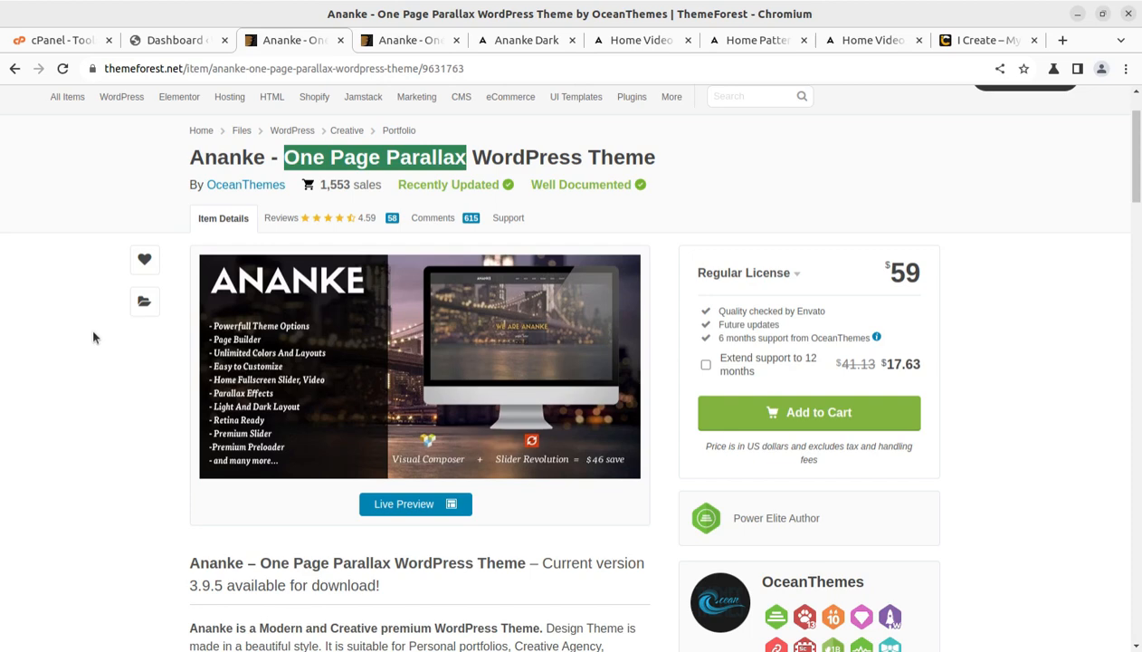
pyautogui.scroll(-3, 109, 408)
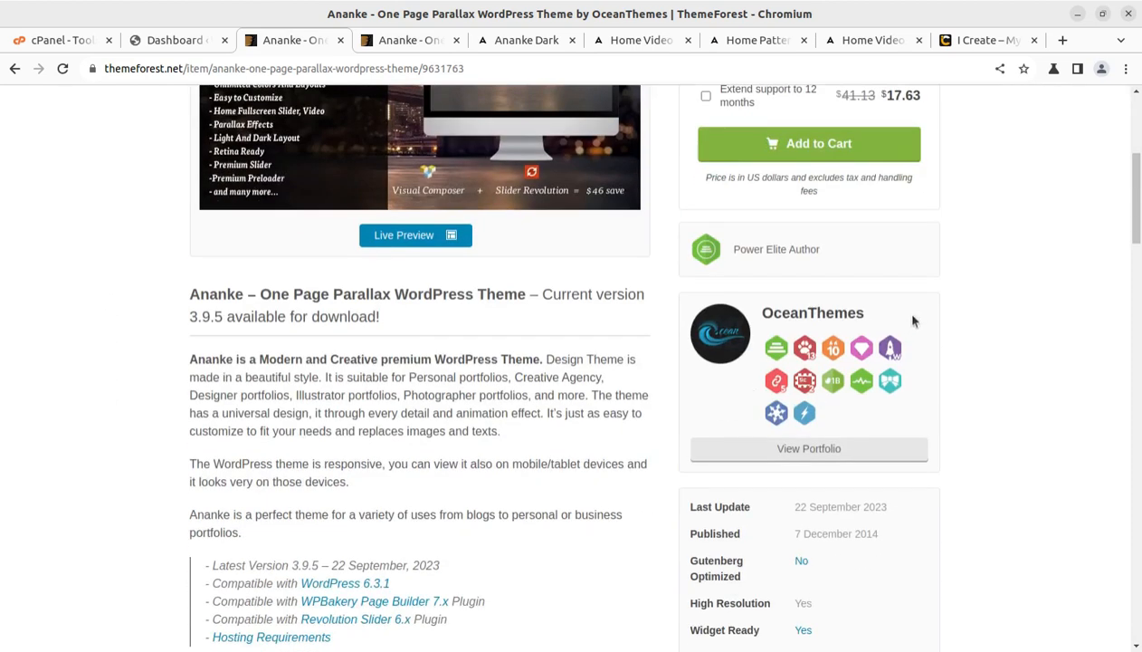
pyautogui.moveTo(912, 321); pyautogui.dragTo(761, 318)
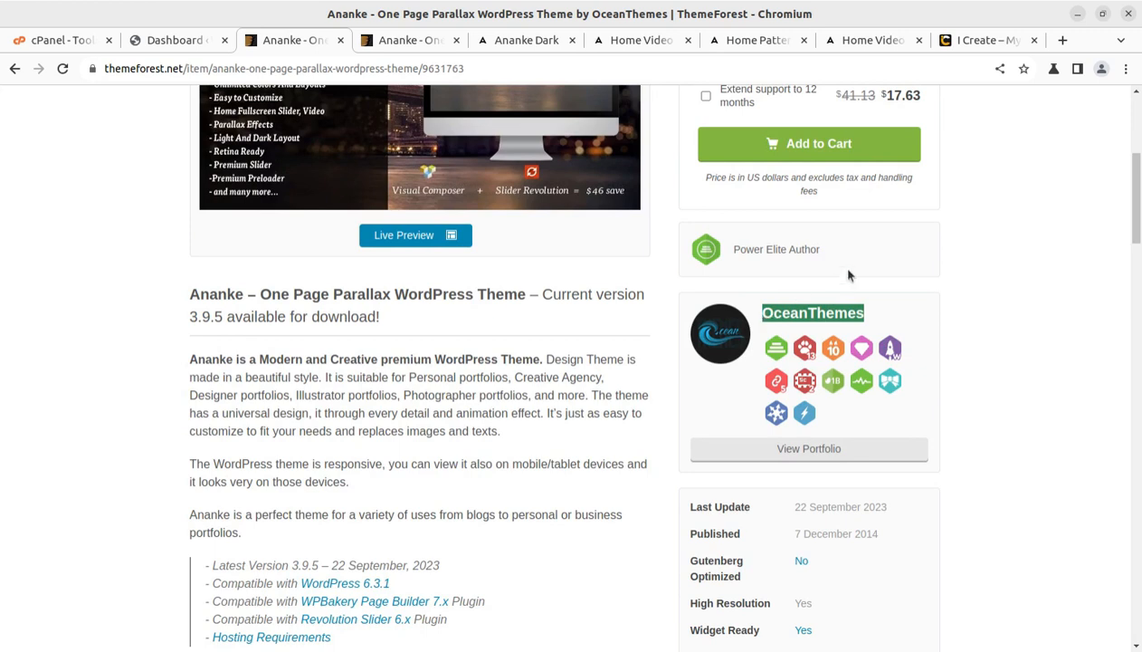
pyautogui.moveTo(821, 250); pyautogui.dragTo(735, 253)
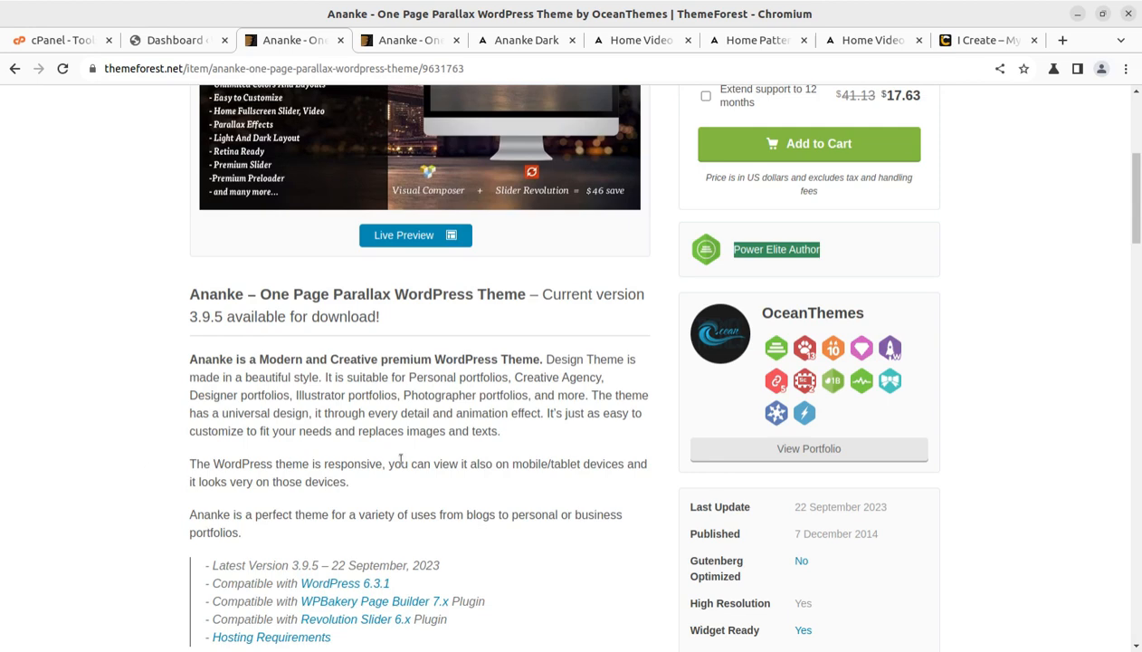
pyautogui.moveTo(239, 370); pyautogui.dragTo(312, 414)
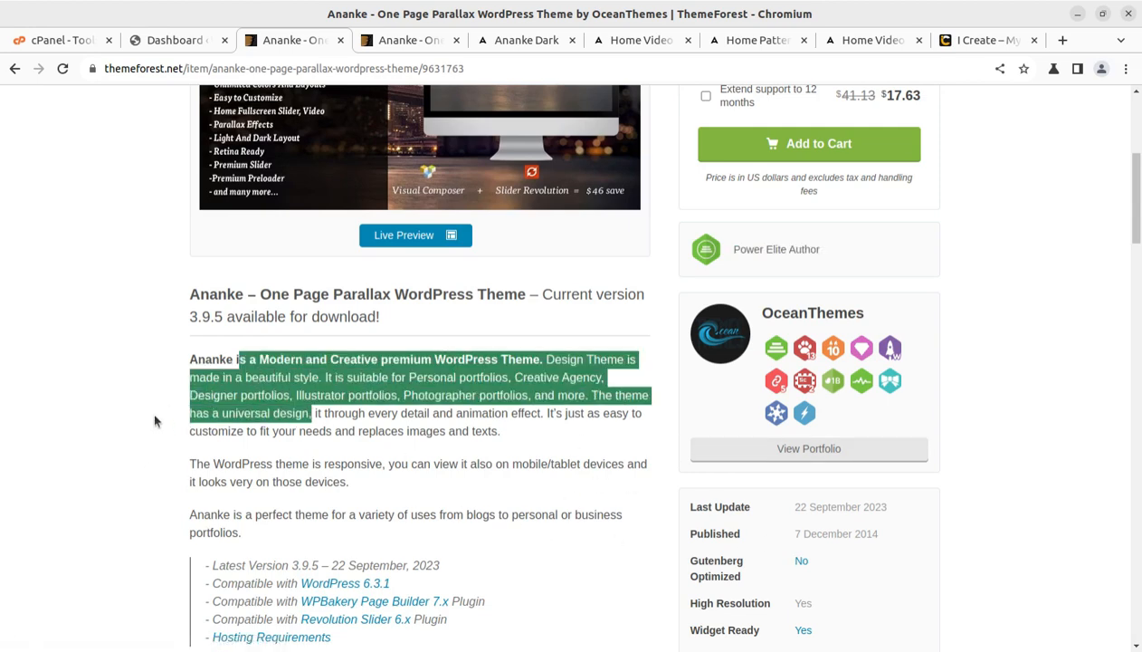
pyautogui.scroll(3, 154, 419)
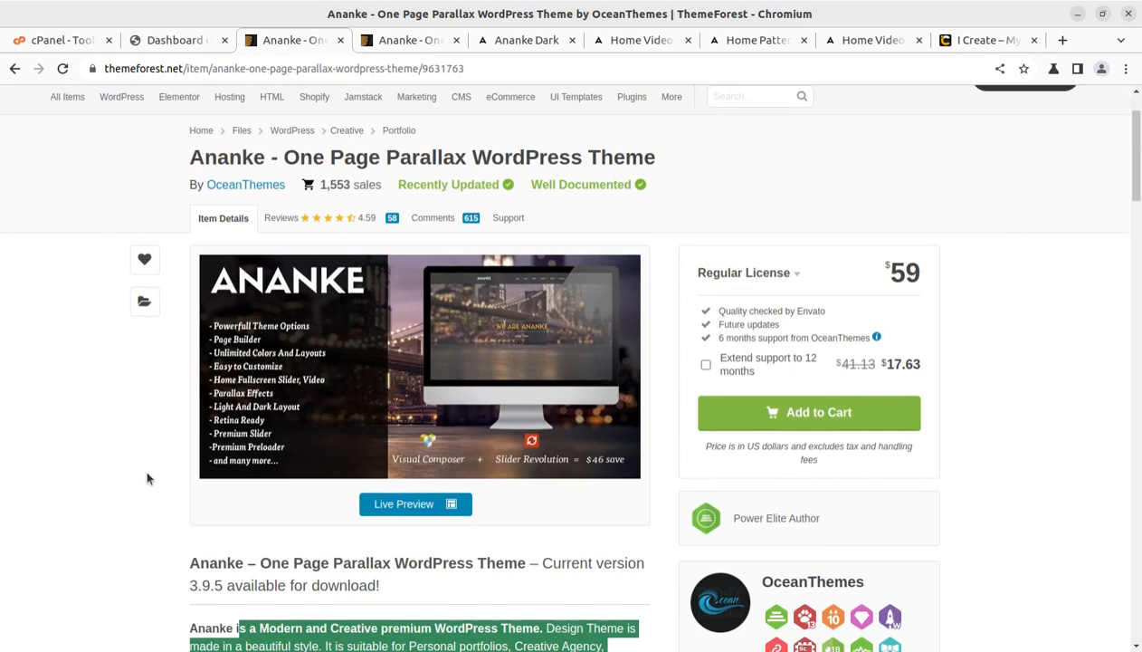
# Step: View the I Create website's home page down to the Flexibility & Features section, ending back on the Ananke ThemeForest listing
pyautogui.click(963, 45)
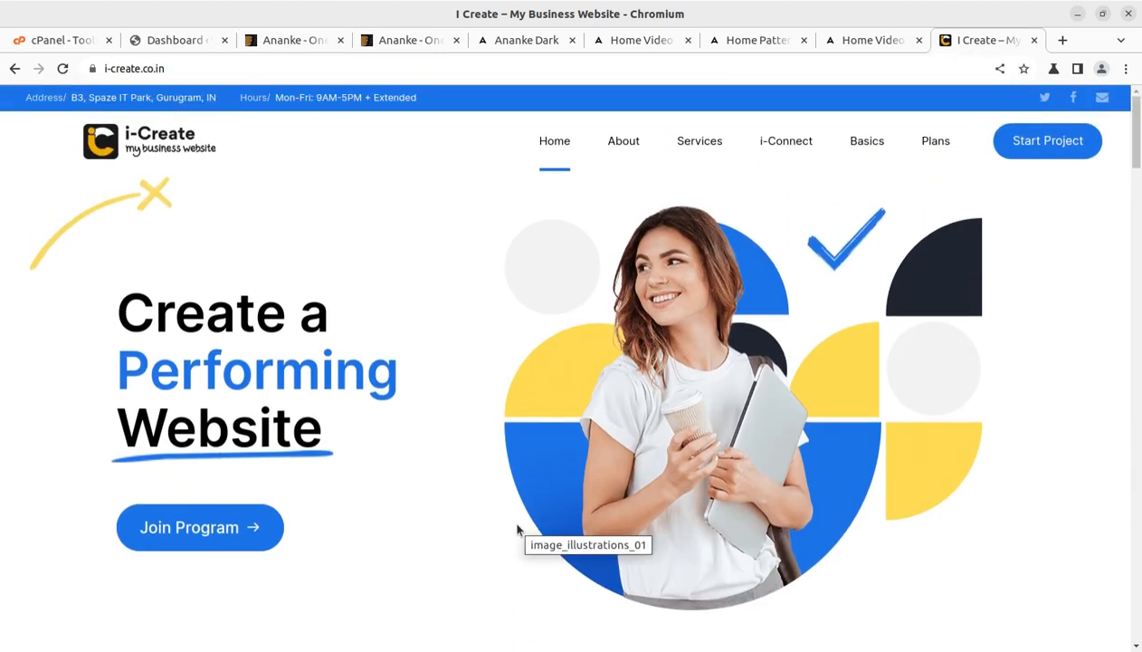
pyautogui.scroll(-5, 518, 529)
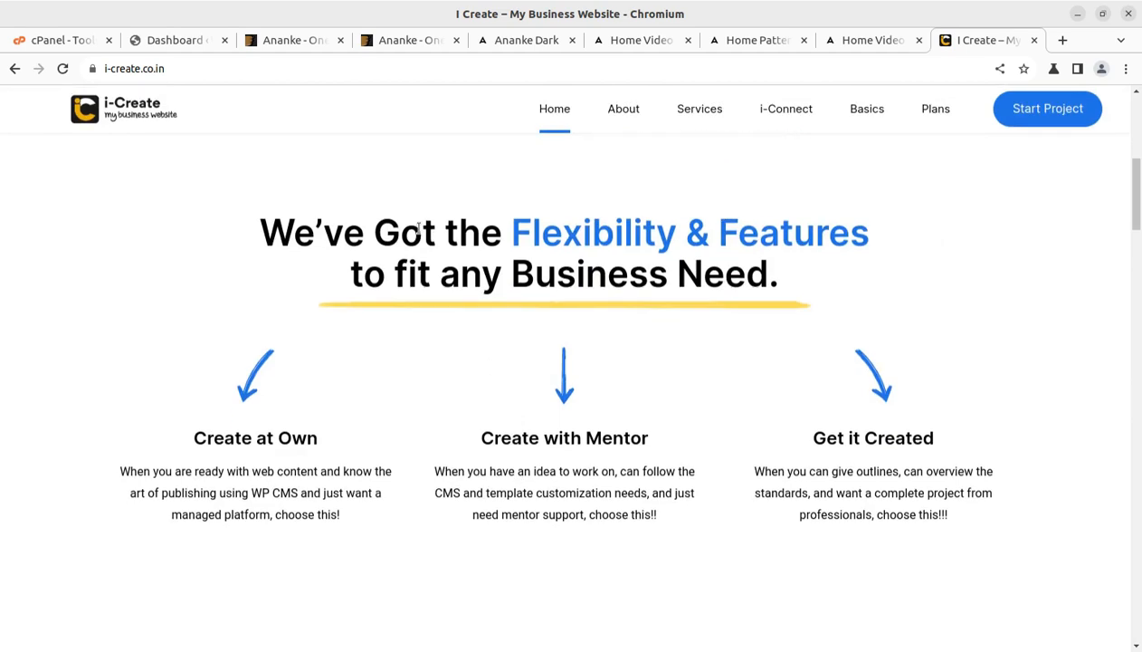
pyautogui.click(287, 41)
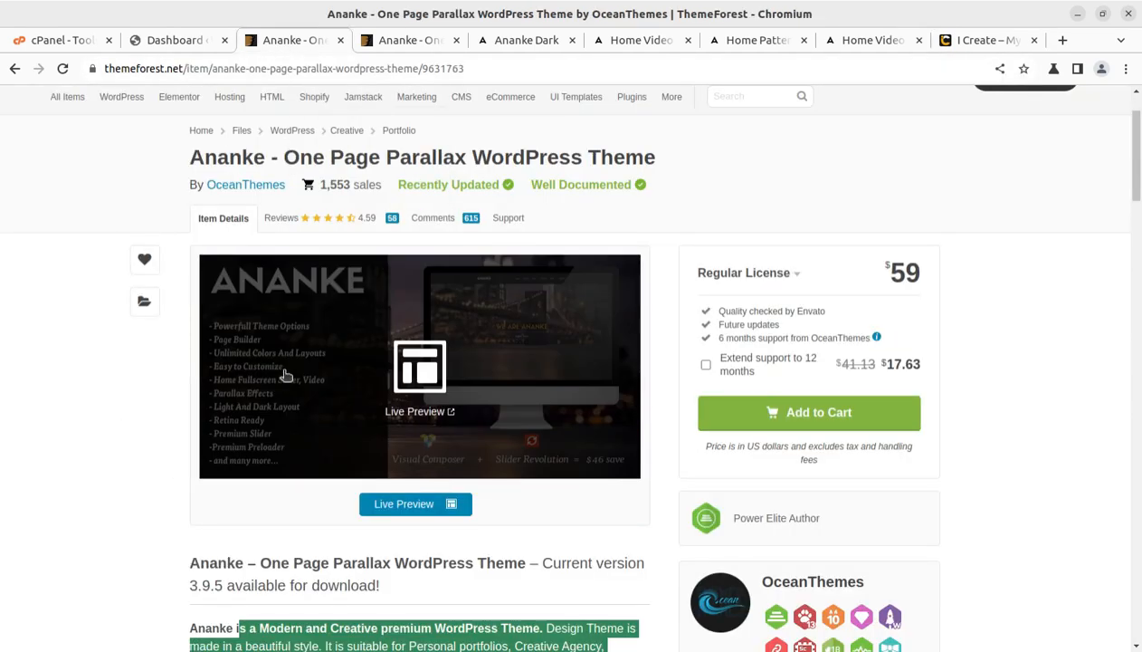
# Step: Examine the Ananke Dark demo's upper sections and the dark and light layout styles in the theme's ThemeForest preview
pyautogui.click(558, 40)
pyautogui.scroll(-3, 554, 407)
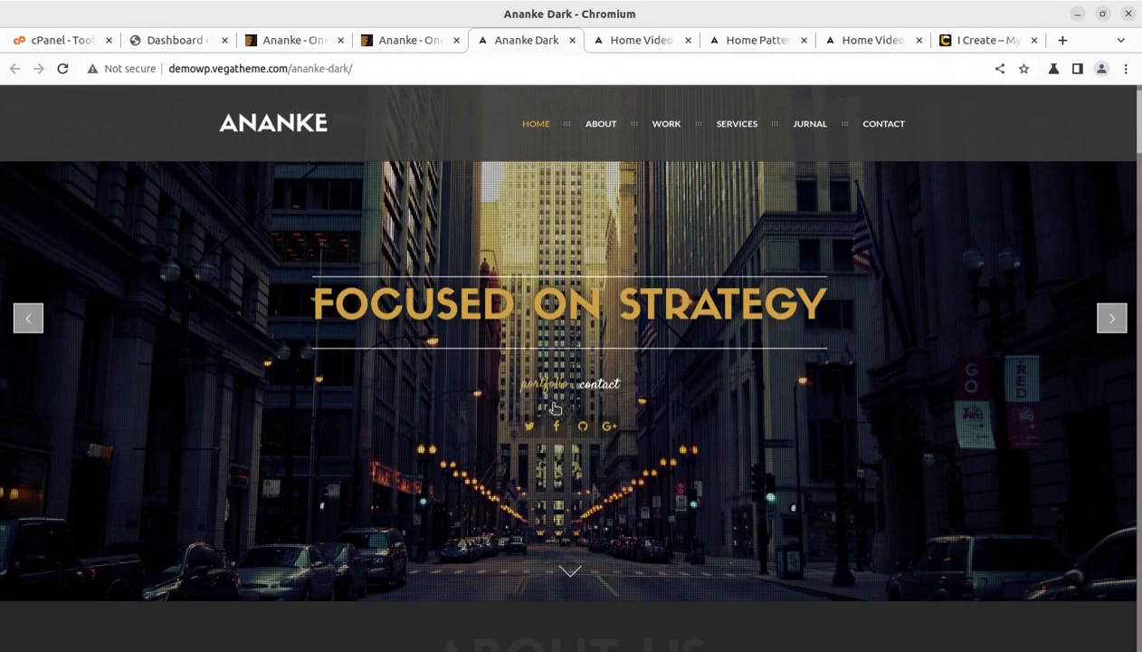
pyautogui.scroll(-5, 554, 408)
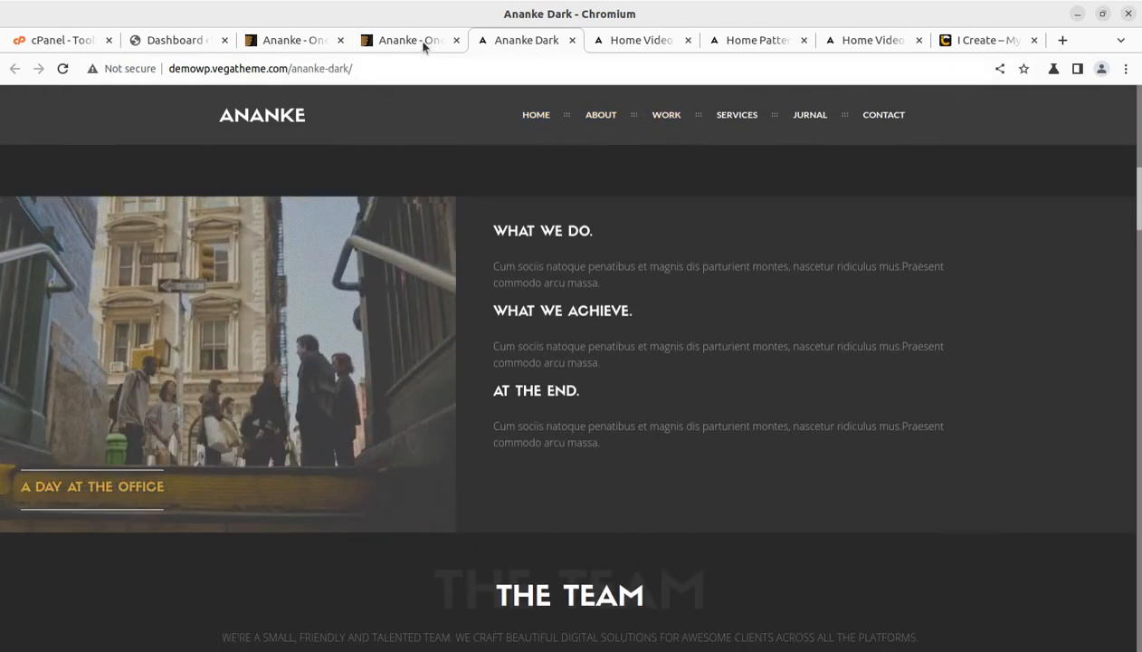
pyautogui.click(423, 41)
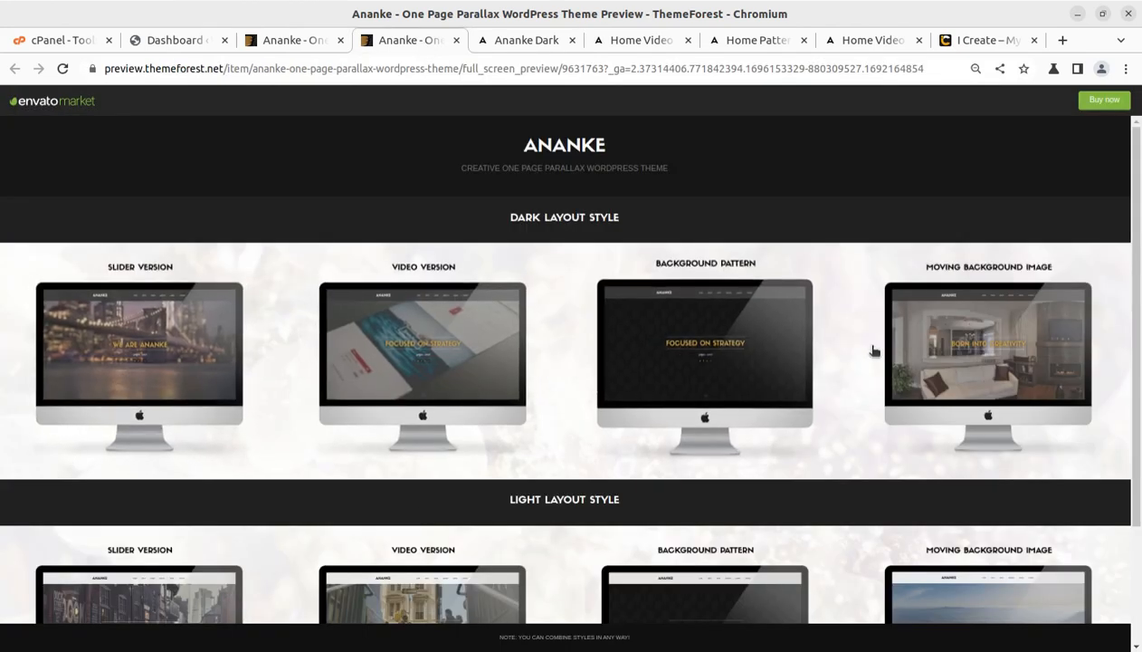
pyautogui.scroll(-2, 561, 407)
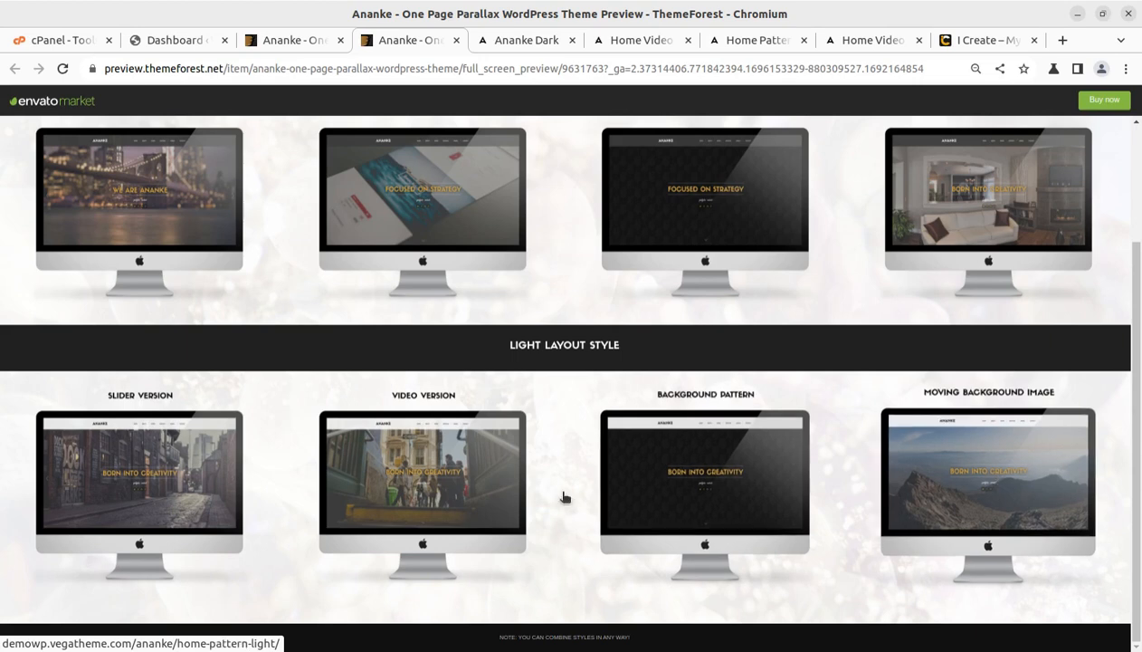
pyautogui.scroll(2, 504, 493)
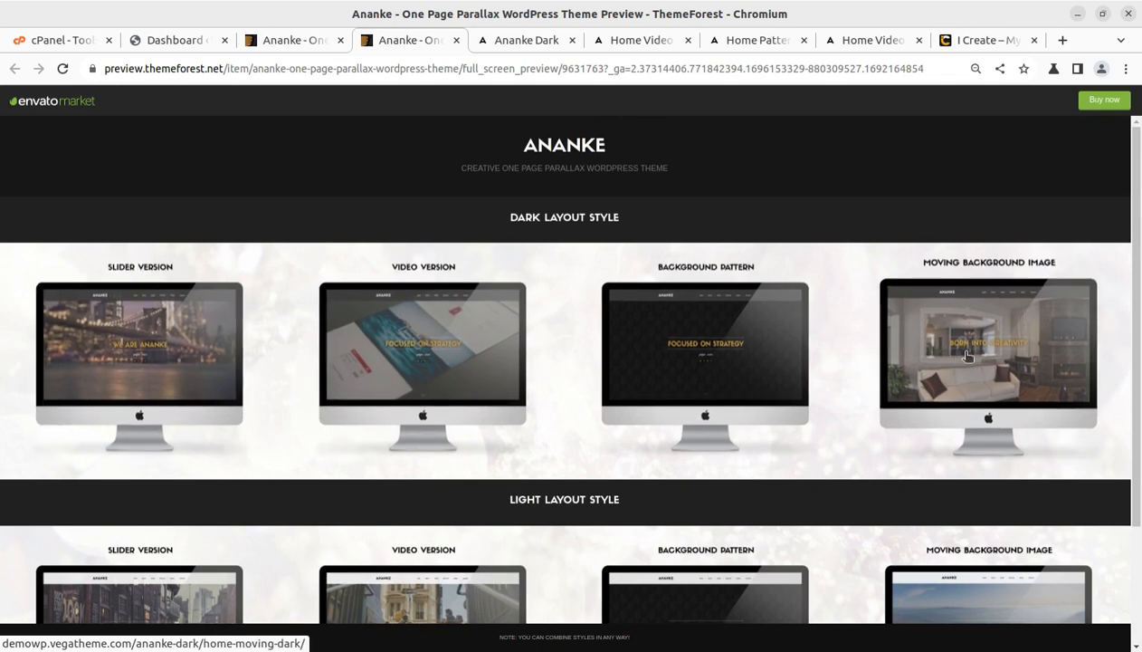
# Step: Check the WordPress dashboard, switch to the cPanel Tools page and dismiss the Horde webmail notice
pyautogui.click(173, 41)
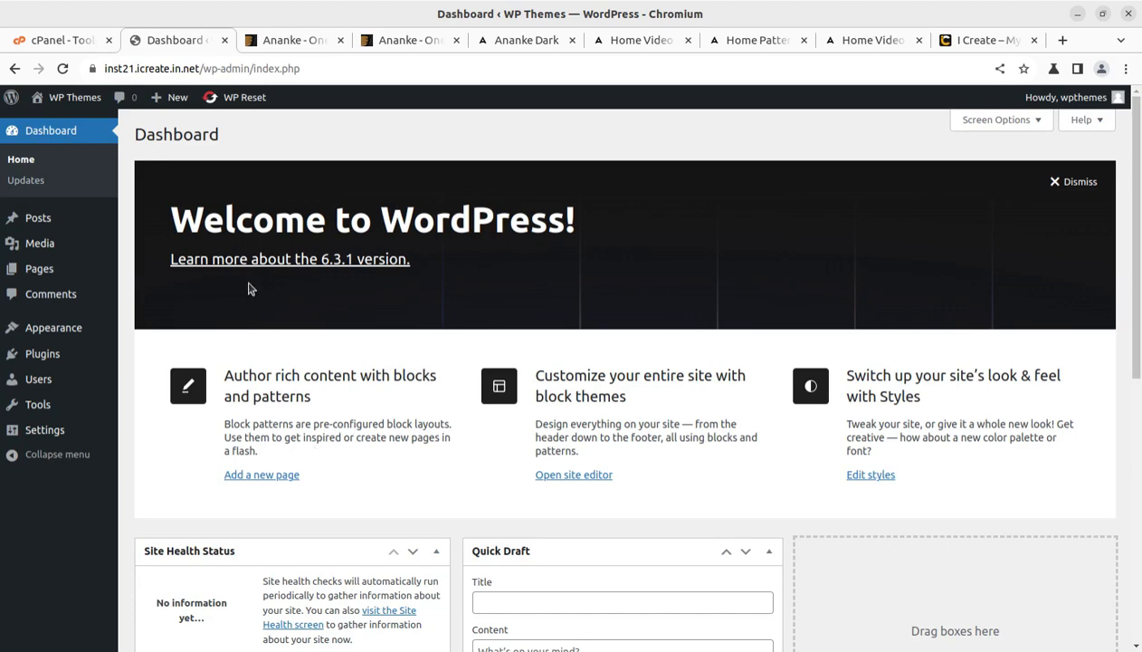
pyautogui.click(50, 45)
pyautogui.scroll(5, 609, 240)
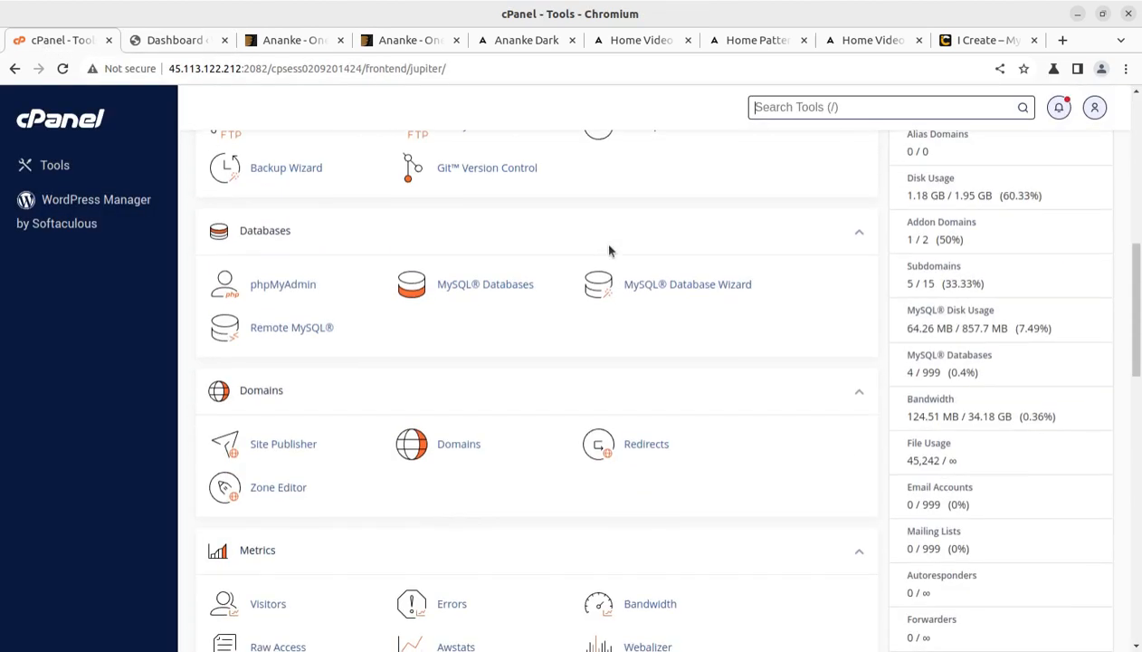
pyautogui.scroll(8, 609, 245)
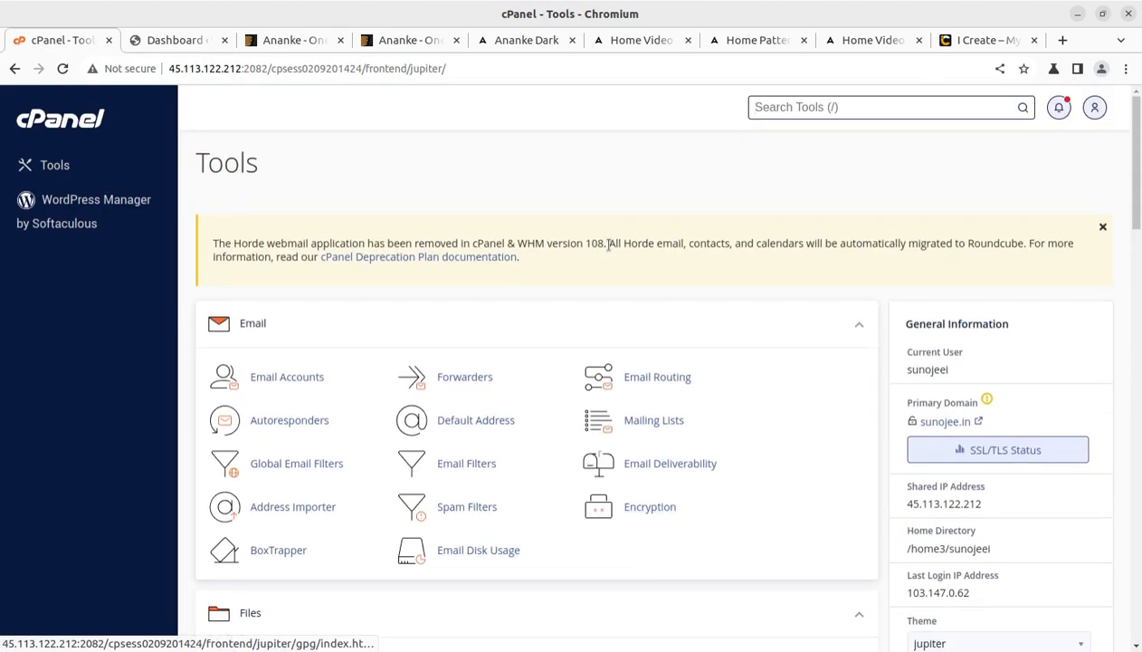
pyautogui.click(1103, 227)
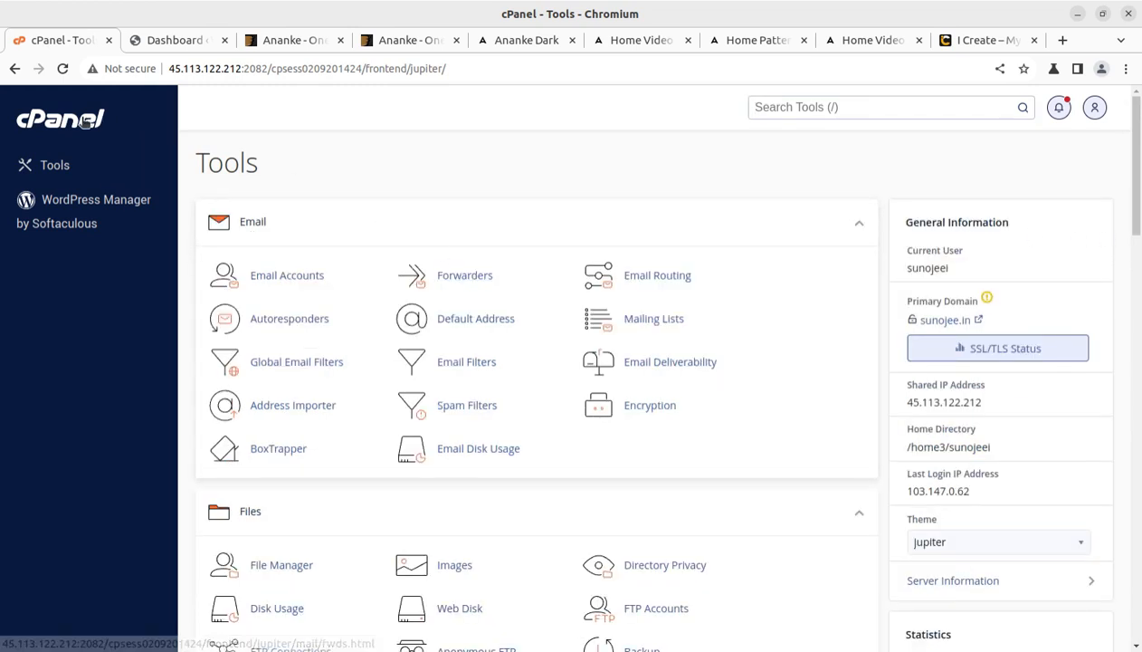
# Step: Switch to the file manager showing ananke_v3.9.5 and open the Ananke-RTL folder
pyautogui.click(0, 28)
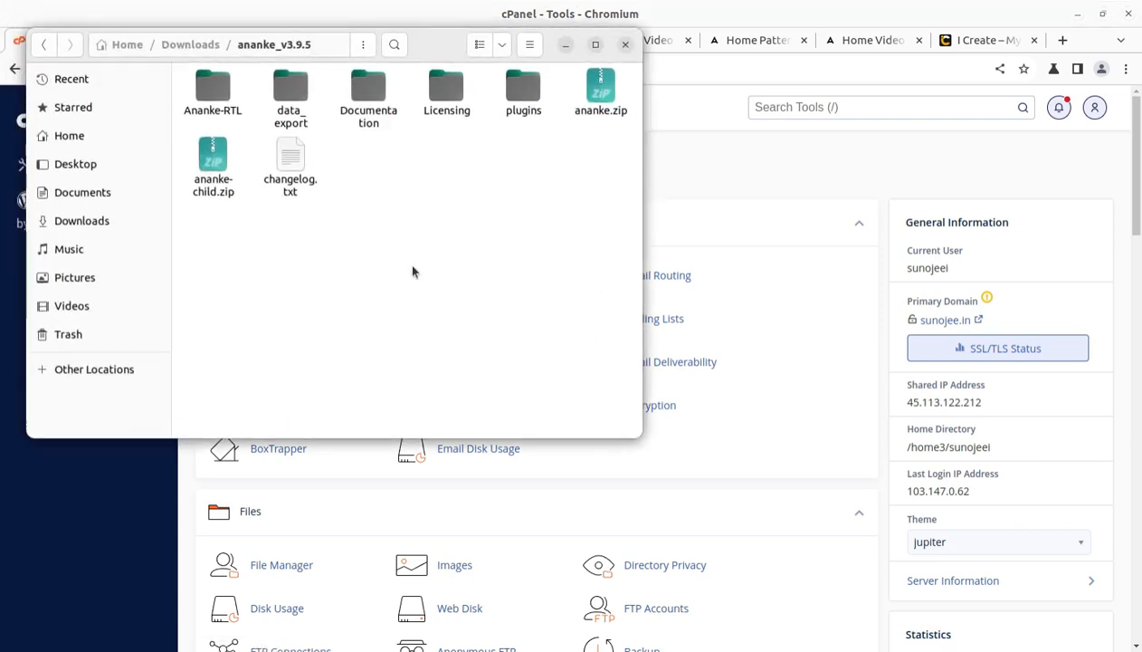
pyautogui.doubleClick(214, 90)
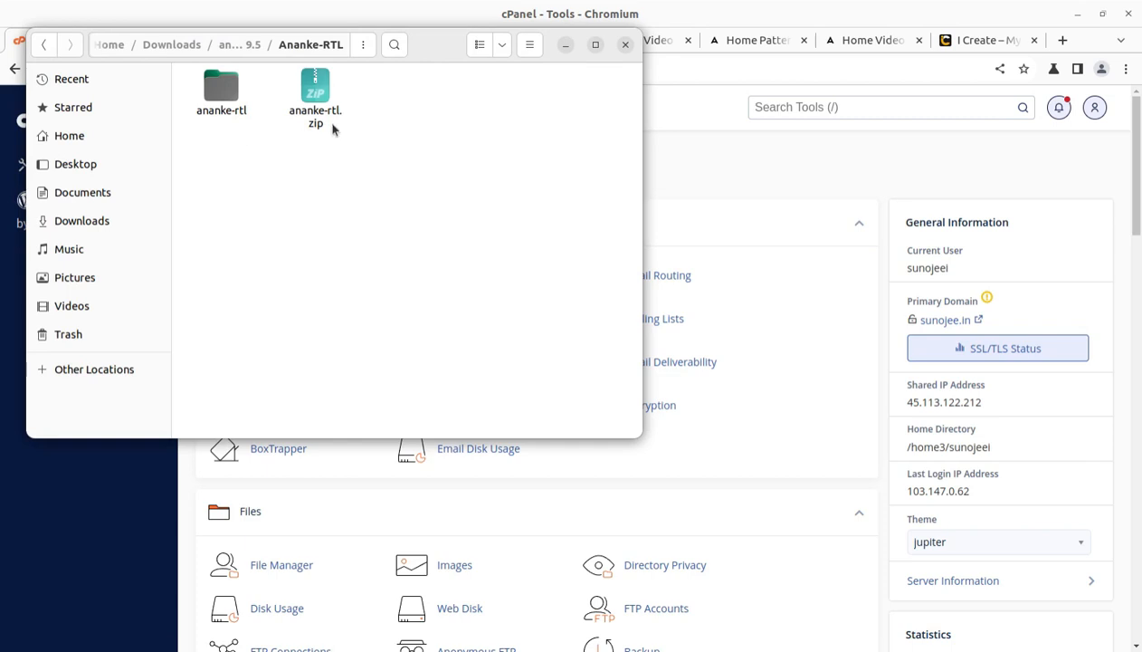
# Step: Look through the data_export folder and its Dark-version subfolder, ending back in ananke_v3.9.5
pyautogui.click(241, 44)
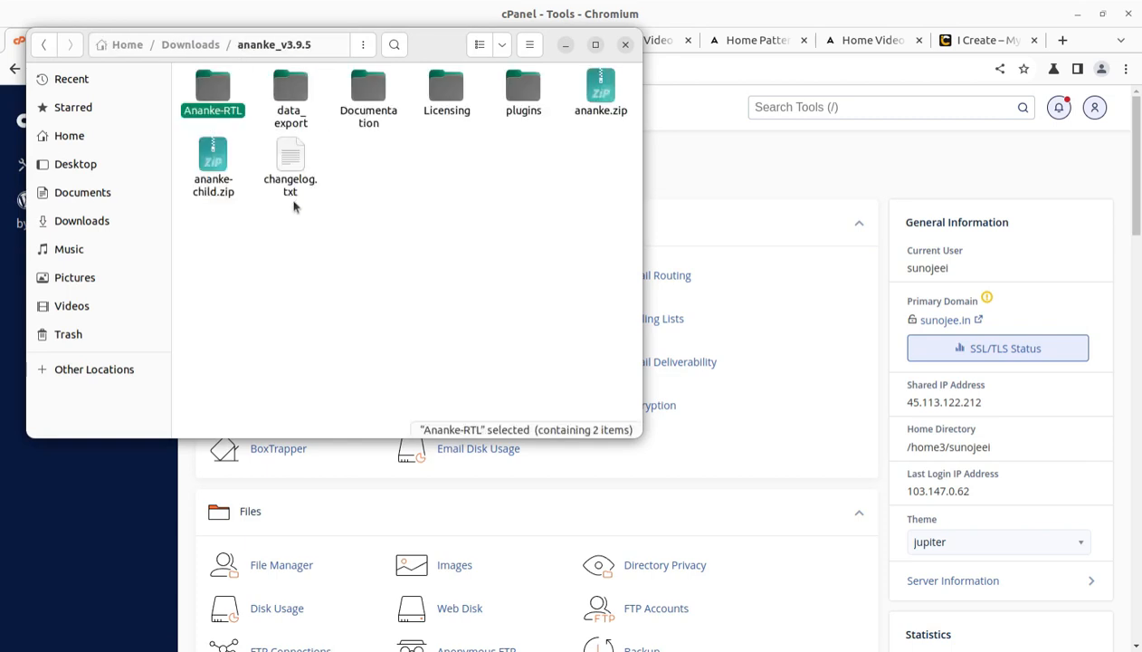
pyautogui.doubleClick(280, 94)
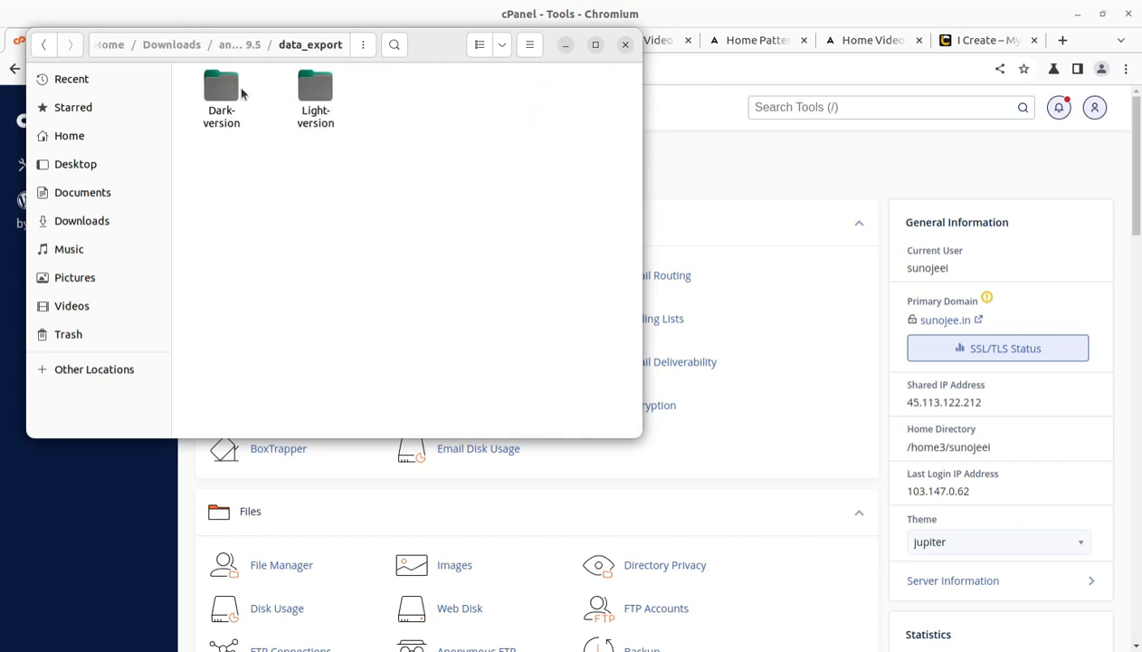
pyautogui.doubleClick(231, 99)
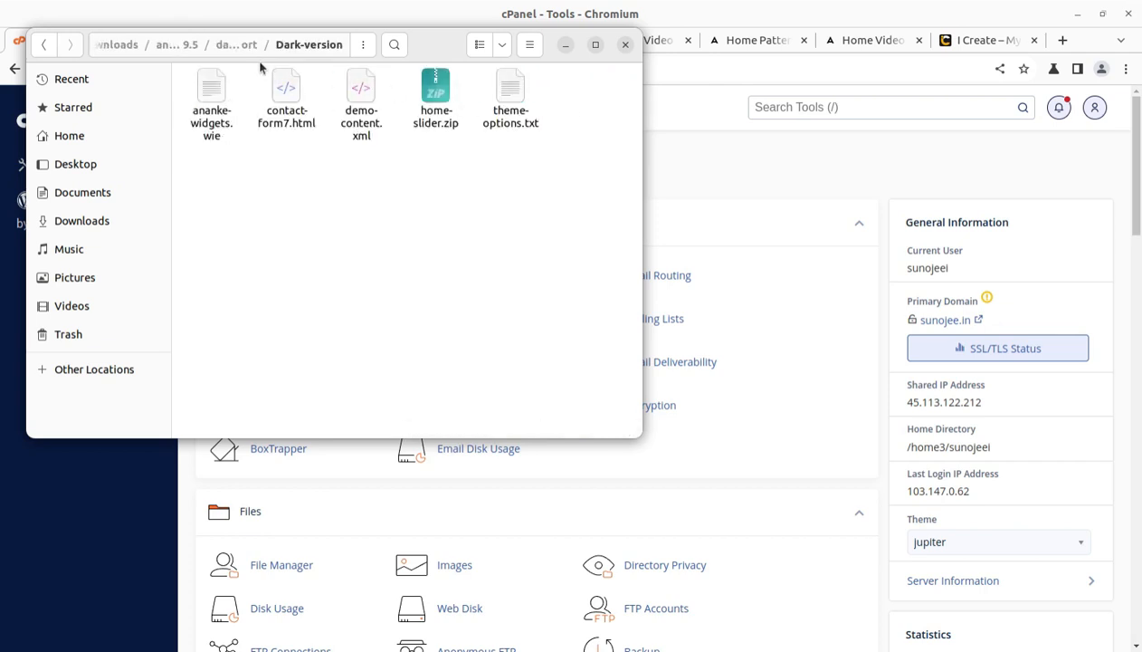
pyautogui.click(249, 50)
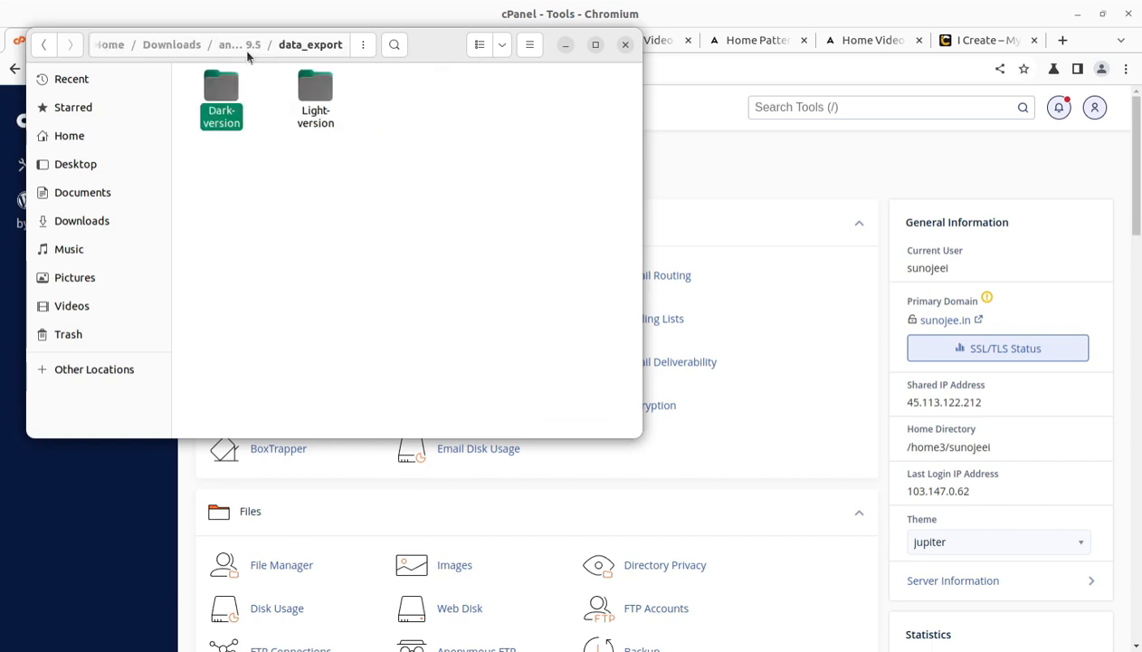
pyautogui.click(239, 47)
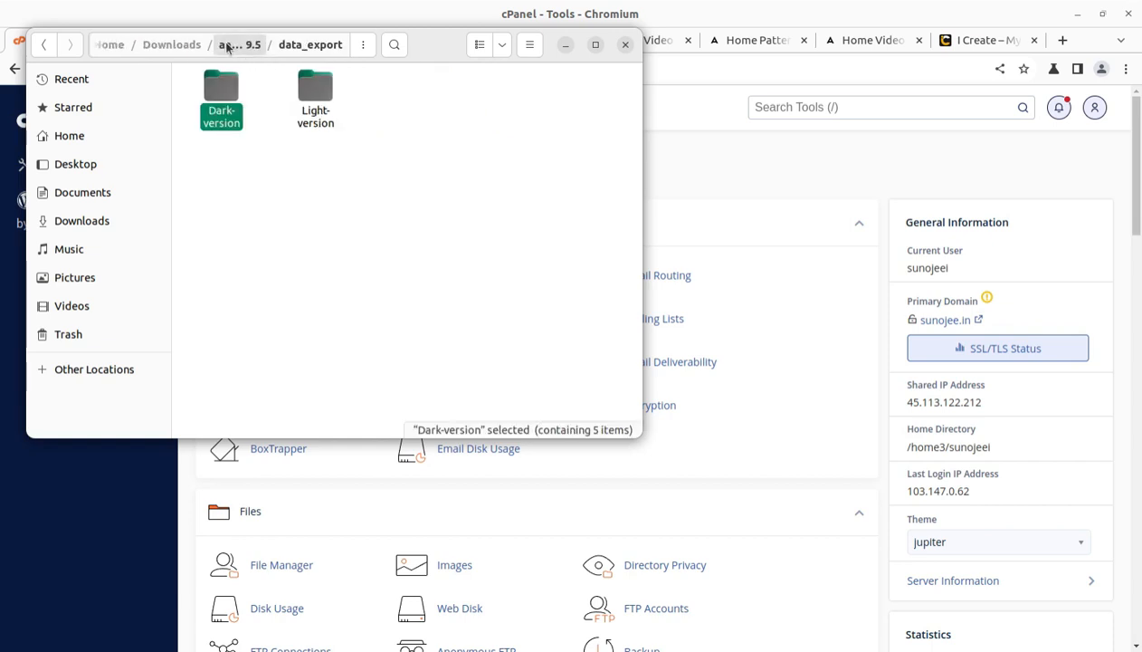
# Step: Point out the Documentation and Licensing folders and view the zip files in the plugins folder, ending back in ananke_v3.9.5
pyautogui.click(360, 98)
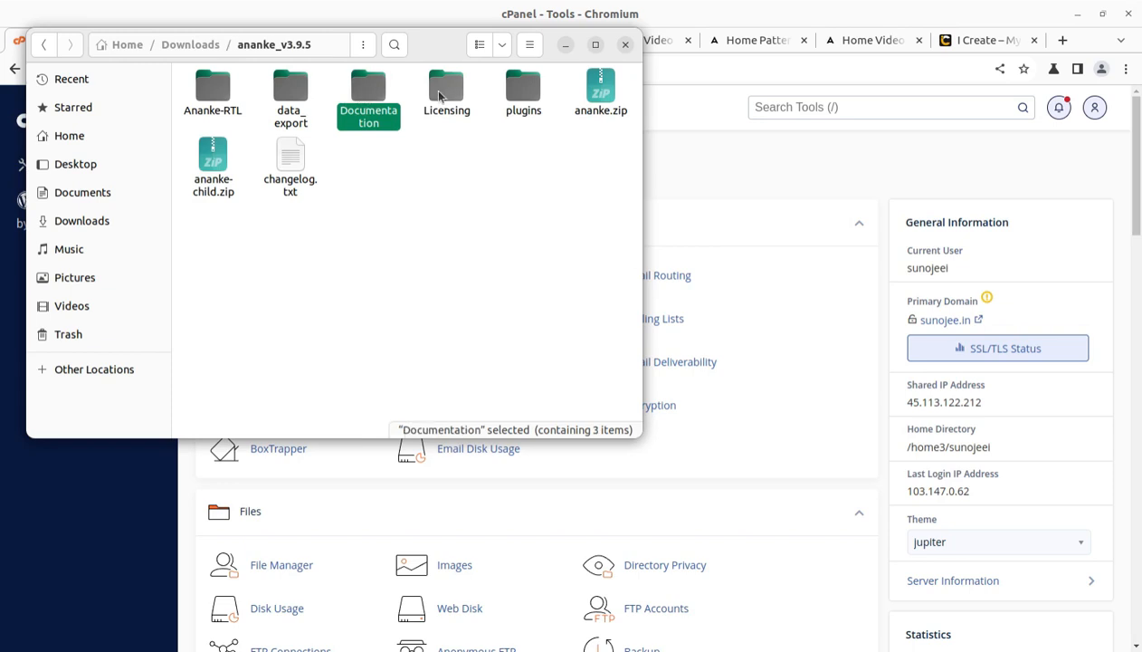
pyautogui.click(434, 91)
pyautogui.doubleClick(523, 91)
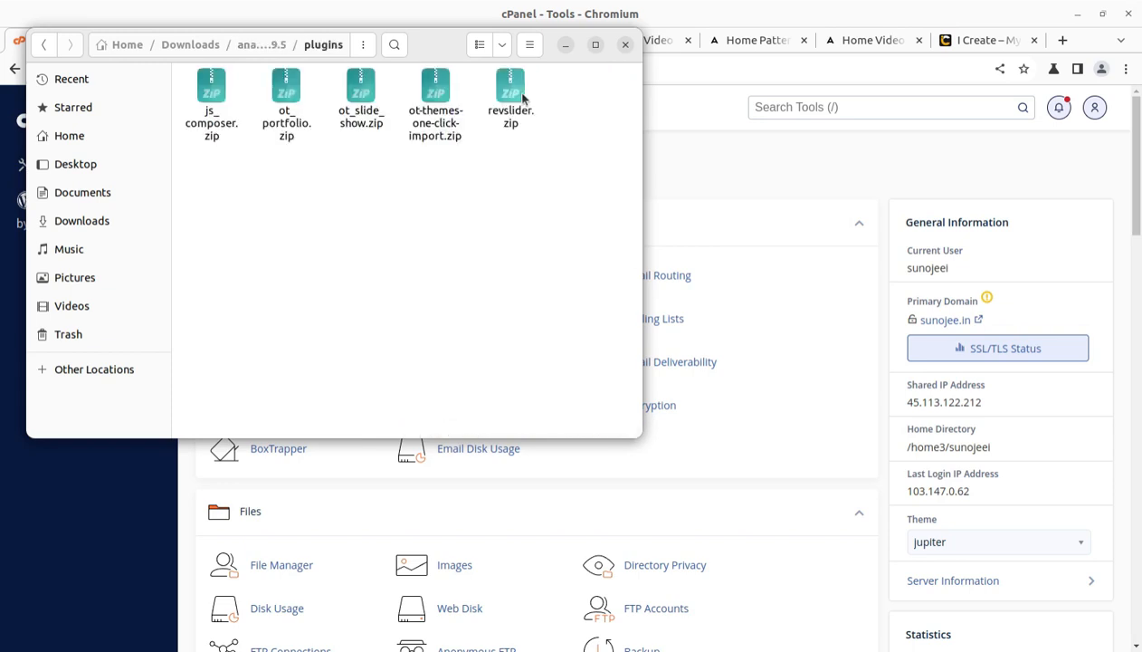
pyautogui.click(205, 139)
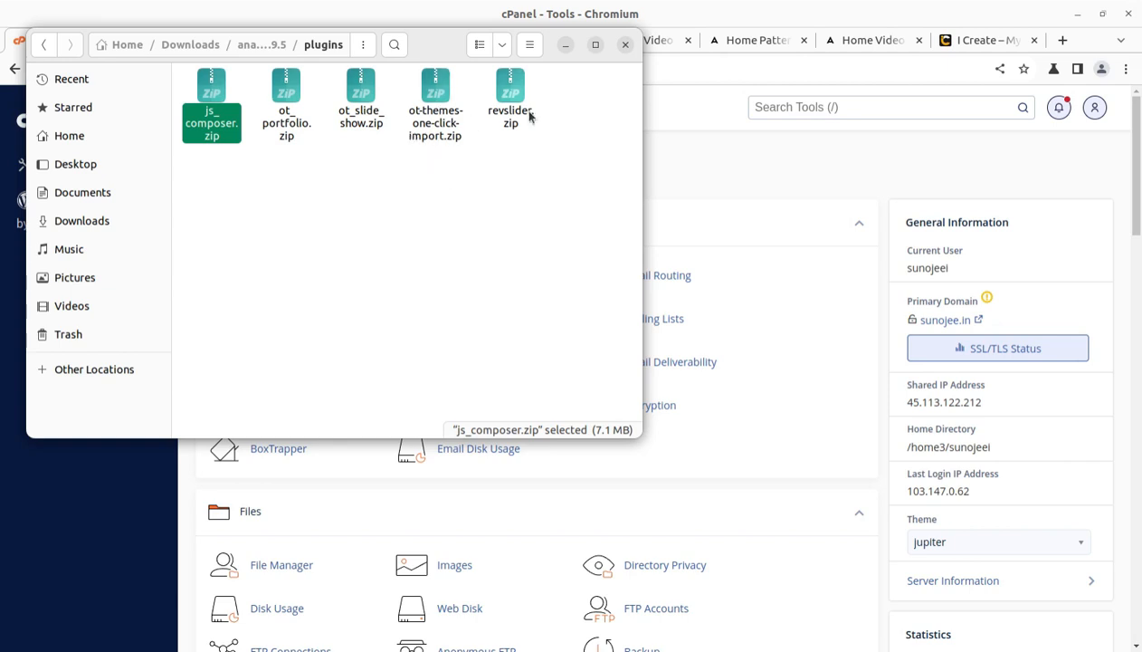
pyautogui.click(262, 45)
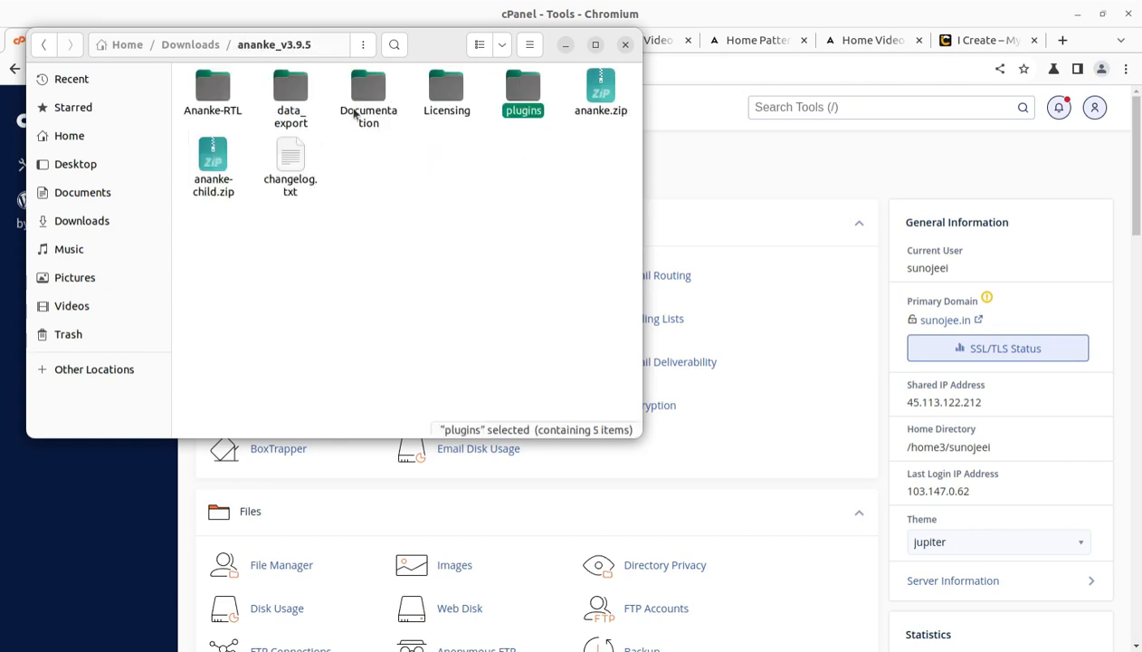
# Step: Point out ananke.zip, ananke-child.zip and changelog.txt in the package, ending with ananke.zip selected
pyautogui.click(590, 113)
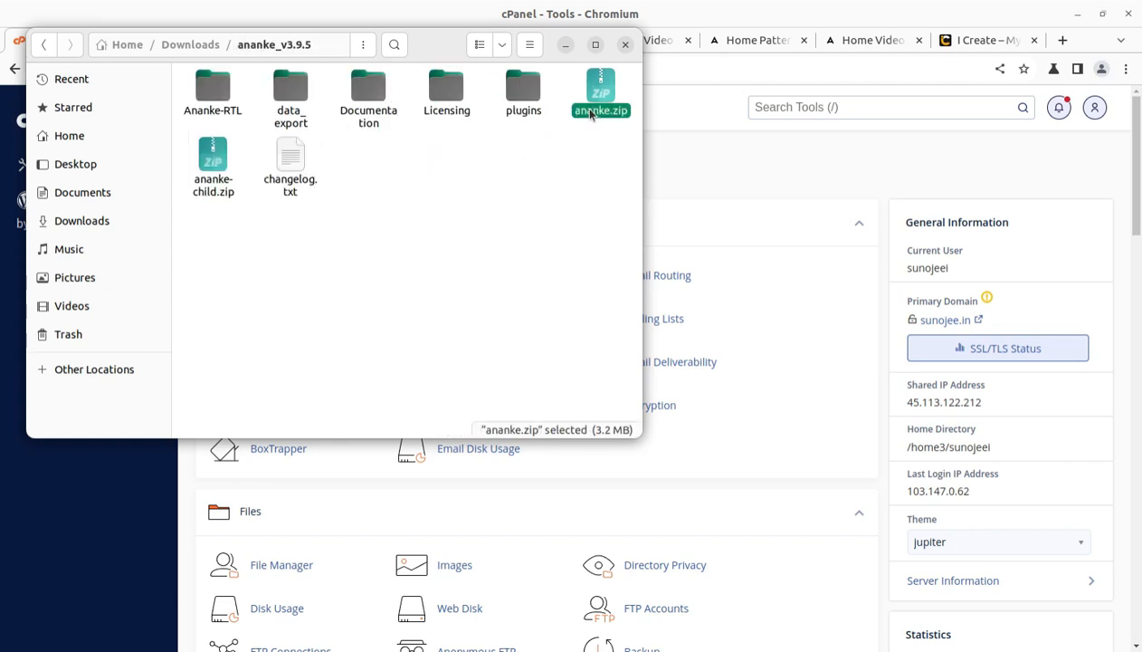
pyautogui.click(210, 185)
pyautogui.click(288, 184)
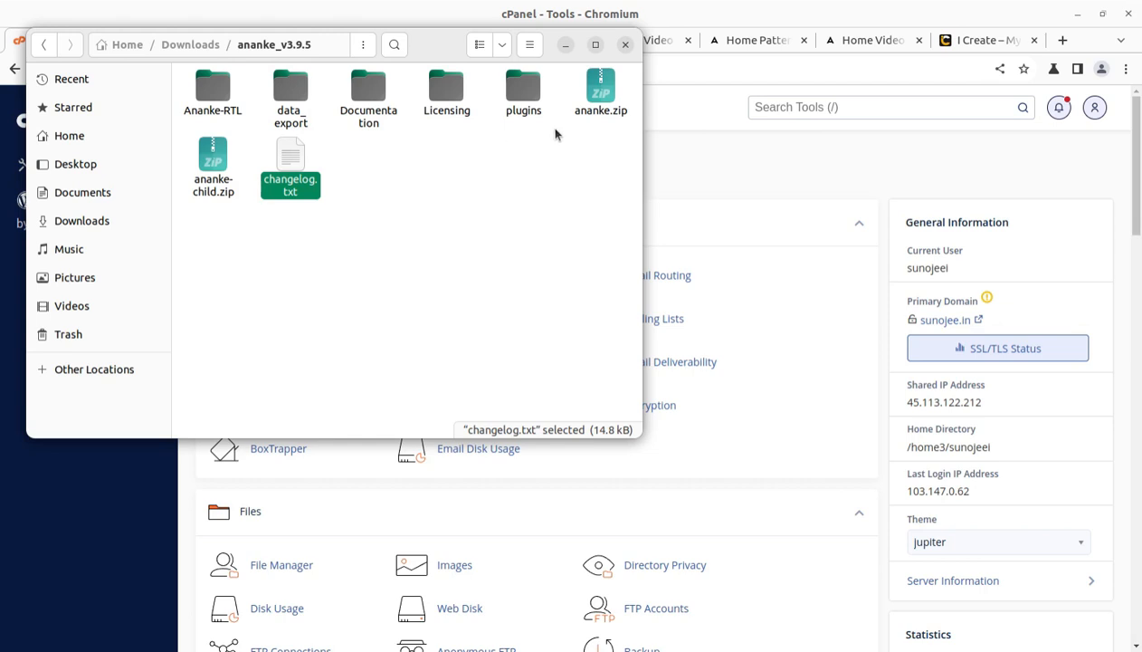
pyautogui.click(605, 112)
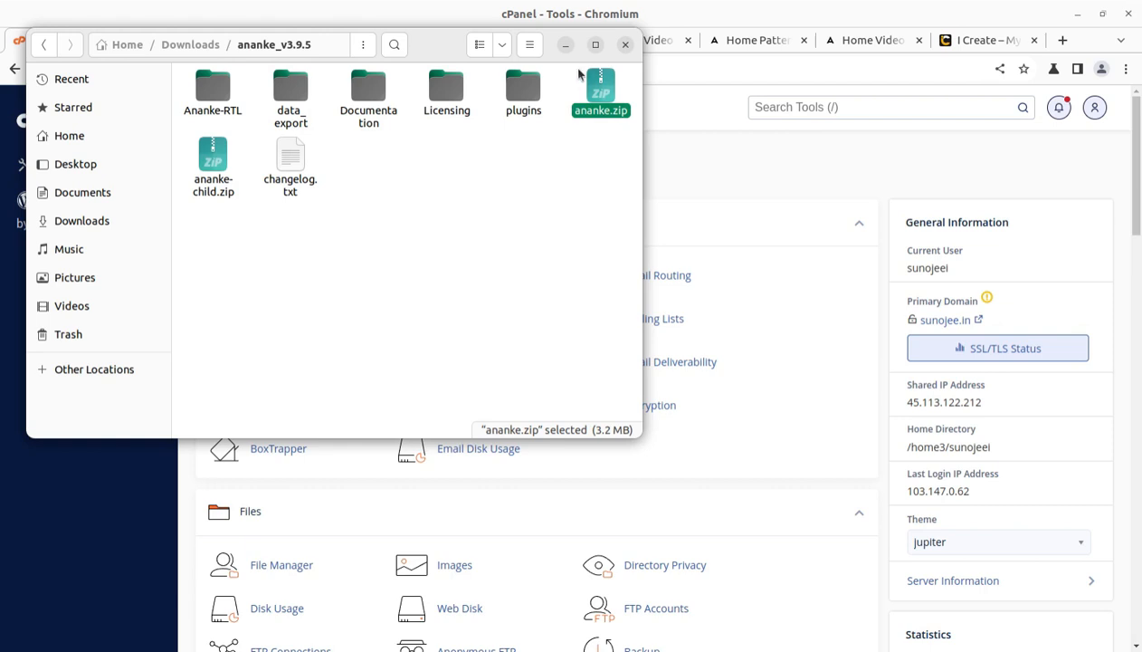
# Step: Minimize the file manager, switch to the WordPress dashboard and check the WordPress version and active theme under At a Glance
pyautogui.click(566, 47)
pyautogui.click(177, 40)
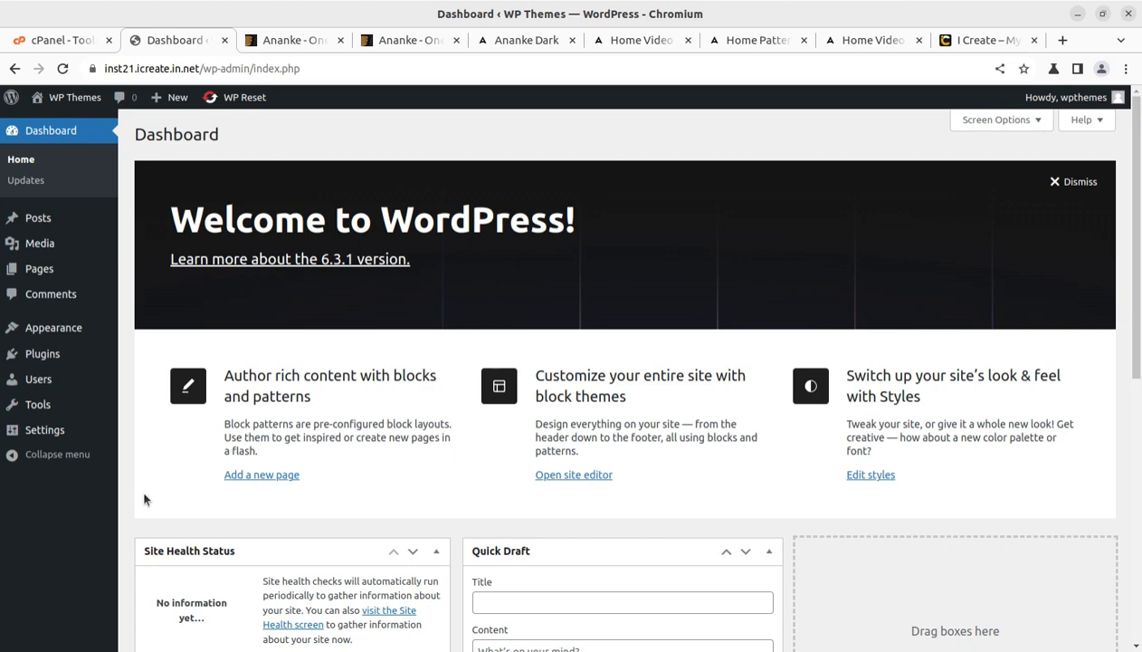
pyautogui.scroll(-5, 145, 502)
pyautogui.scroll(-4, 186, 466)
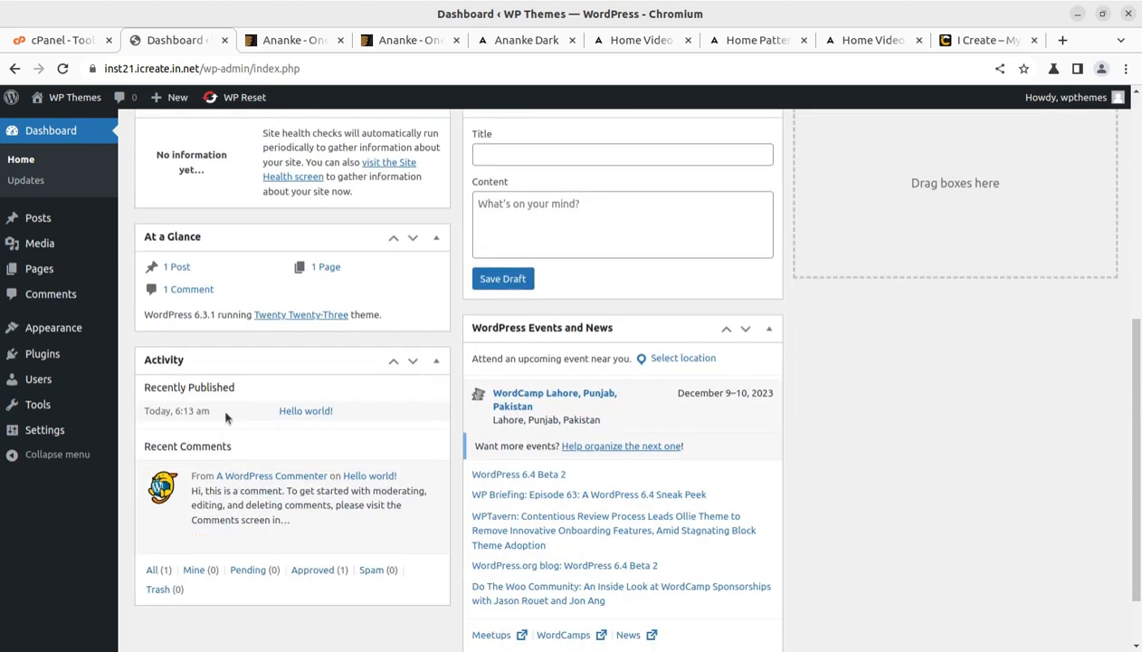
pyautogui.moveTo(143, 314); pyautogui.dragTo(352, 314)
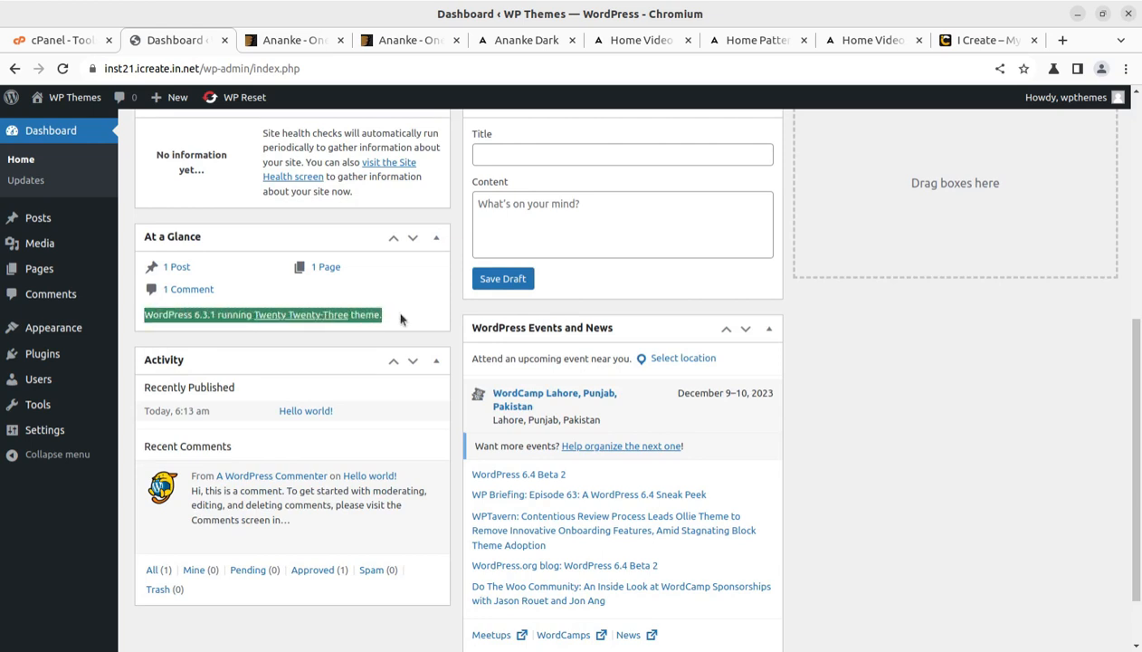
pyautogui.scroll(4, 398, 319)
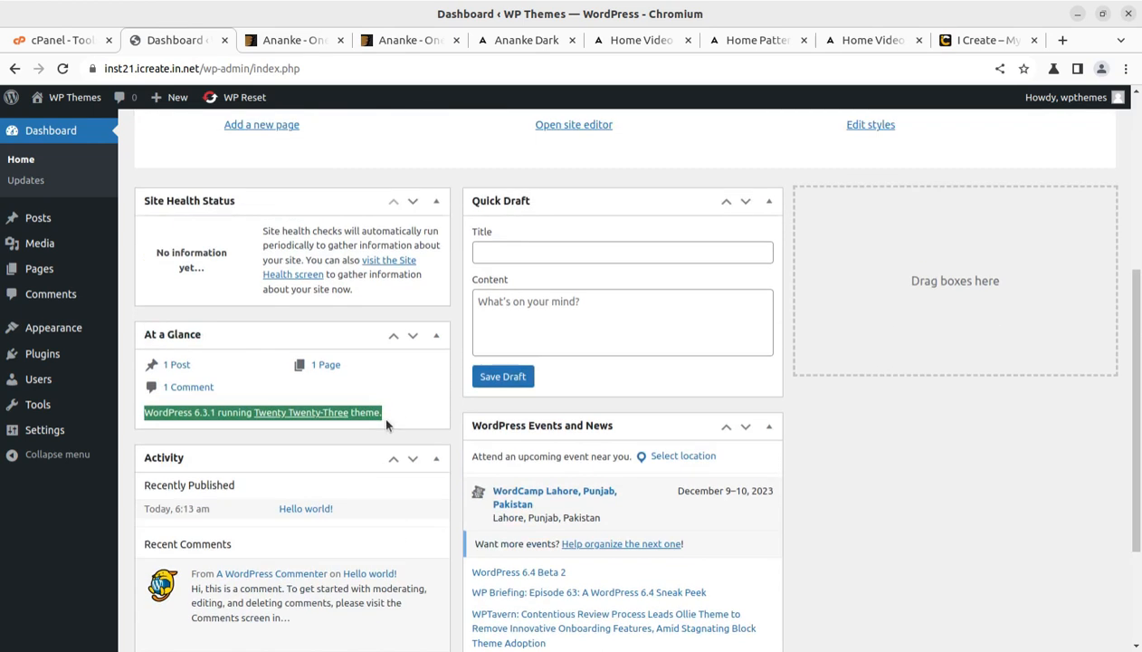
# Step: Upload ananke.zip from the ananke_v3.9.5 folder as a new WordPress theme and install it
pyautogui.moveTo(45, 329)
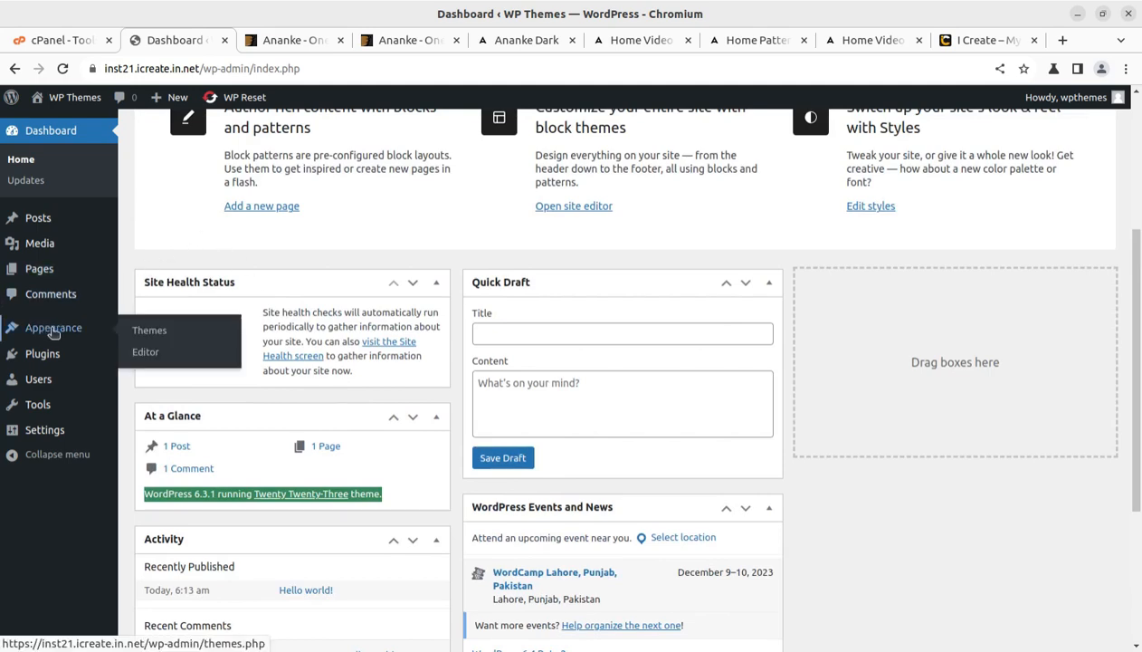
pyautogui.click(143, 333)
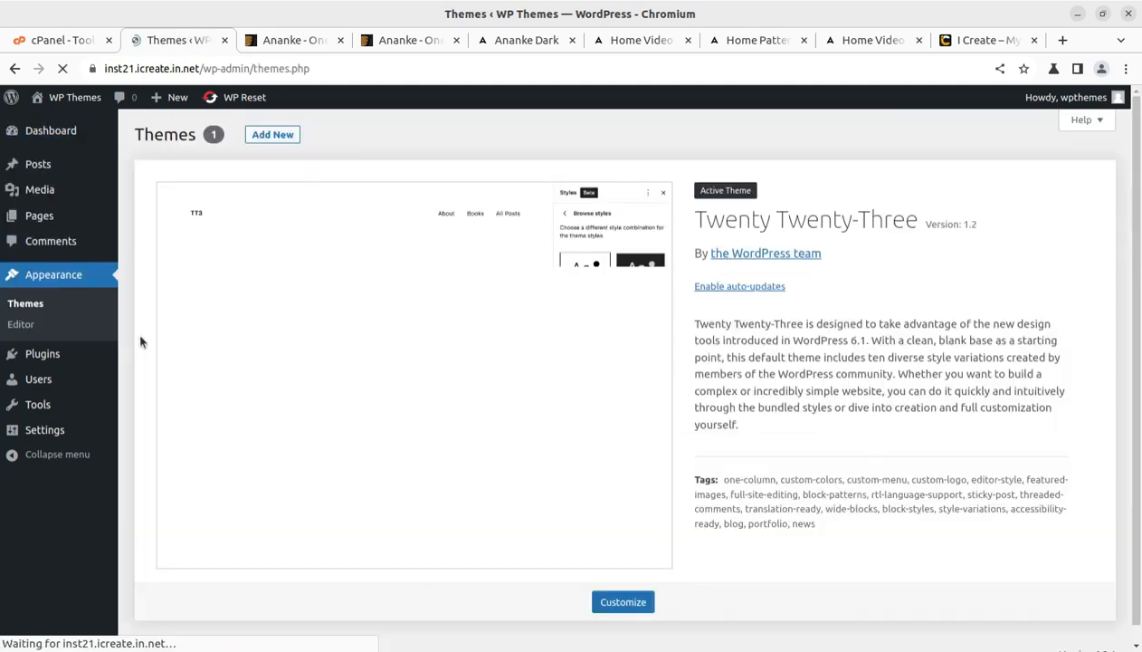
pyautogui.click(267, 138)
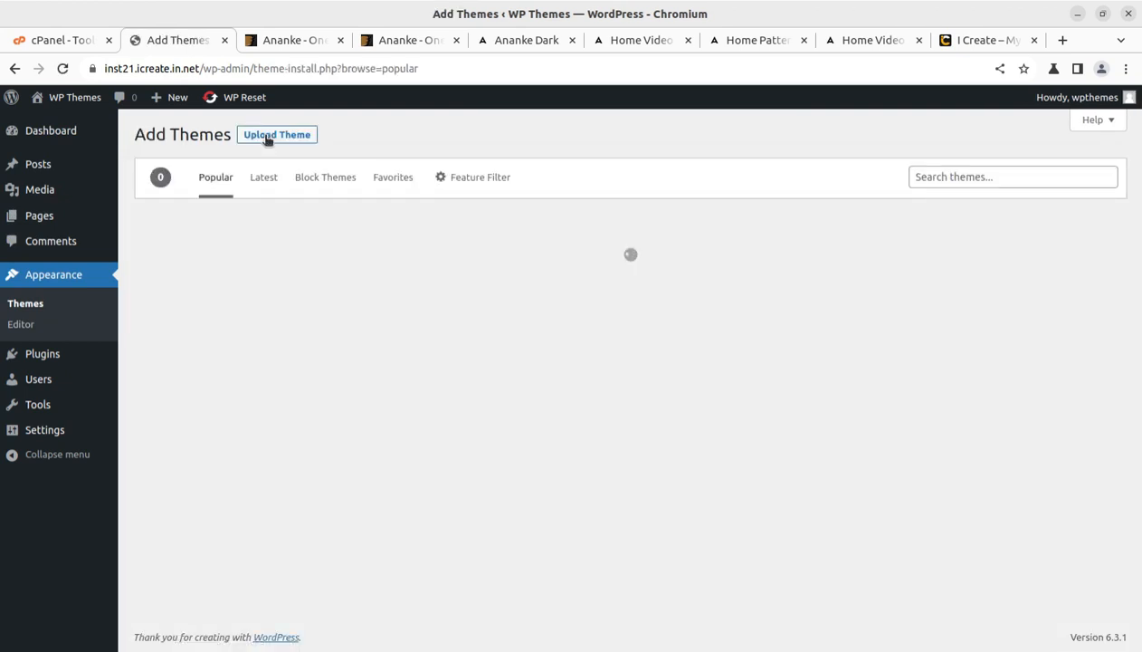
pyautogui.click(267, 138)
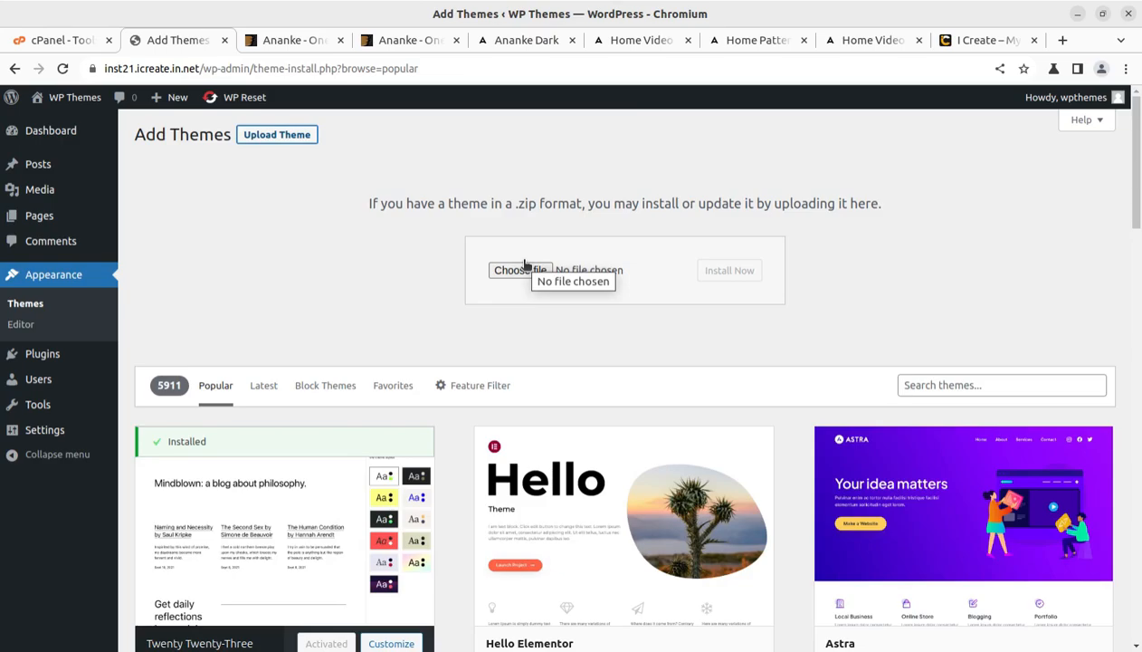
pyautogui.click(526, 264)
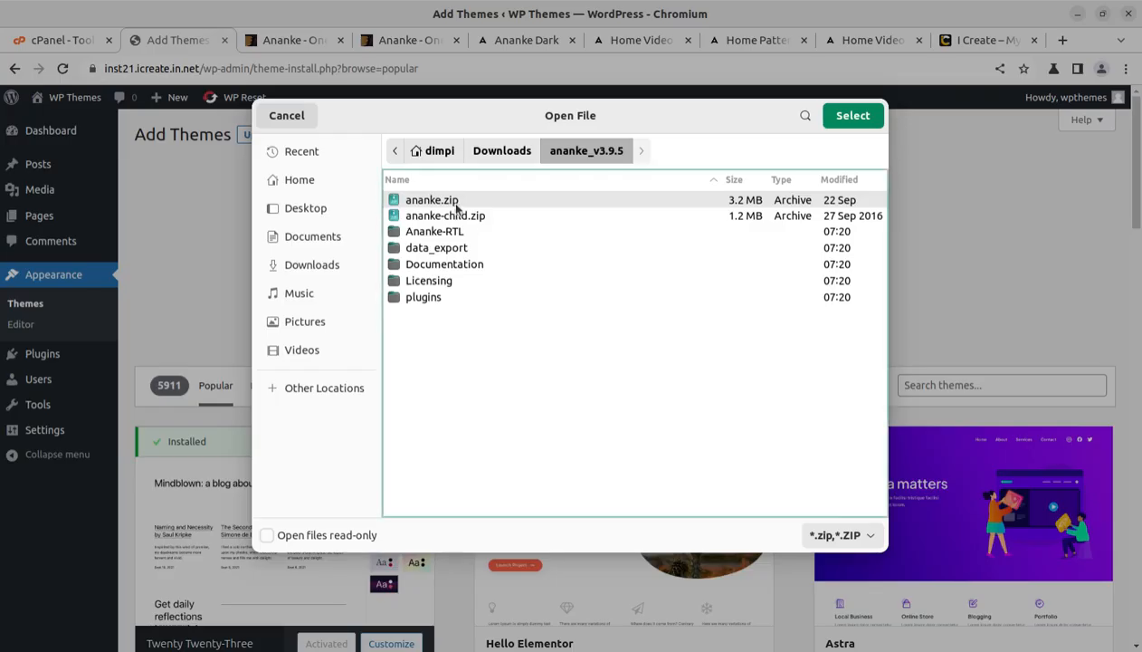
pyautogui.click(848, 122)
pyautogui.click(848, 116)
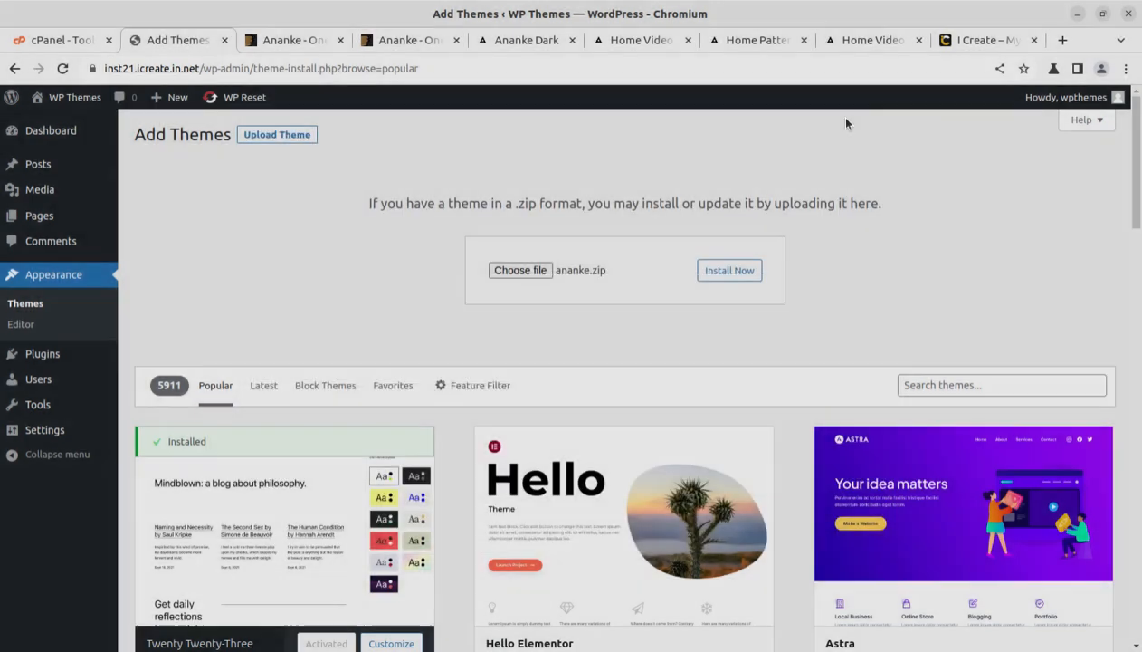
pyautogui.click(724, 273)
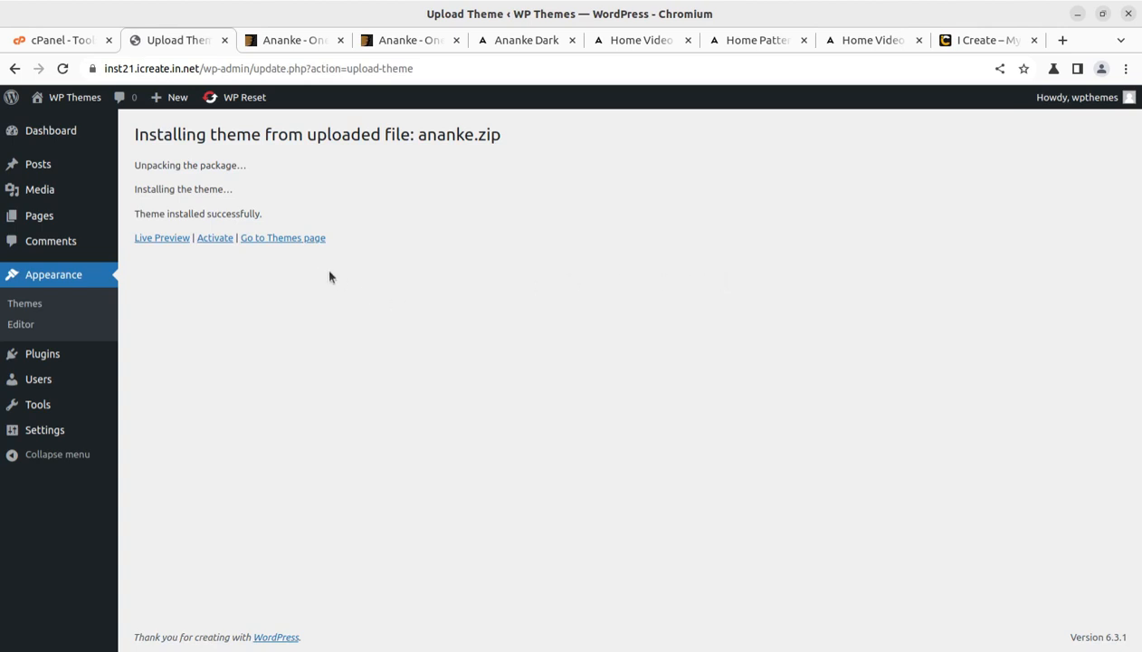
# Step: Go to the installed themes and open the Ananke theme's details to check its name and version
pyautogui.moveTo(263, 213); pyautogui.dragTo(135, 214)
pyautogui.click(294, 241)
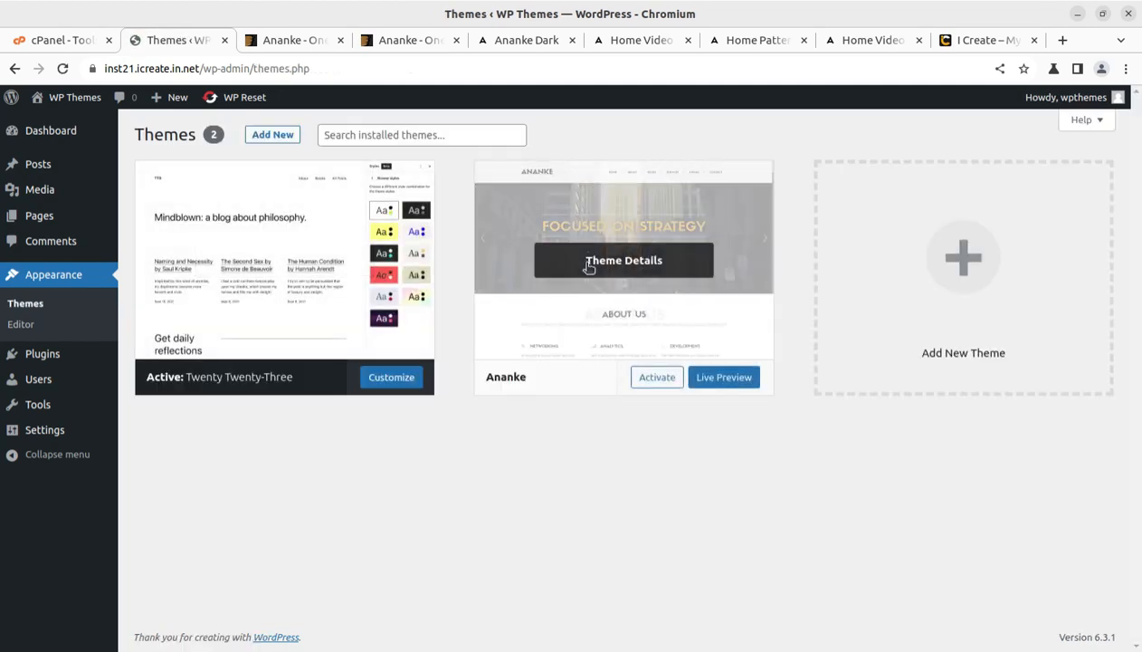
pyautogui.click(617, 259)
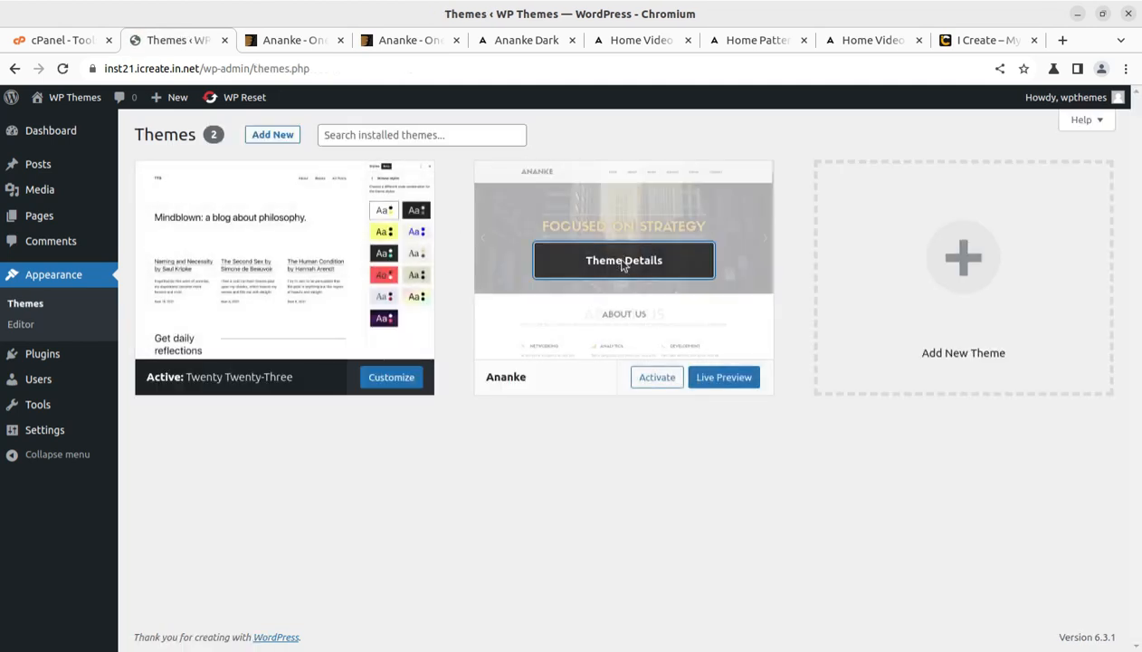
pyautogui.moveTo(685, 220); pyautogui.dragTo(841, 219)
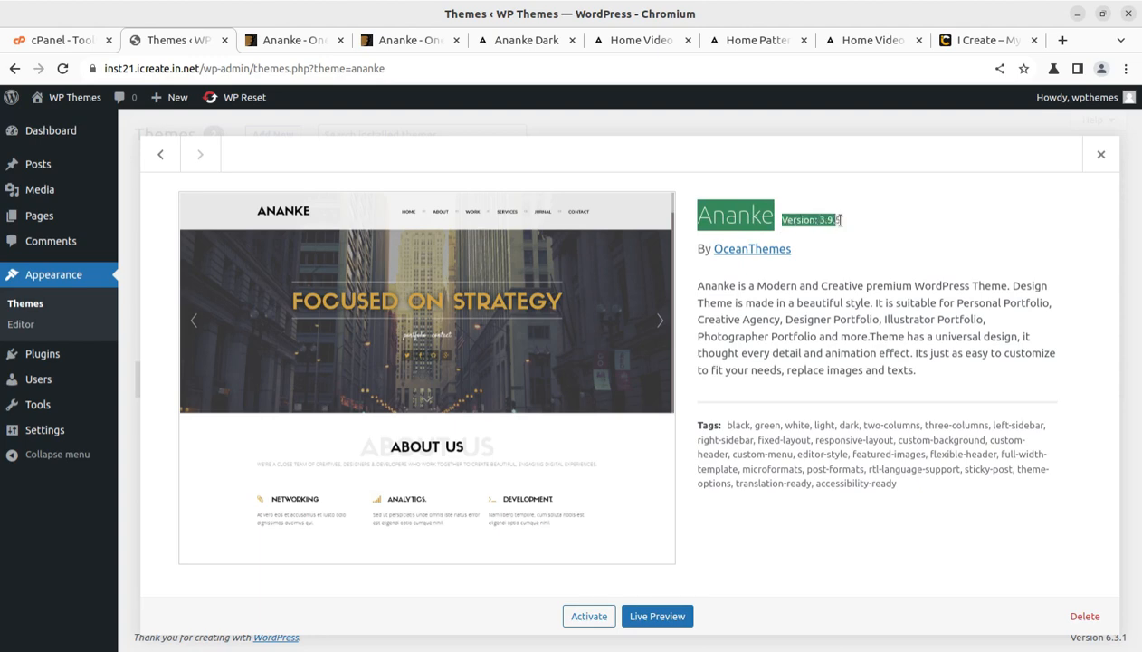
pyautogui.click(814, 262)
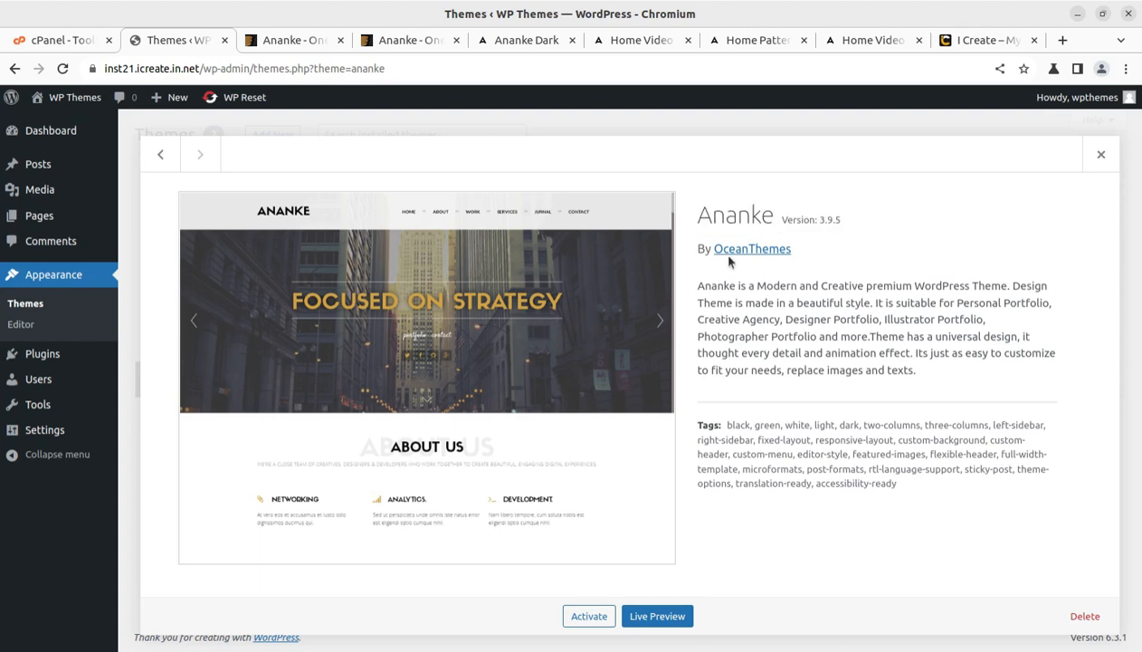
# Step: Switch to the Ananke ThemeForest listing and compare its version and description with the installed theme
pyautogui.click(288, 43)
pyautogui.scroll(-2, 704, 363)
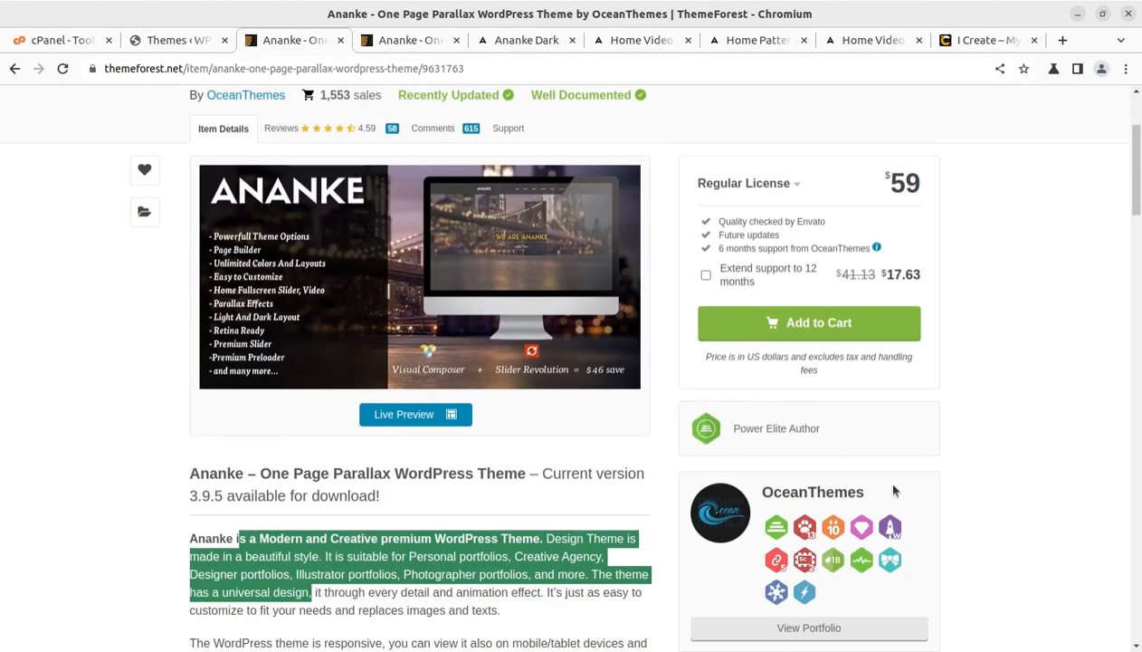
pyautogui.scroll(-4, 880, 476)
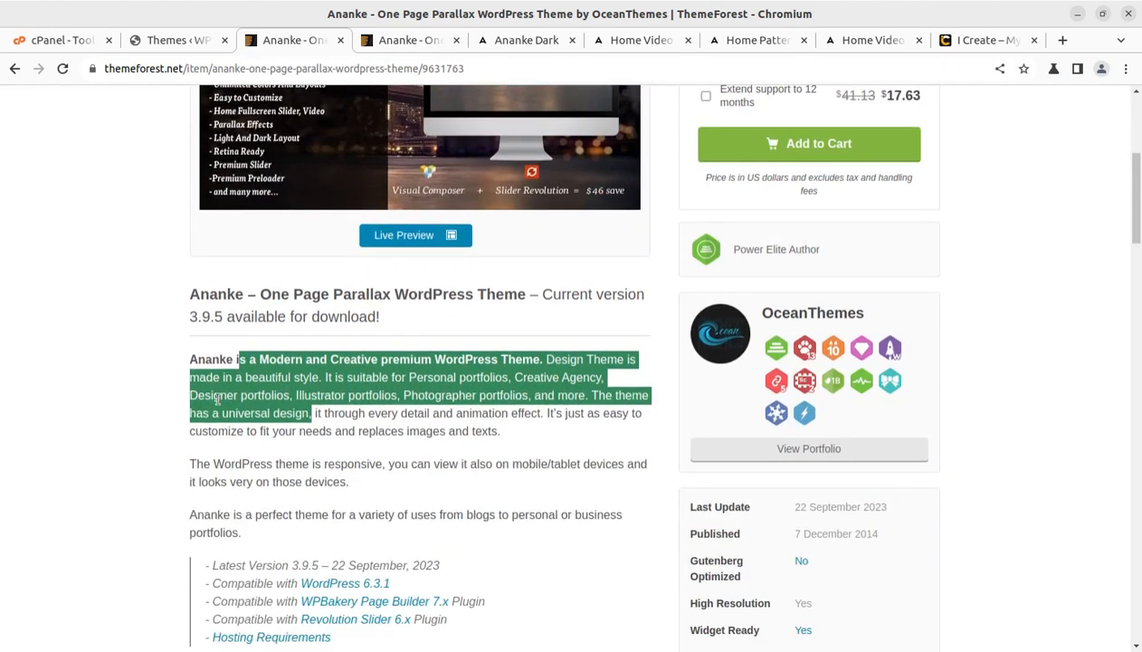
pyautogui.click(148, 364)
pyautogui.scroll(3, 150, 366)
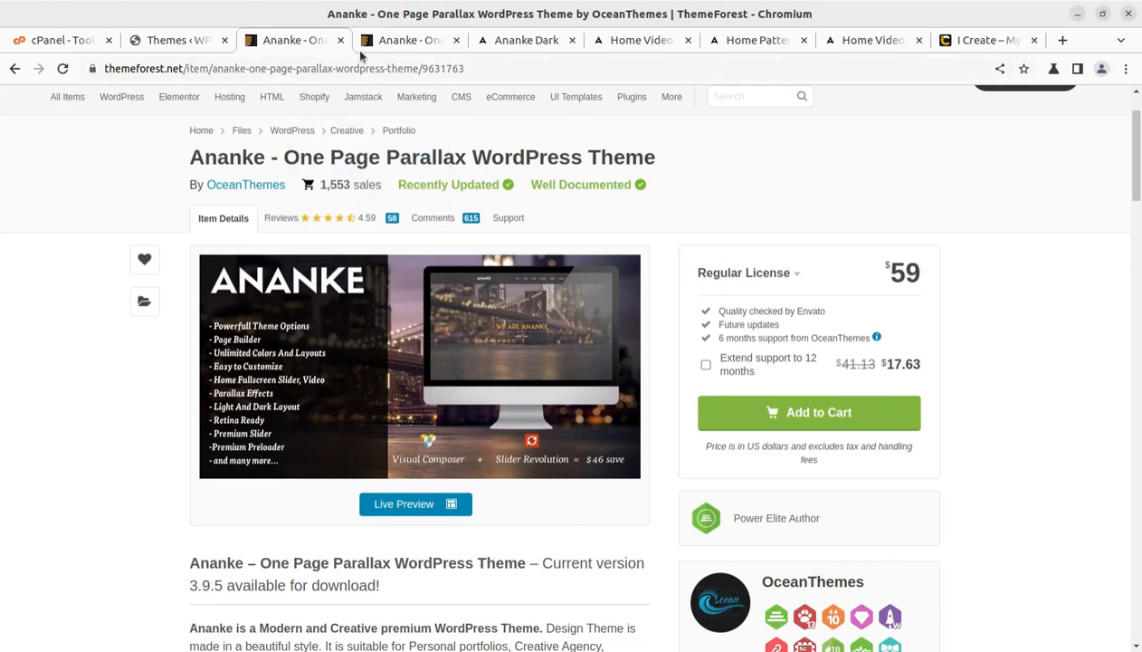
# Step: Activate the Ananke theme in WordPress and open the list for installing its required plugins
pyautogui.click(196, 42)
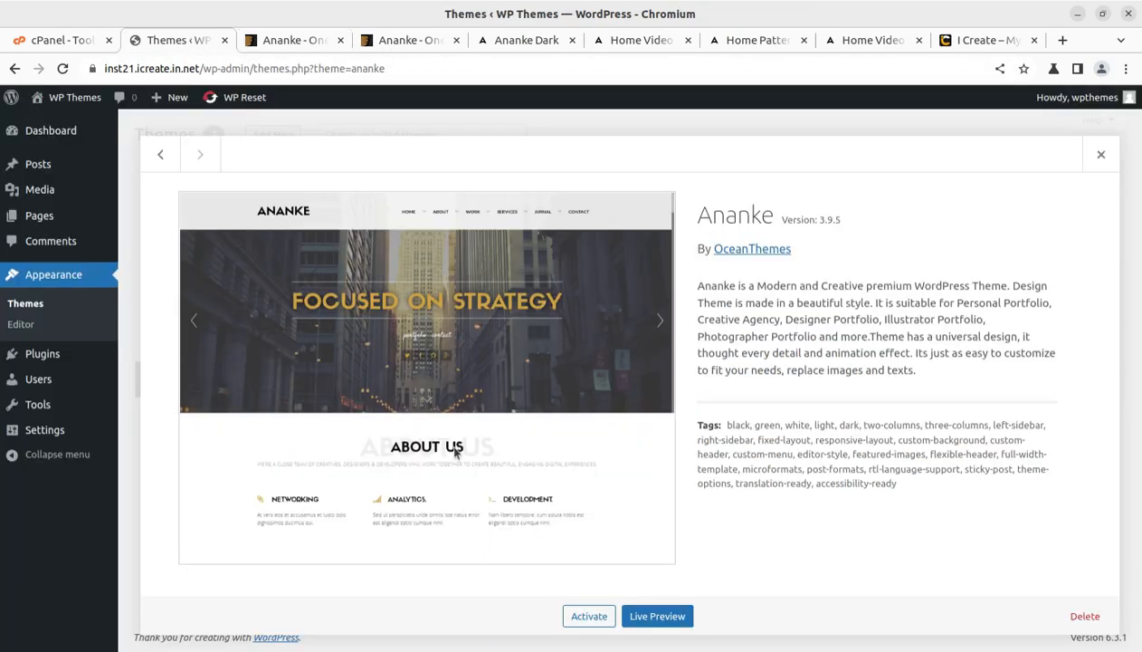
pyautogui.click(581, 616)
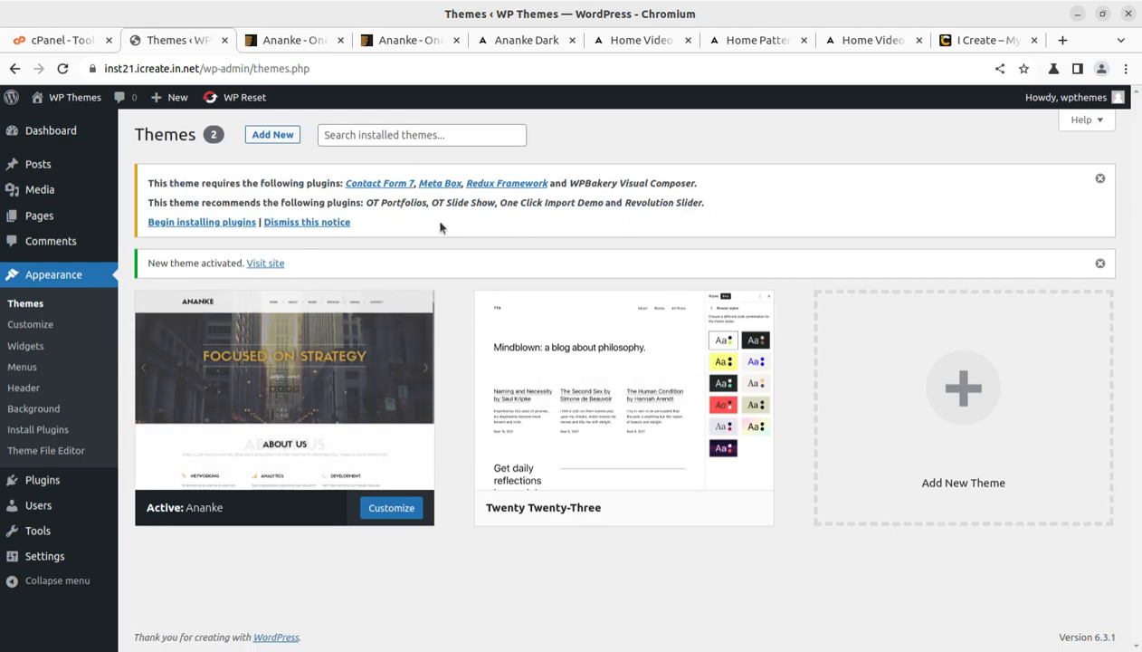
pyautogui.click(205, 225)
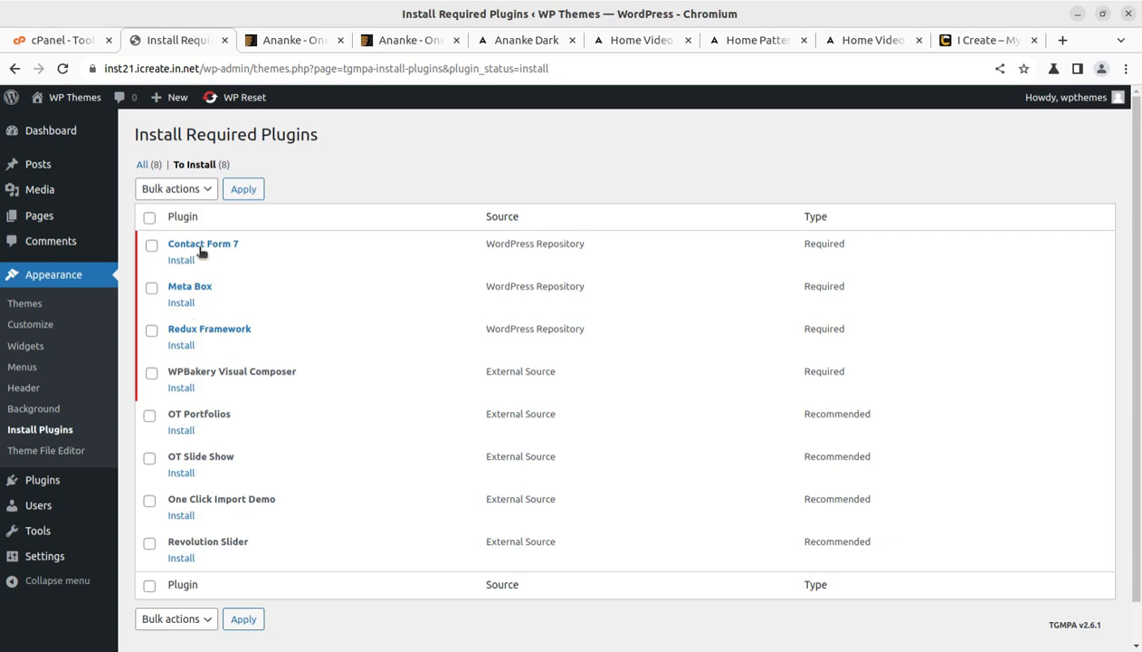
# Step: Review the plugins to install, highlighting Revolution Slider, One Click Import Demo, OT Slide Show, OT Portfolios and WPBakery Visual Composer
pyautogui.scroll(-1, 221, 419)
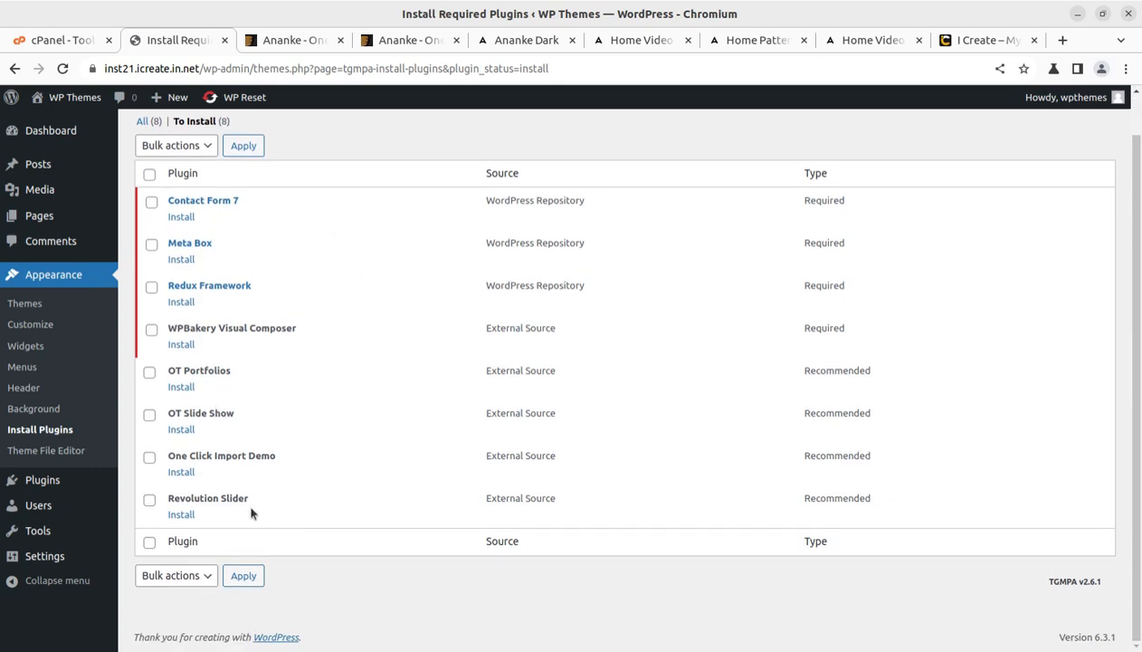
pyautogui.tripleClick(201, 493)
pyautogui.moveTo(283, 459); pyautogui.dragTo(163, 461)
pyautogui.moveTo(242, 411); pyautogui.dragTo(164, 414)
pyautogui.moveTo(275, 379); pyautogui.dragTo(165, 372)
pyautogui.moveTo(303, 333); pyautogui.dragTo(166, 330)
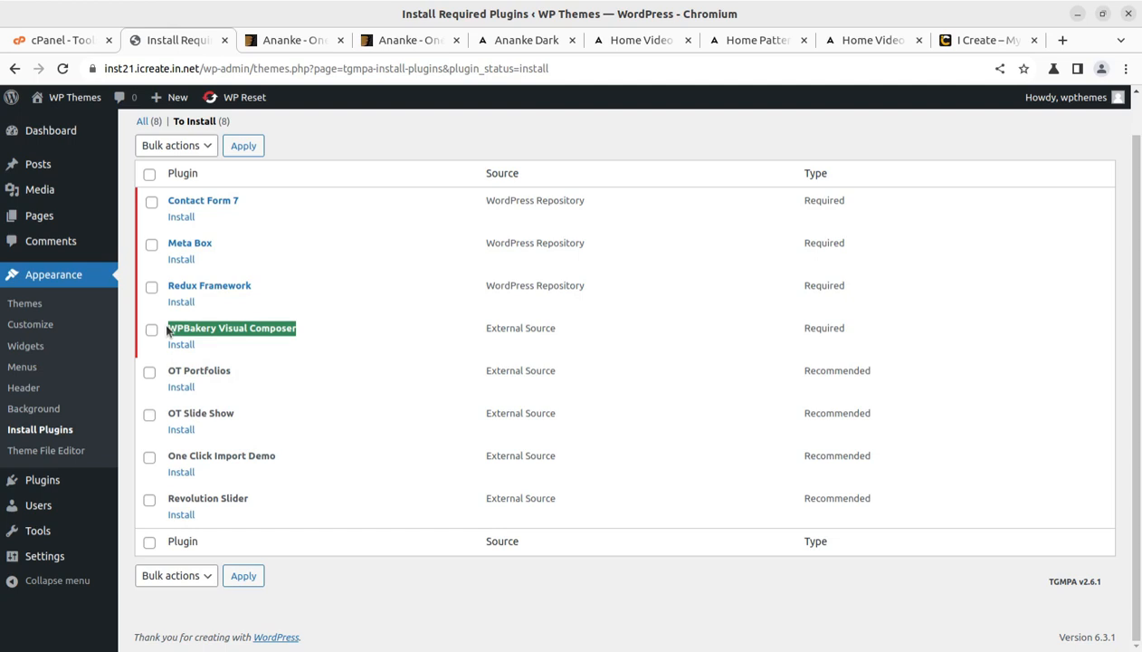
# Step: Select all the listed required and recommended plugins and install them in bulk
pyautogui.moveTo(288, 295); pyautogui.dragTo(171, 288)
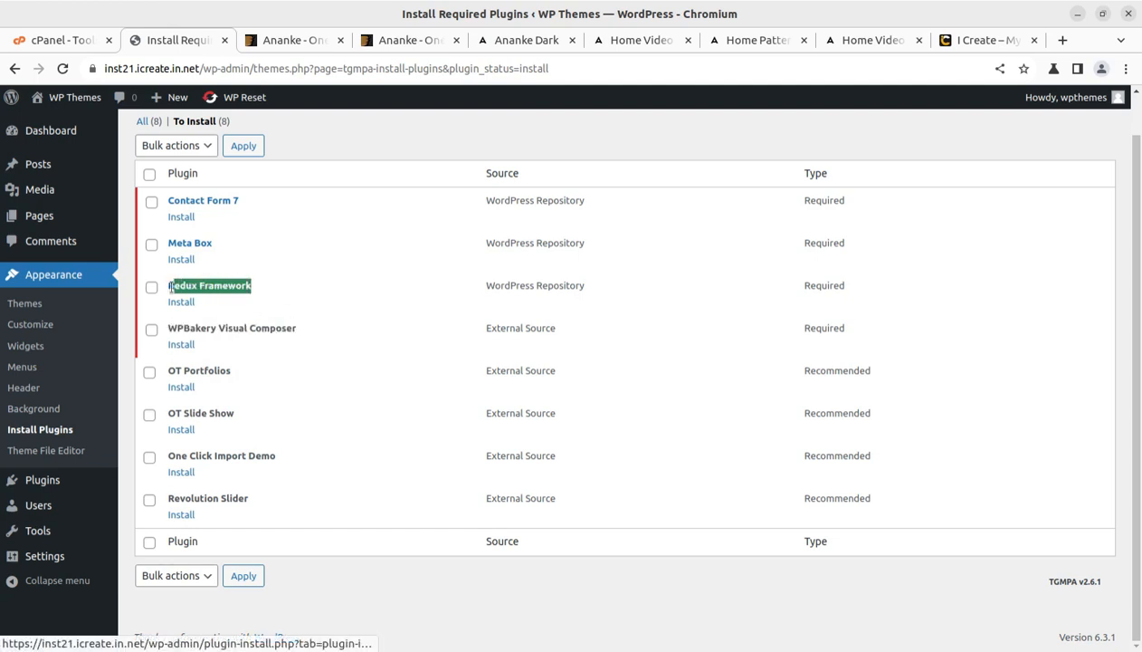
pyautogui.moveTo(217, 247); pyautogui.dragTo(176, 243)
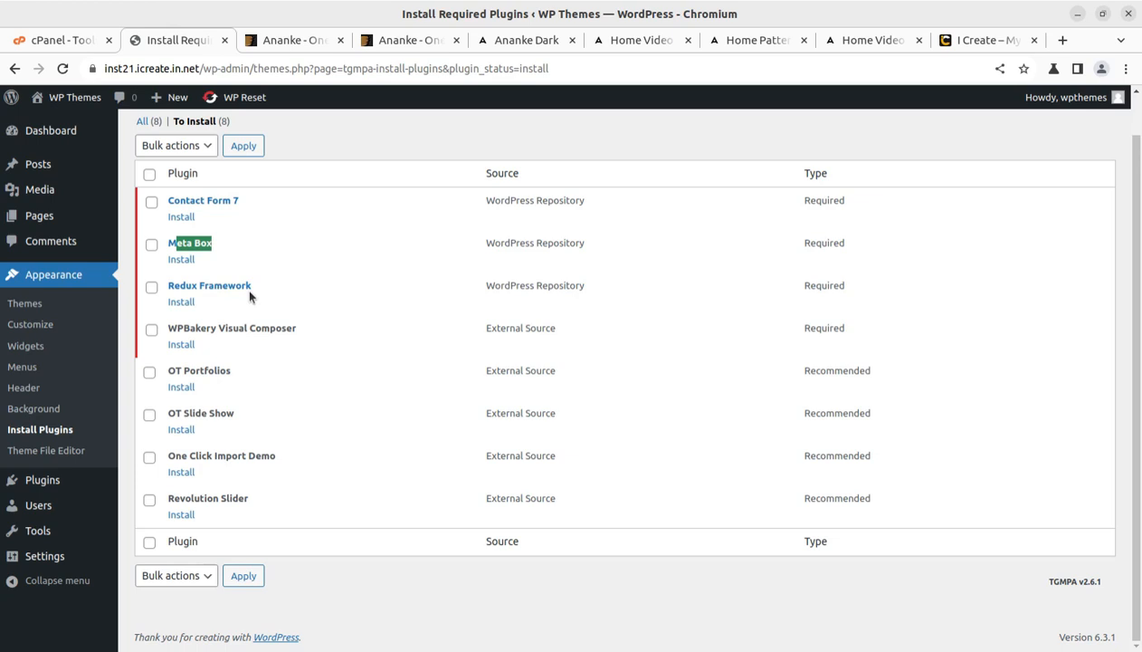
pyautogui.click(150, 175)
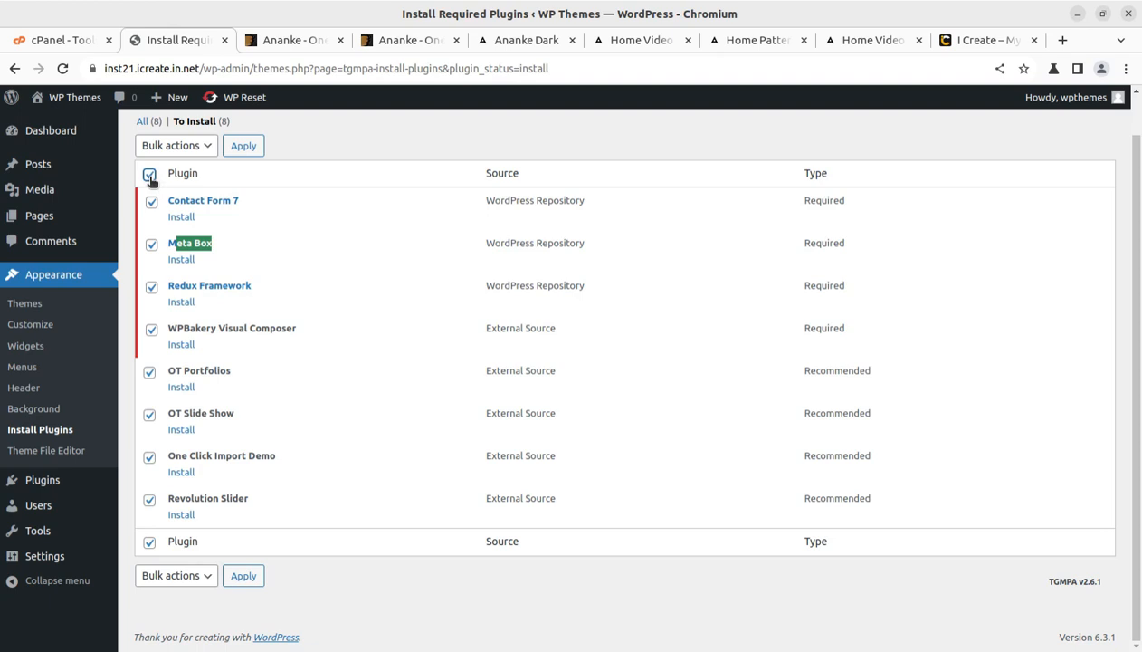
pyautogui.click(191, 149)
pyautogui.click(185, 178)
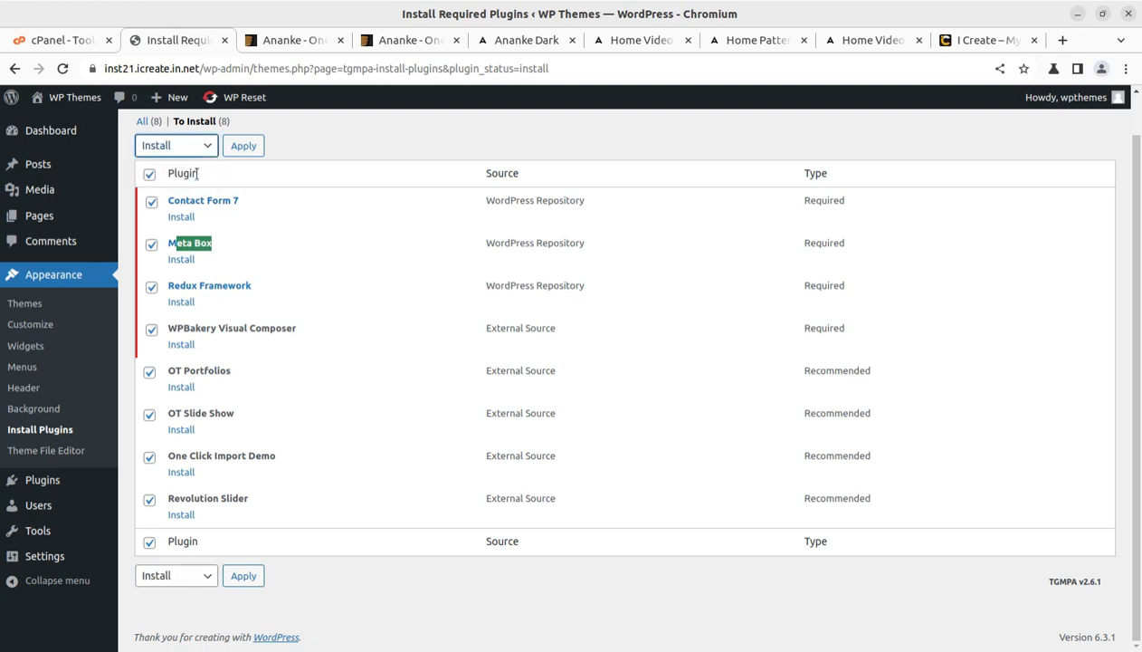
pyautogui.click(245, 151)
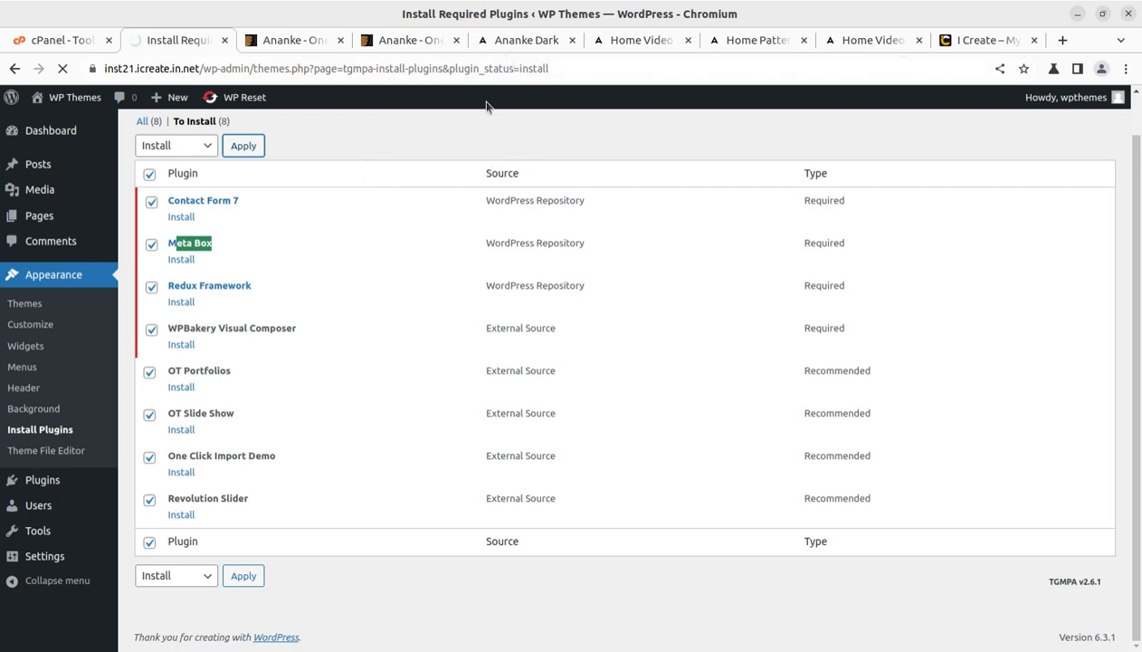
# Step: Switch to the Ananke Dark demo and examine its About, Work, Services, Jurnal and Contact sections before returning to Home
pyautogui.click(498, 45)
pyautogui.scroll(10, 296, 420)
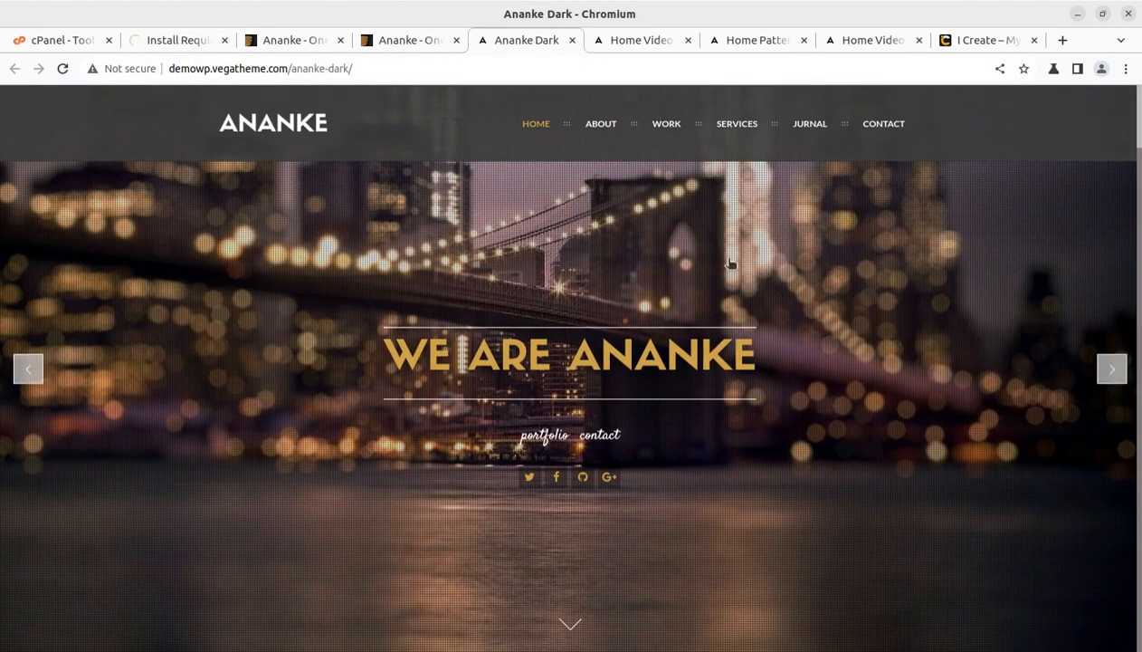
pyautogui.scroll(-1, 507, 418)
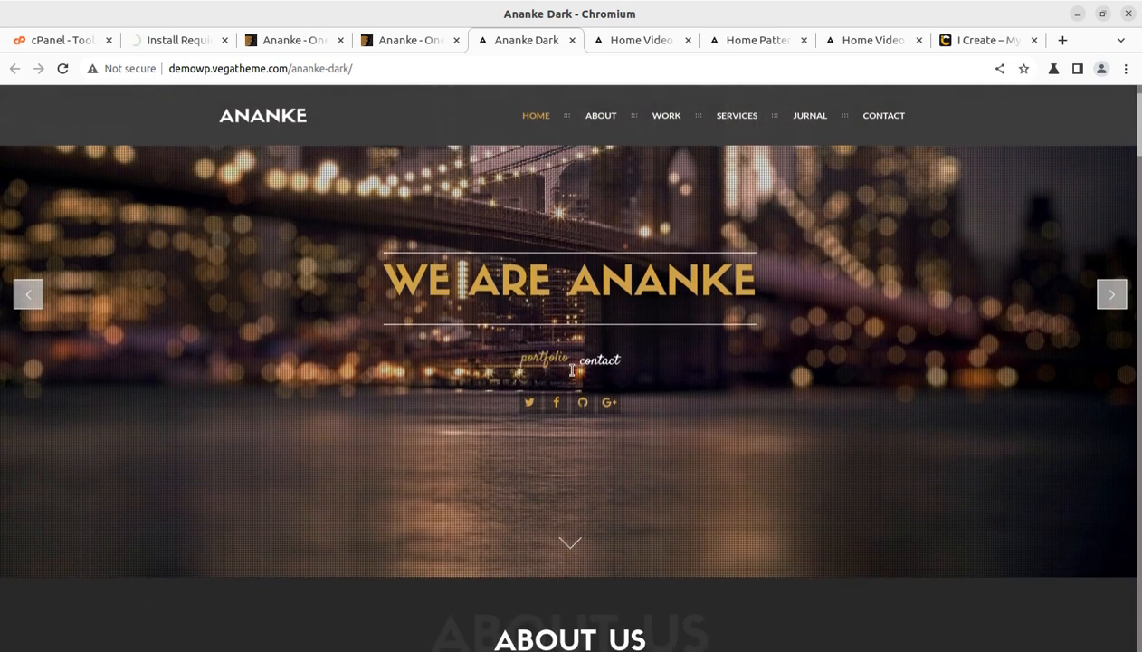
pyautogui.scroll(-1, 859, 436)
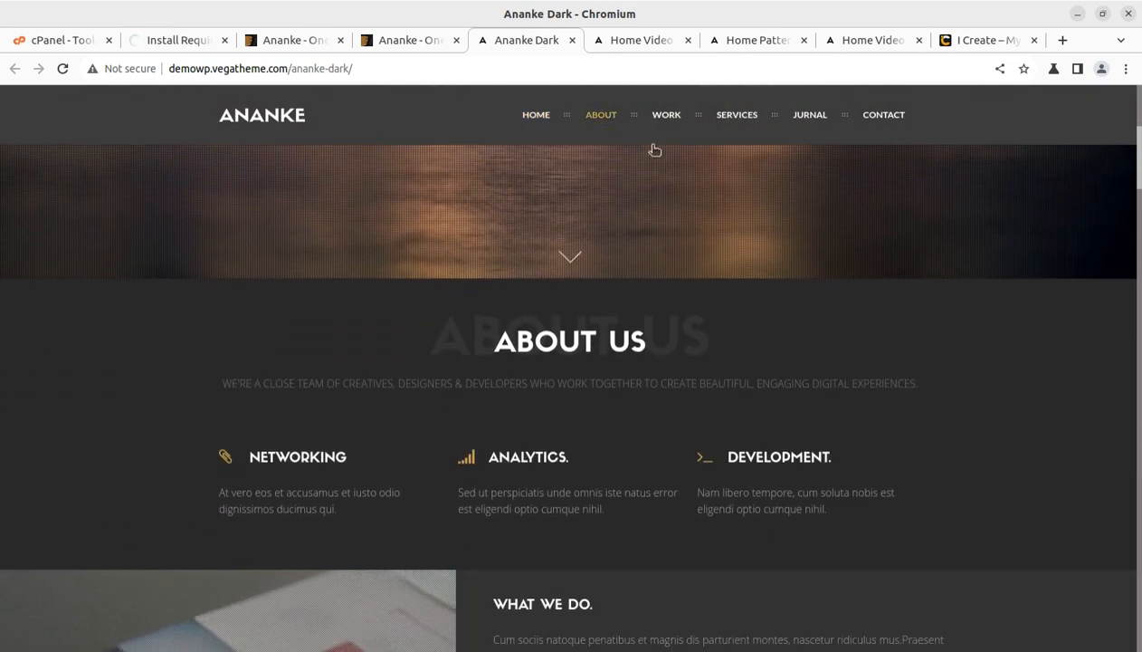
pyautogui.click(667, 115)
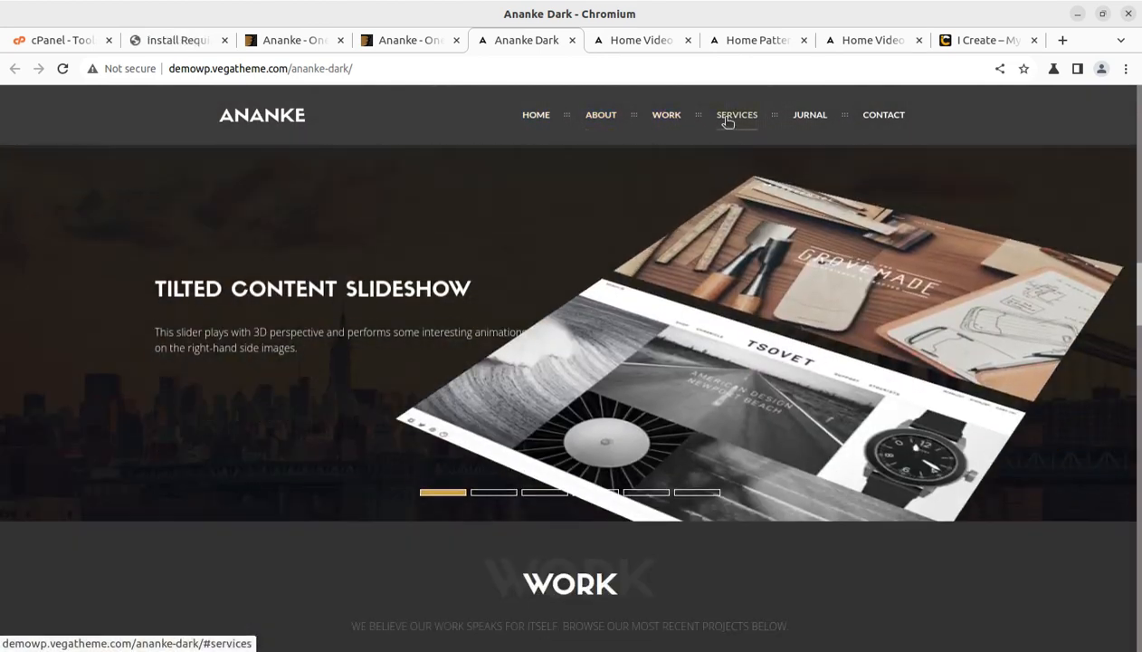
pyautogui.click(729, 120)
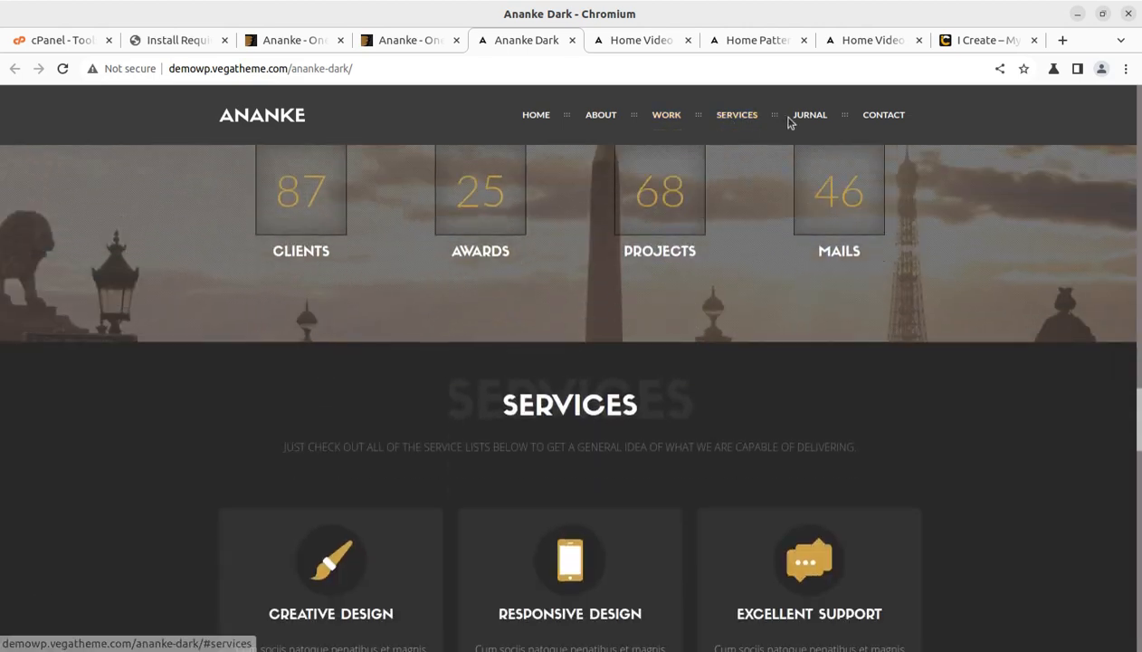
pyautogui.click(809, 117)
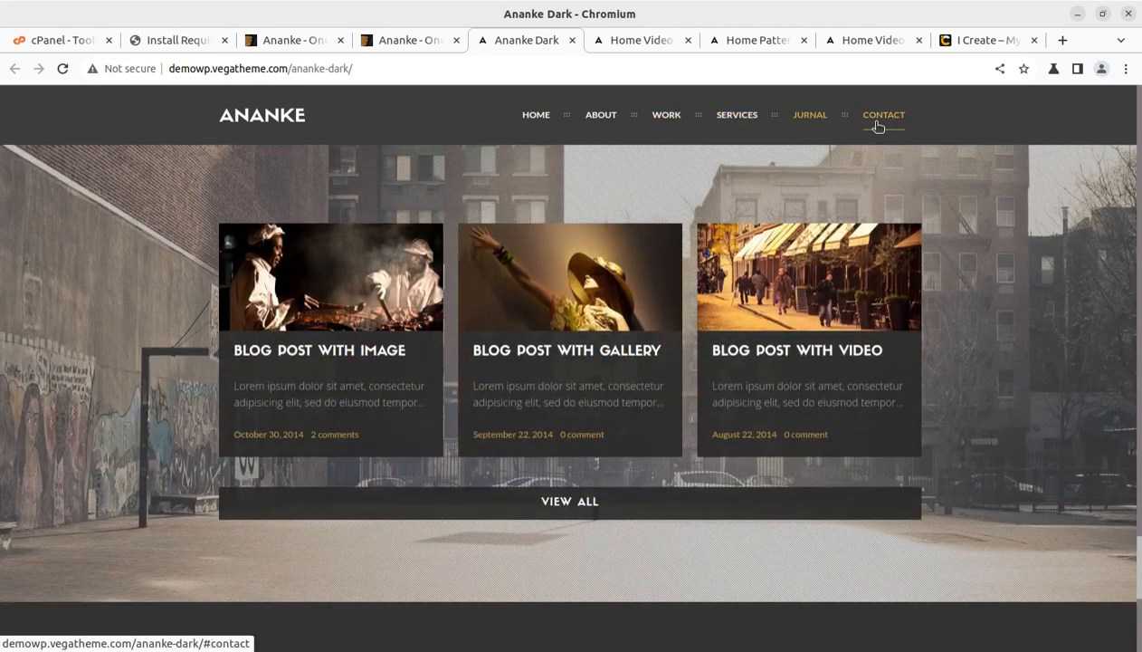
pyautogui.click(877, 127)
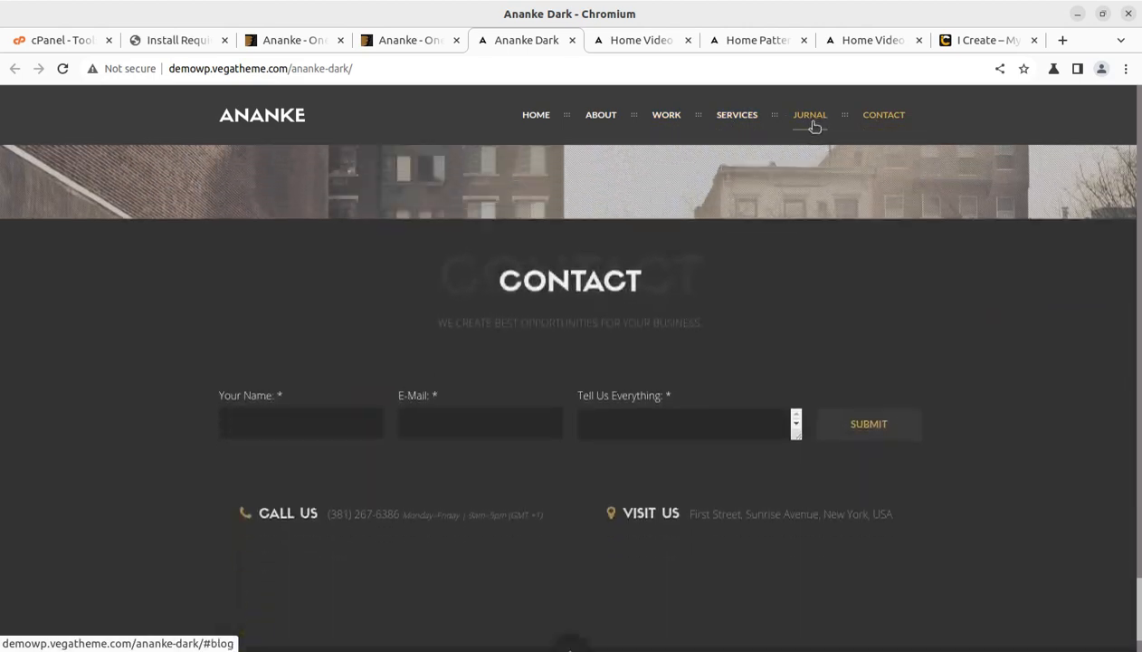
pyautogui.click(814, 127)
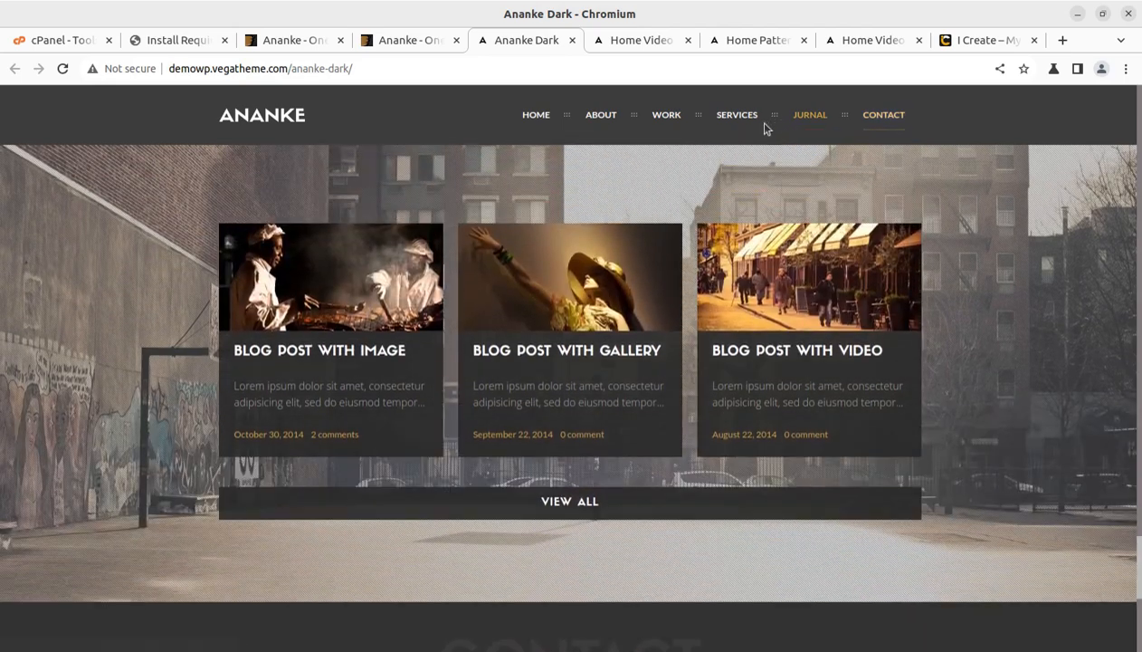
pyautogui.click(735, 121)
pyautogui.click(662, 123)
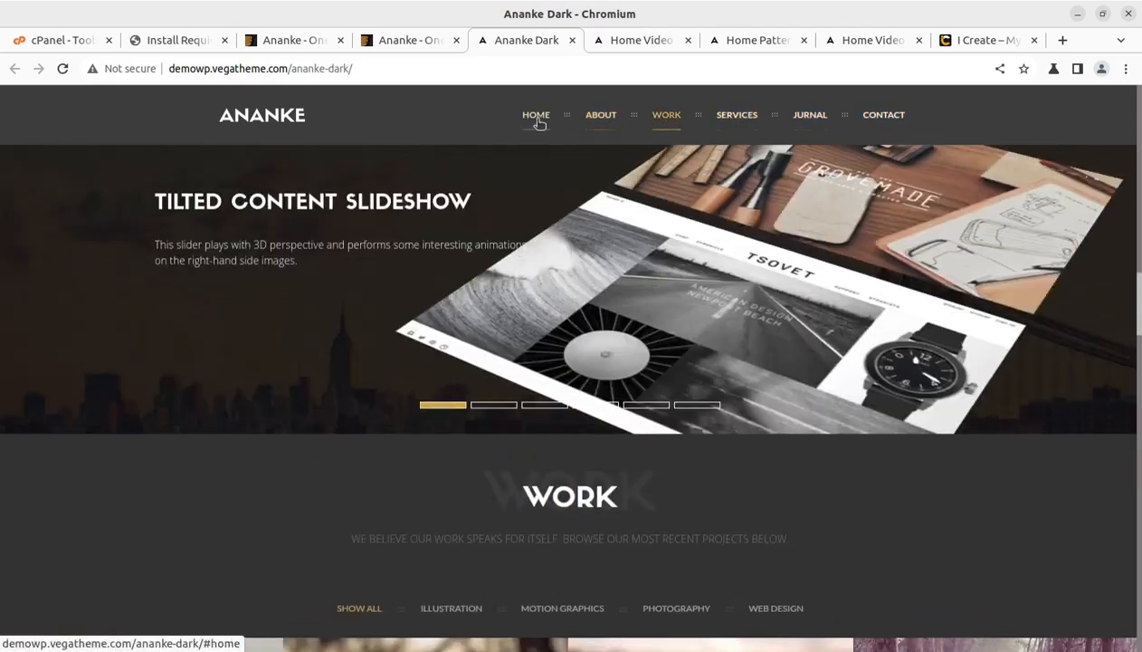
pyautogui.click(537, 119)
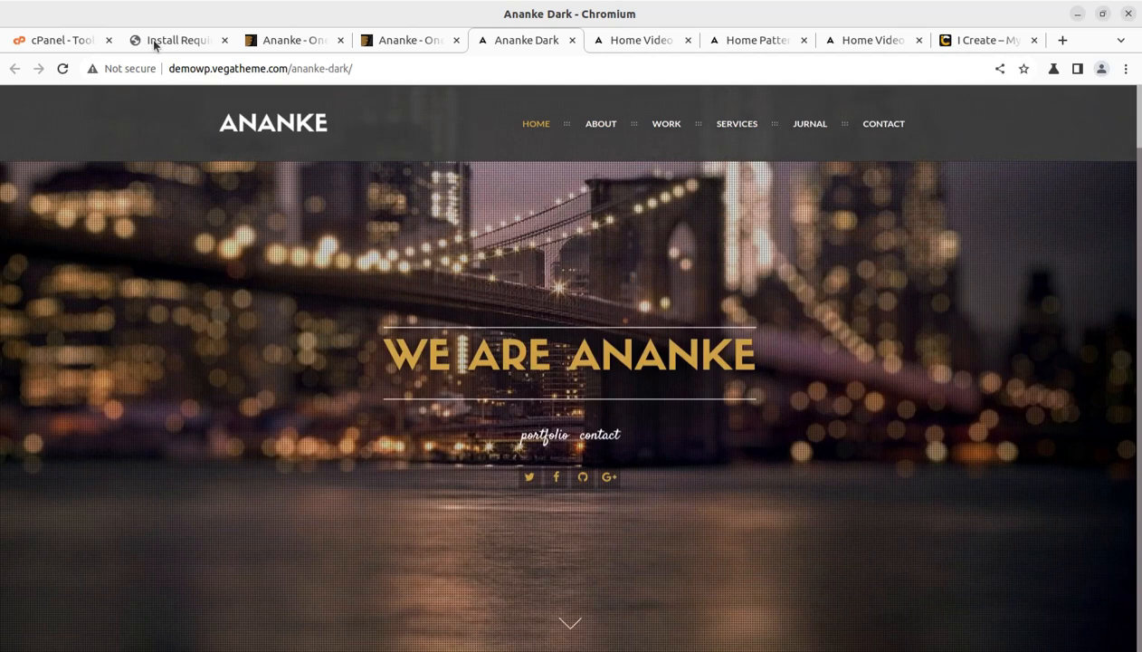
# Step: Return to the WordPress plugin installation page and check the installation result of each plugin
pyautogui.click(154, 43)
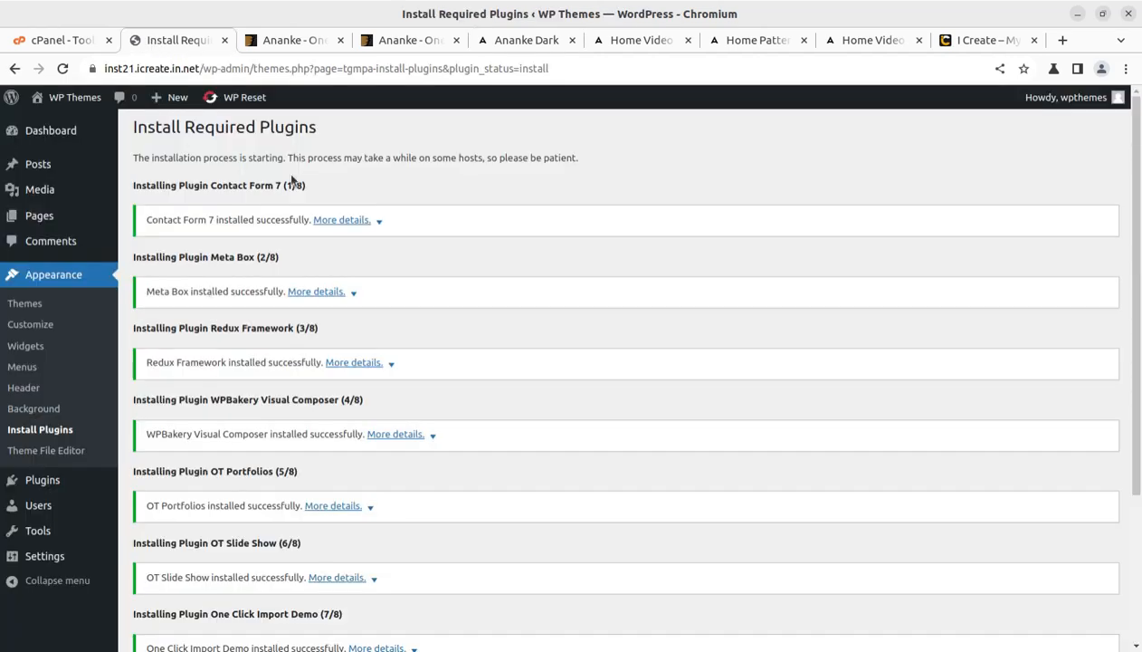
pyautogui.scroll(-2, 303, 236)
pyautogui.scroll(-3, 303, 237)
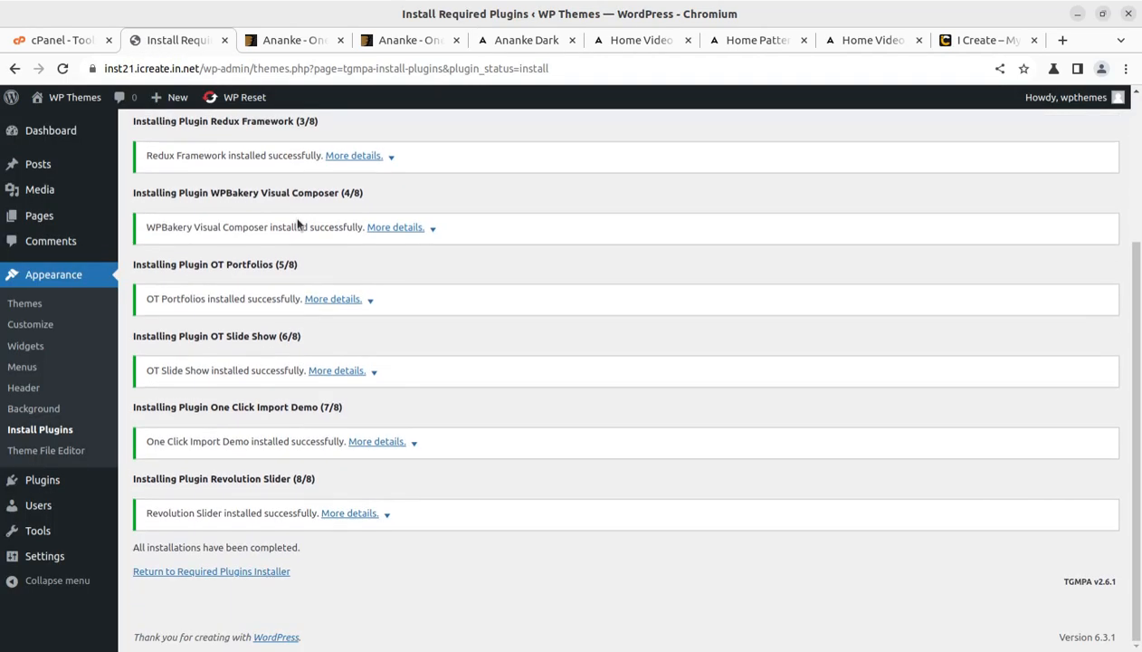
pyautogui.scroll(4, 297, 224)
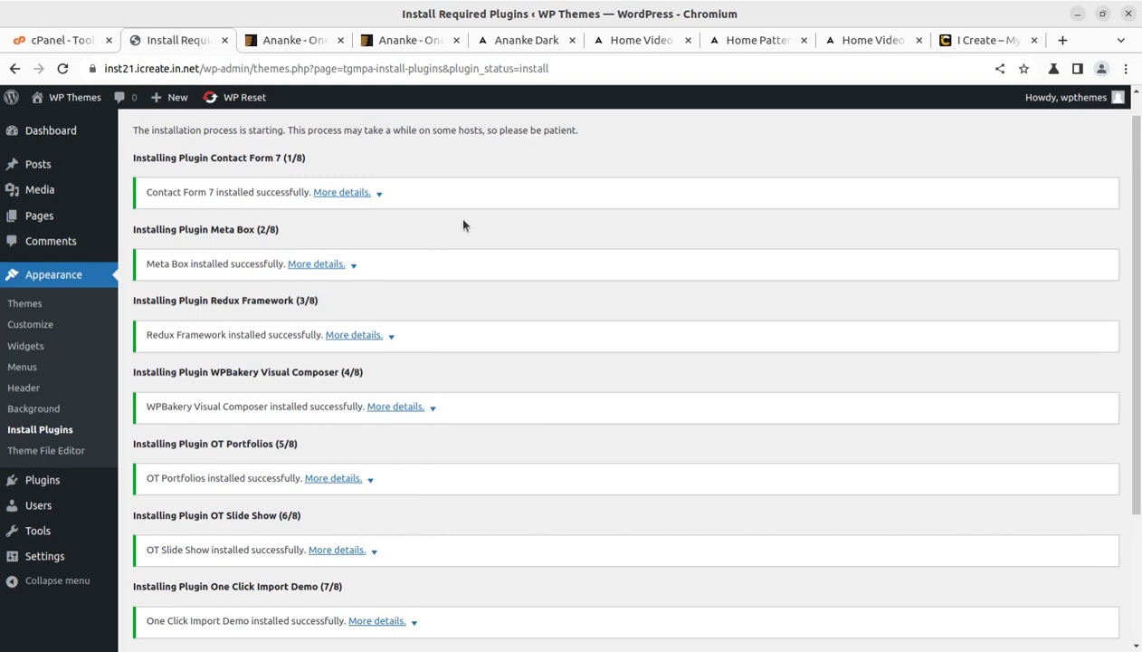
pyautogui.scroll(-4, 448, 218)
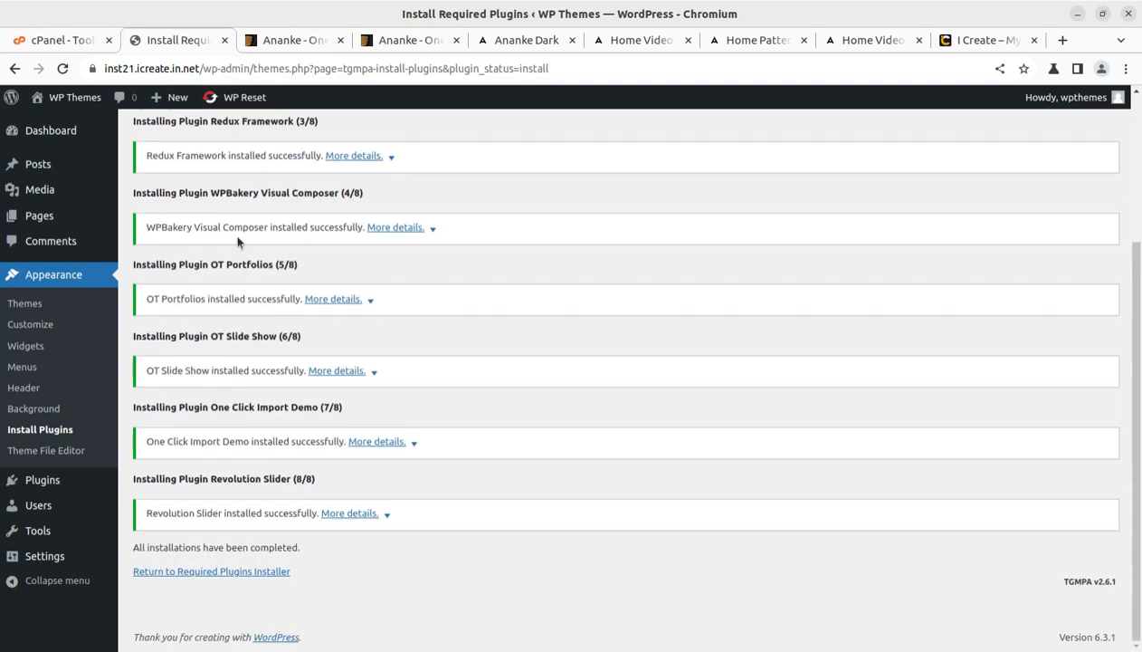
# Step: Go back to the required plugins list and activate all the installed plugins in bulk
pyautogui.click(226, 572)
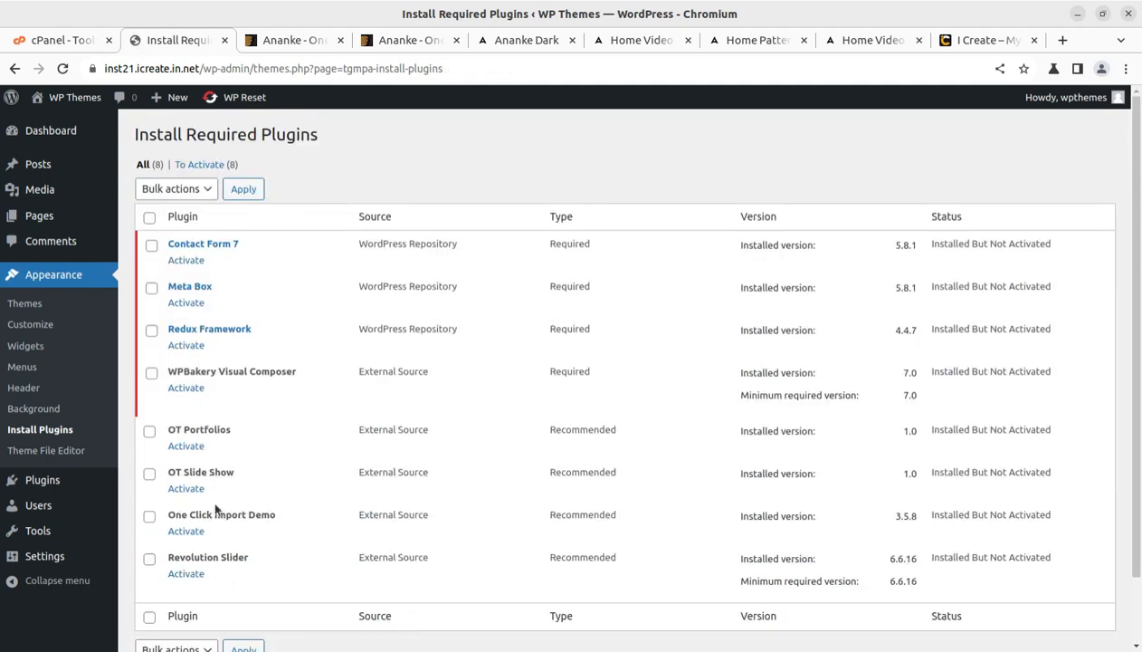
pyautogui.click(149, 219)
pyautogui.click(177, 188)
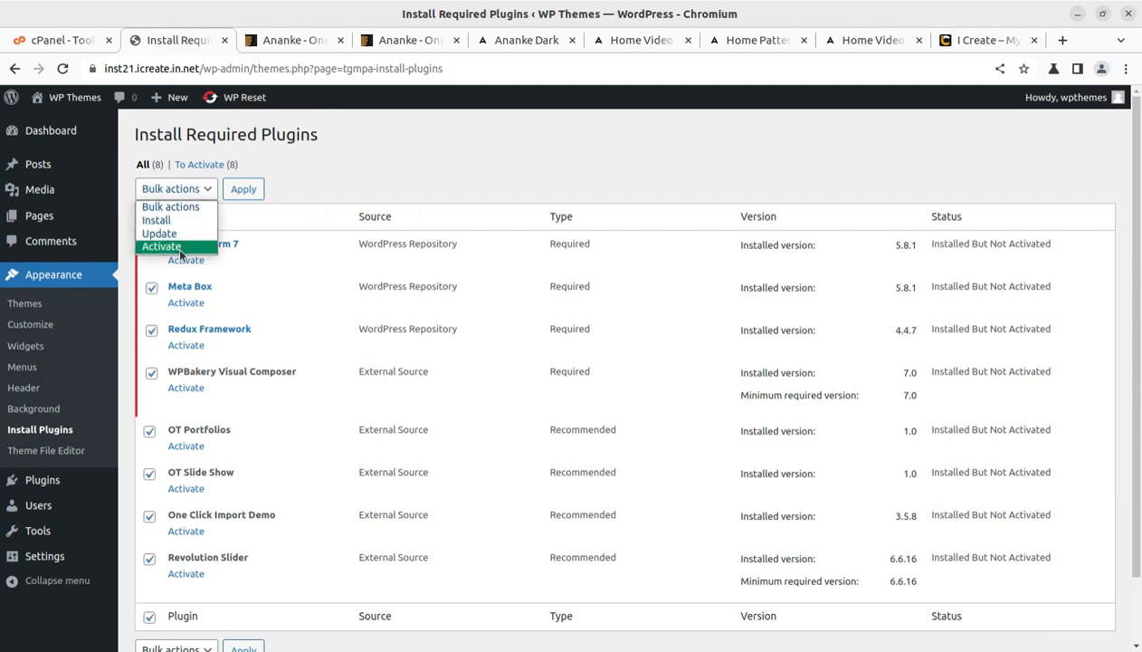
pyautogui.click(158, 246)
pyautogui.click(235, 194)
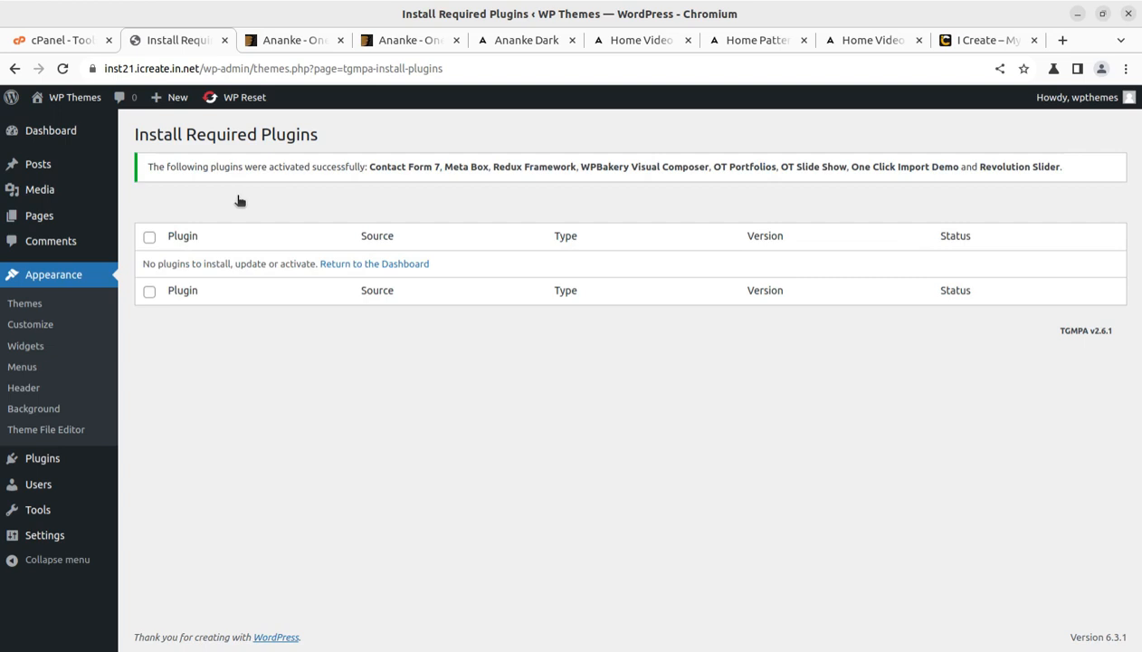
# Step: Open the WordPress dashboard, closing the Slider Revolution welcome window and dismissing the Redux template library notice
pyautogui.click(51, 136)
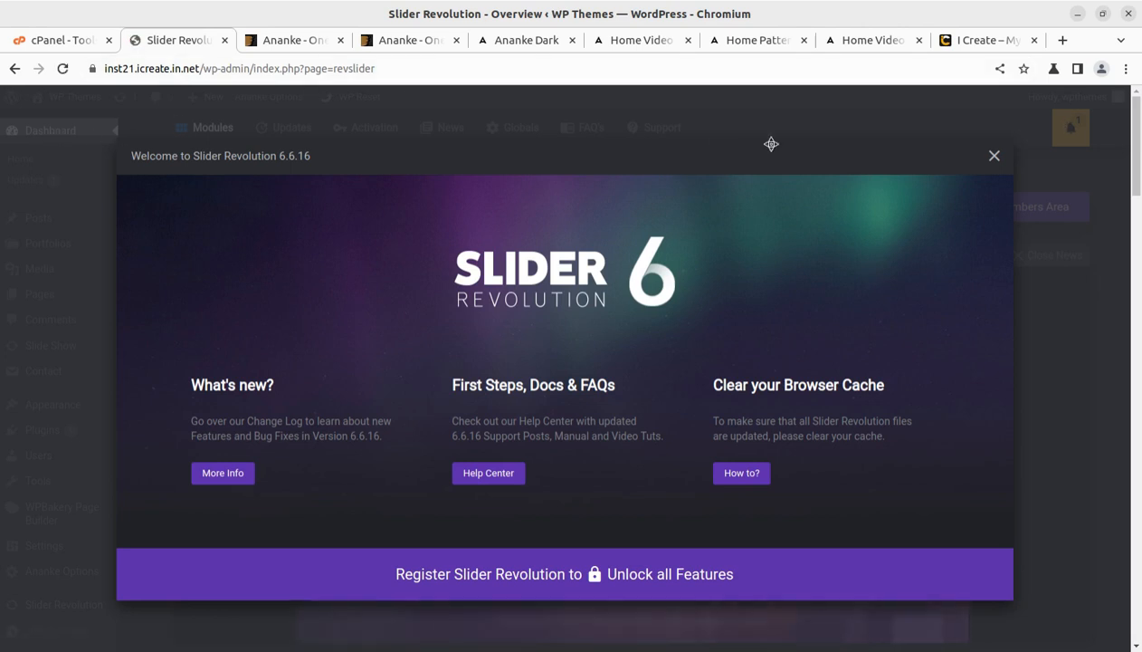
pyautogui.click(993, 157)
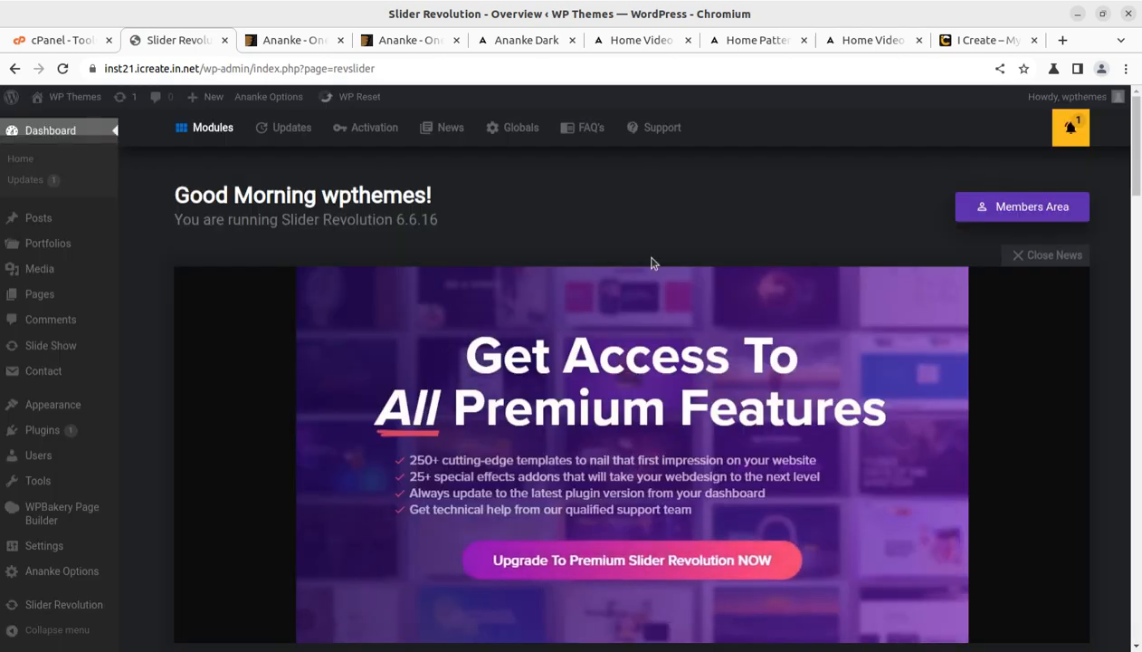
pyautogui.click(50, 135)
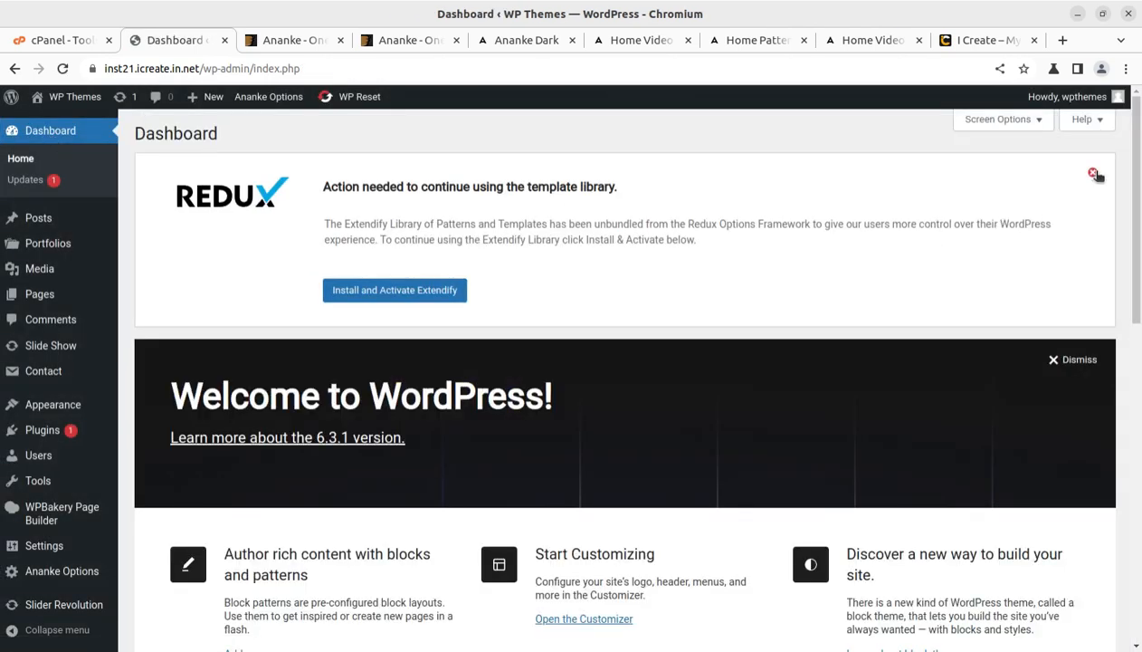
pyautogui.click(1092, 173)
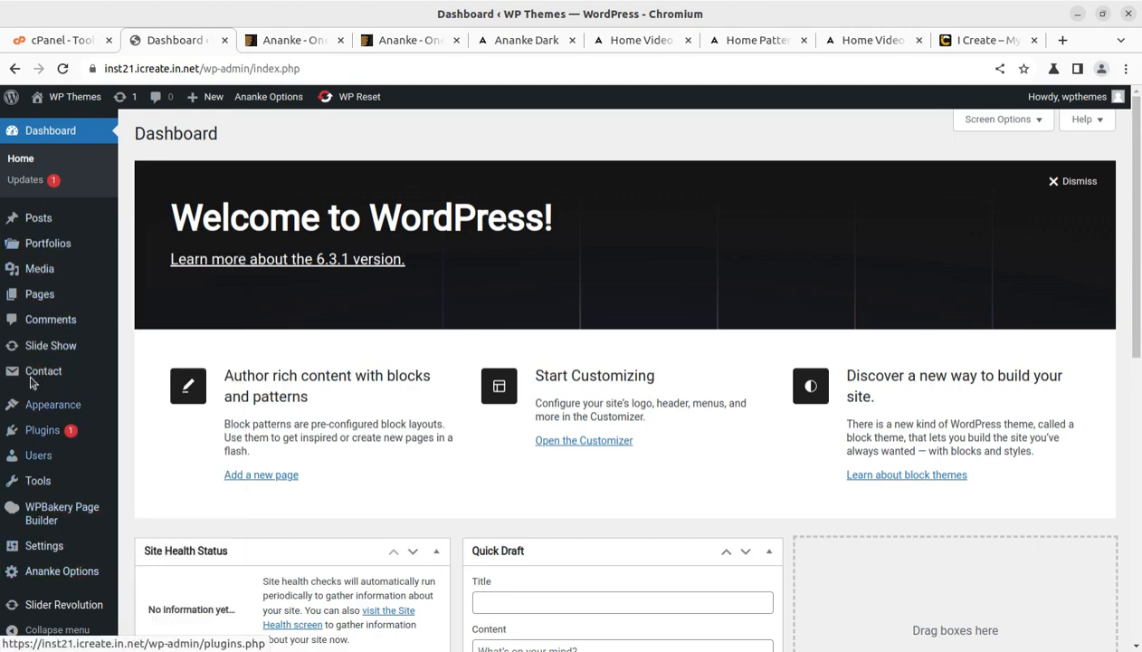
# Step: Open the site's front end in a new browser tab and look through the home page down to the footer
pyautogui.scroll(-1, 50, 407)
pyautogui.moveTo(72, 347)
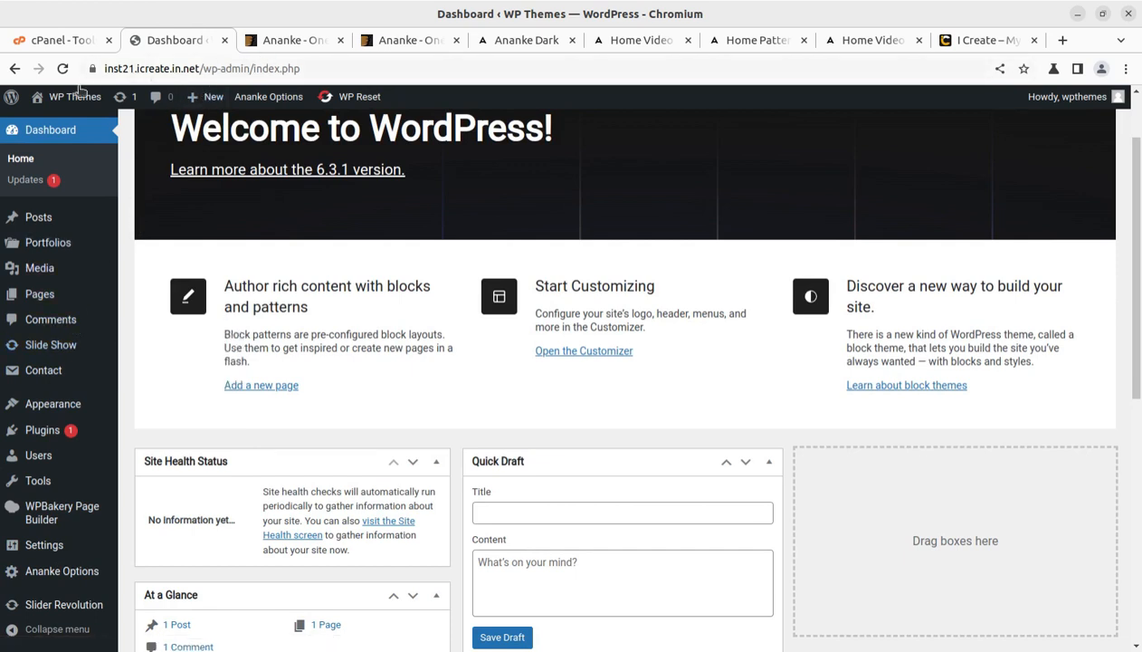
pyautogui.moveTo(57, 98)
pyautogui.middleClick(50, 122)
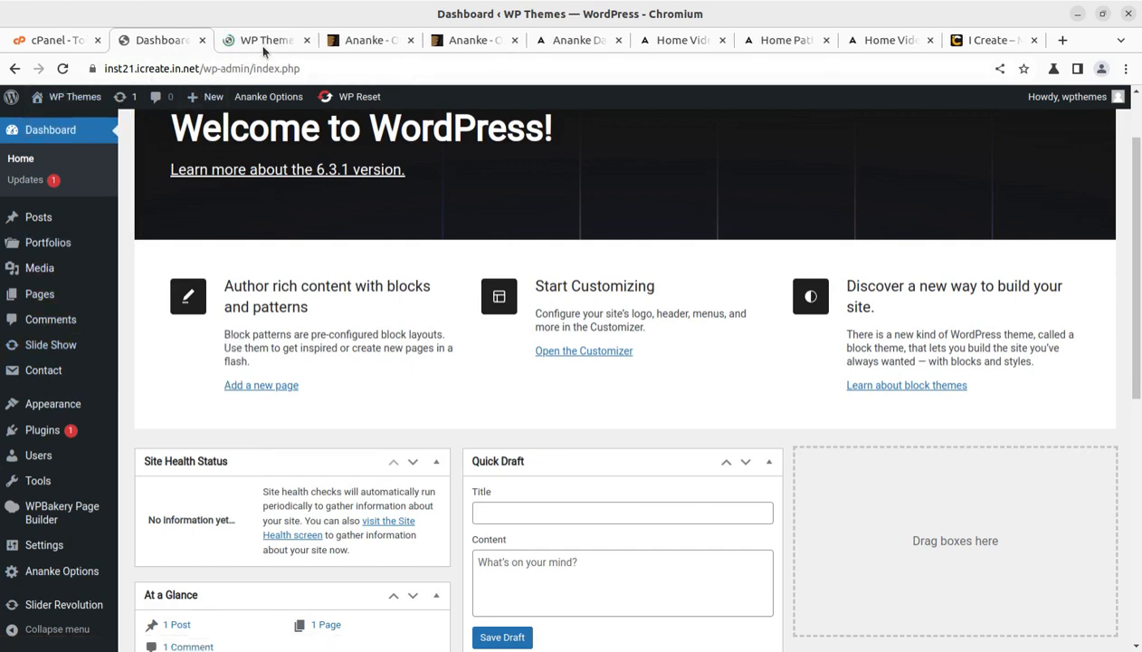
pyautogui.click(266, 40)
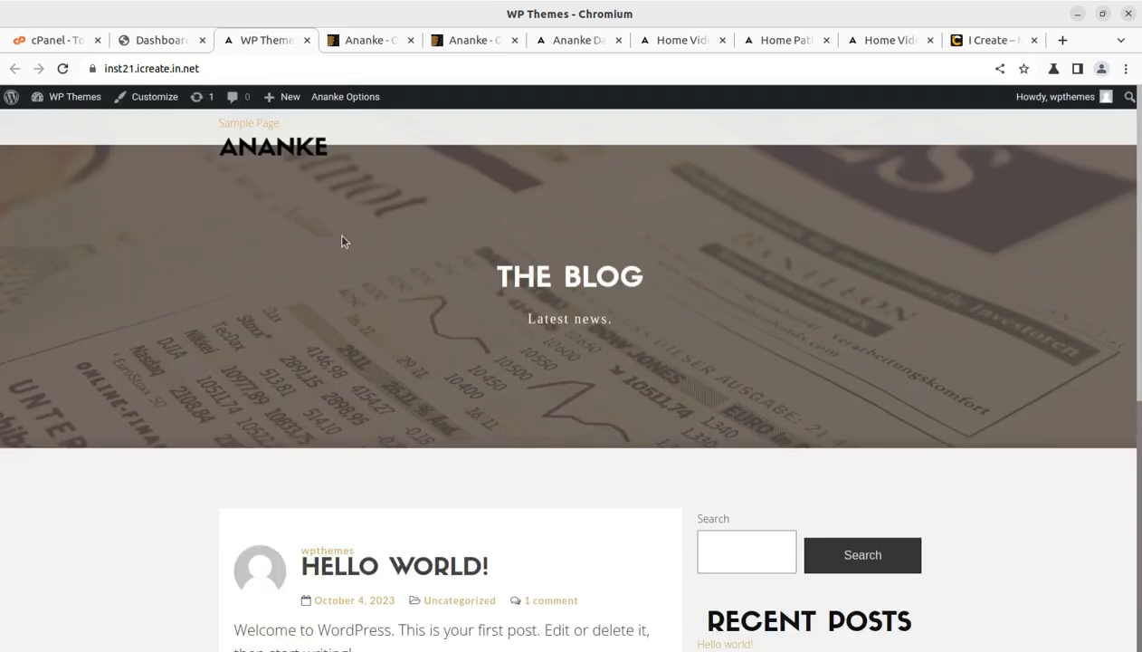
pyautogui.scroll(-5, 341, 241)
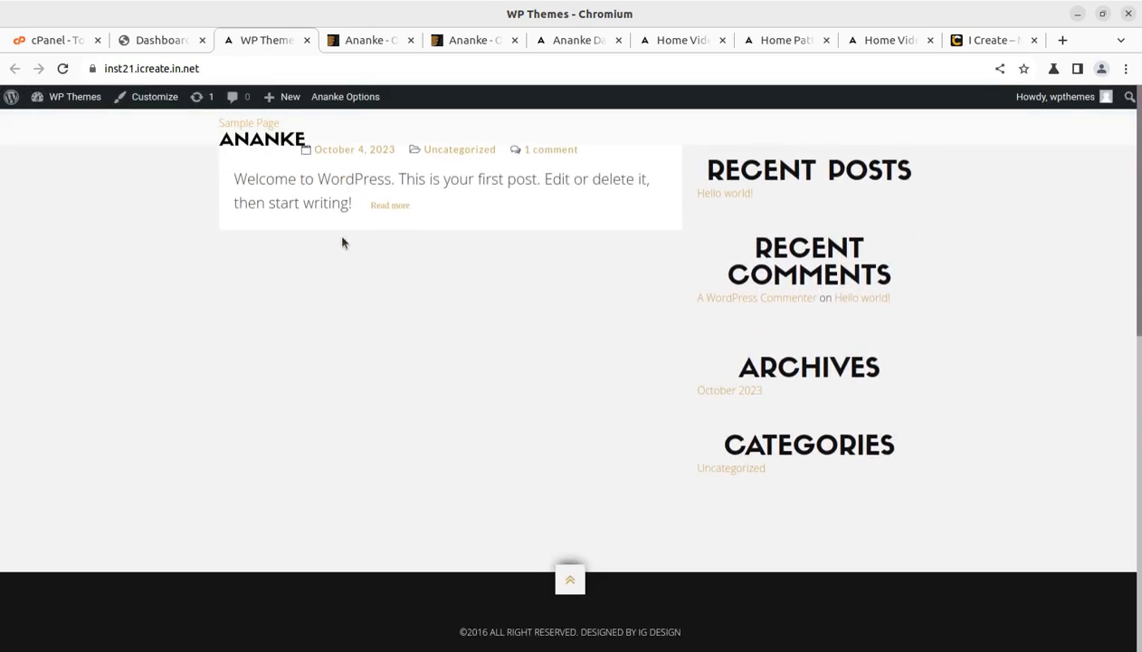
pyautogui.scroll(3, 342, 241)
pyautogui.scroll(2, 341, 240)
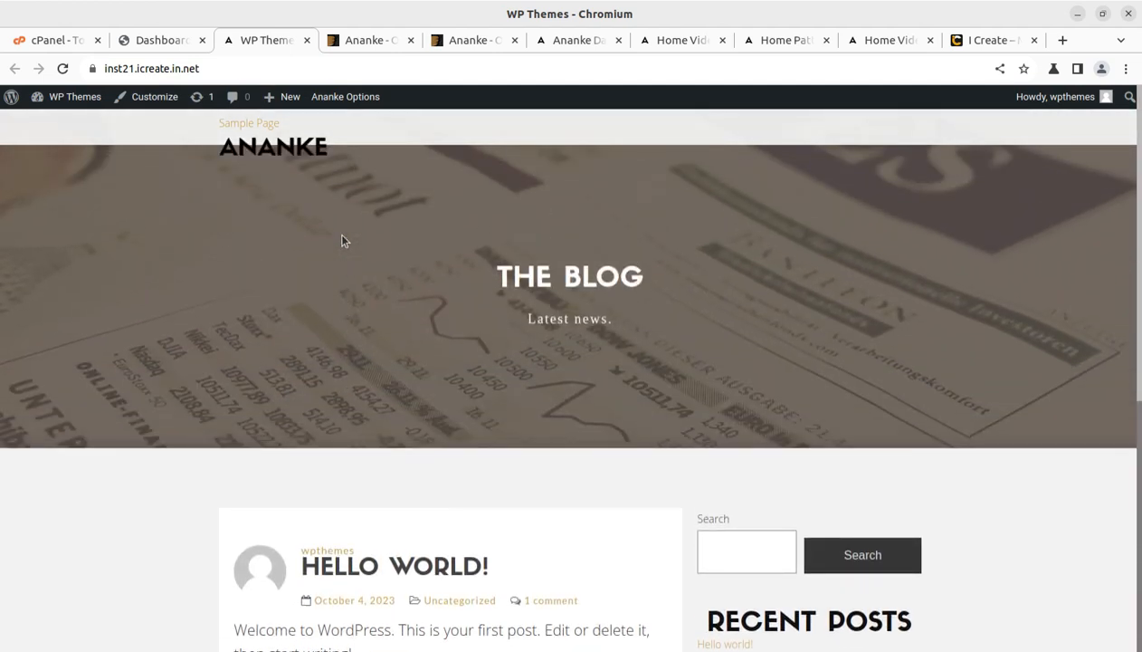
# Step: Compare the site with the Ananke Dark, Home Video and Home Pattern Dark demo pages
pyautogui.click(574, 43)
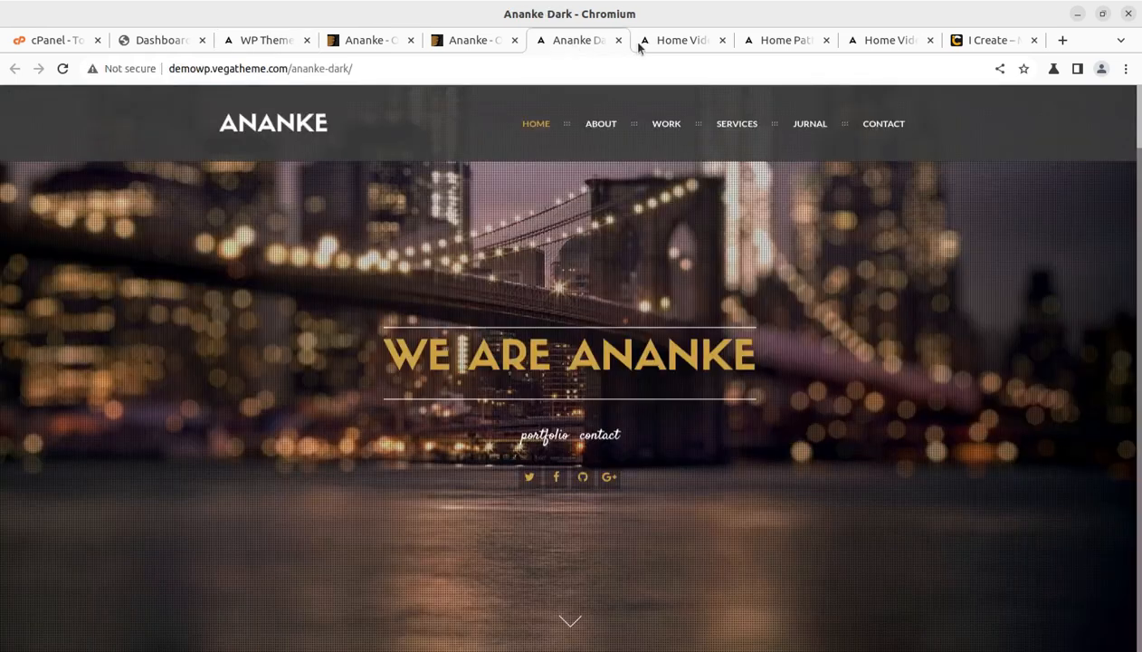
pyautogui.click(670, 42)
pyautogui.click(786, 42)
pyautogui.scroll(4, 768, 129)
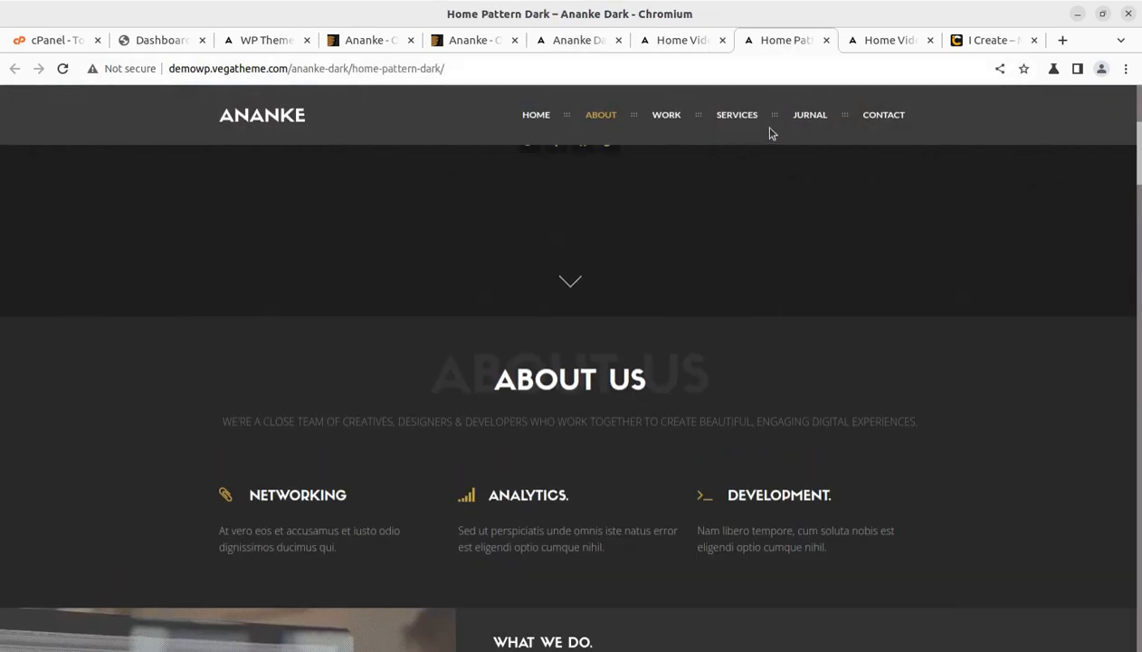
# Step: Return to the WordPress dashboard and open the Ananke theme's Demo Importer
pyautogui.click(268, 40)
pyautogui.click(163, 43)
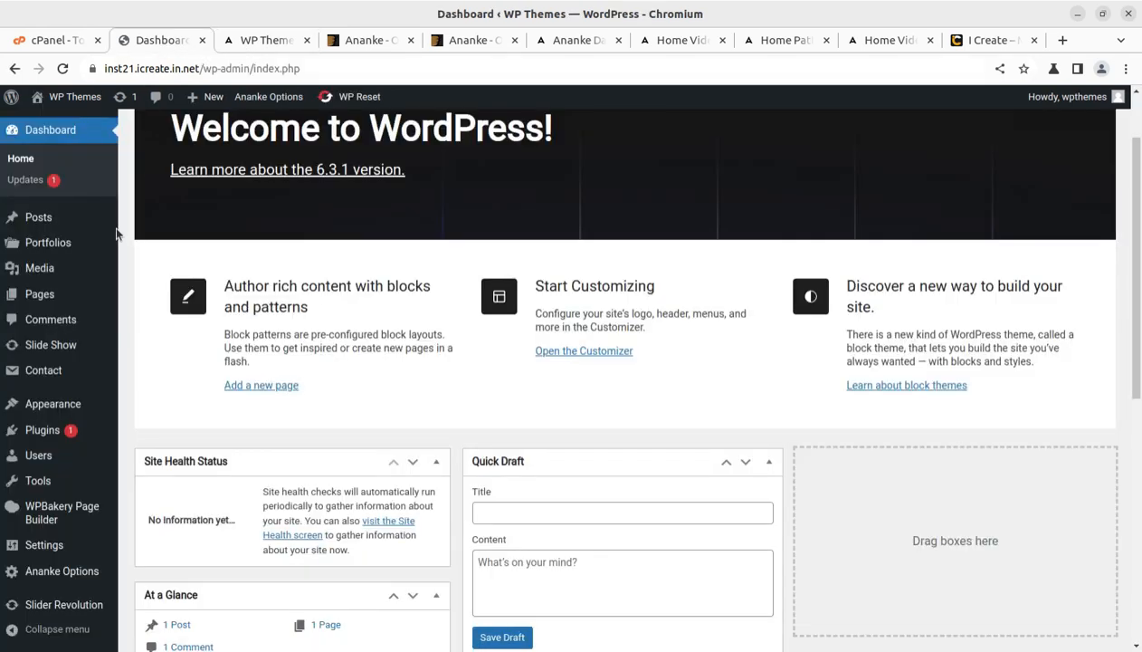
pyautogui.moveTo(56, 407)
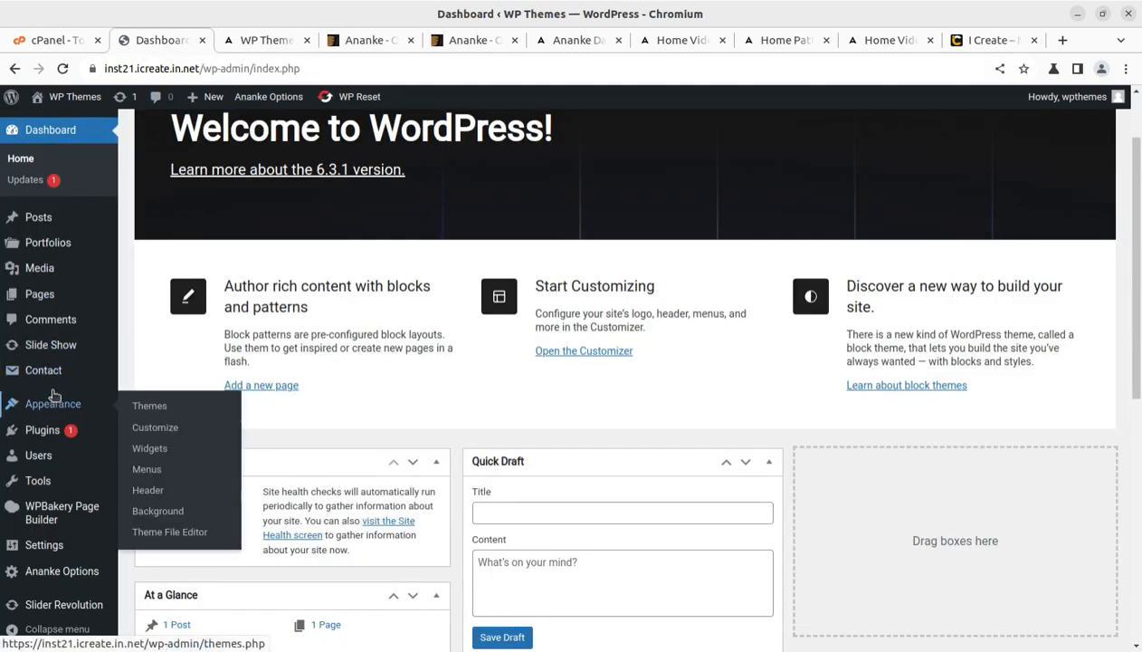
pyautogui.moveTo(47, 579)
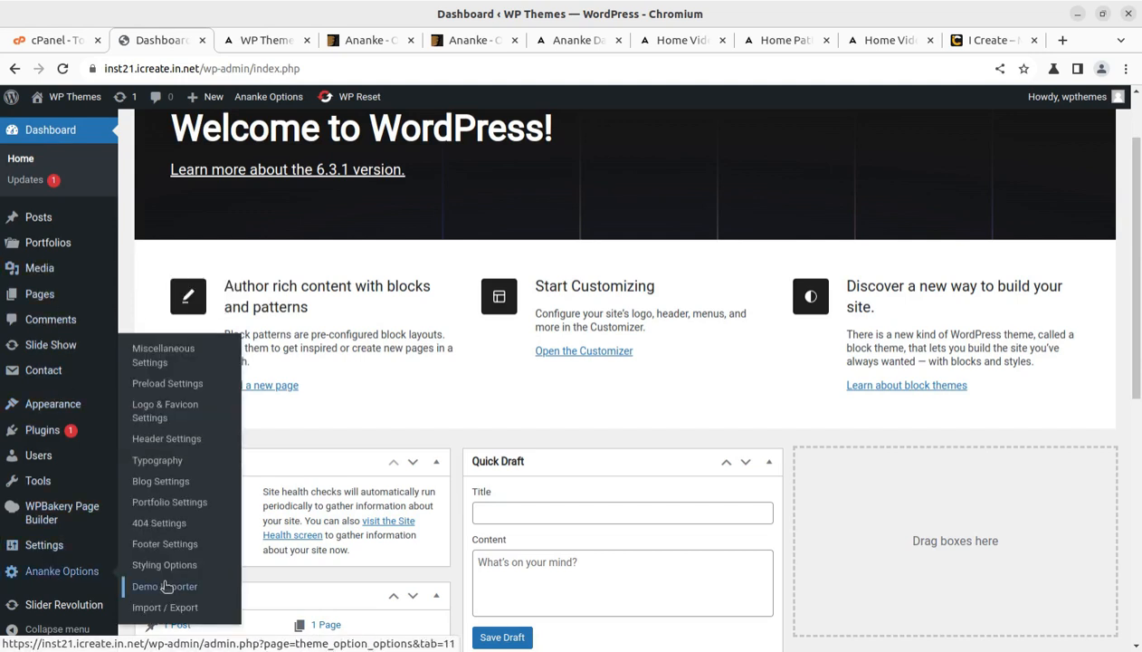
pyautogui.click(166, 588)
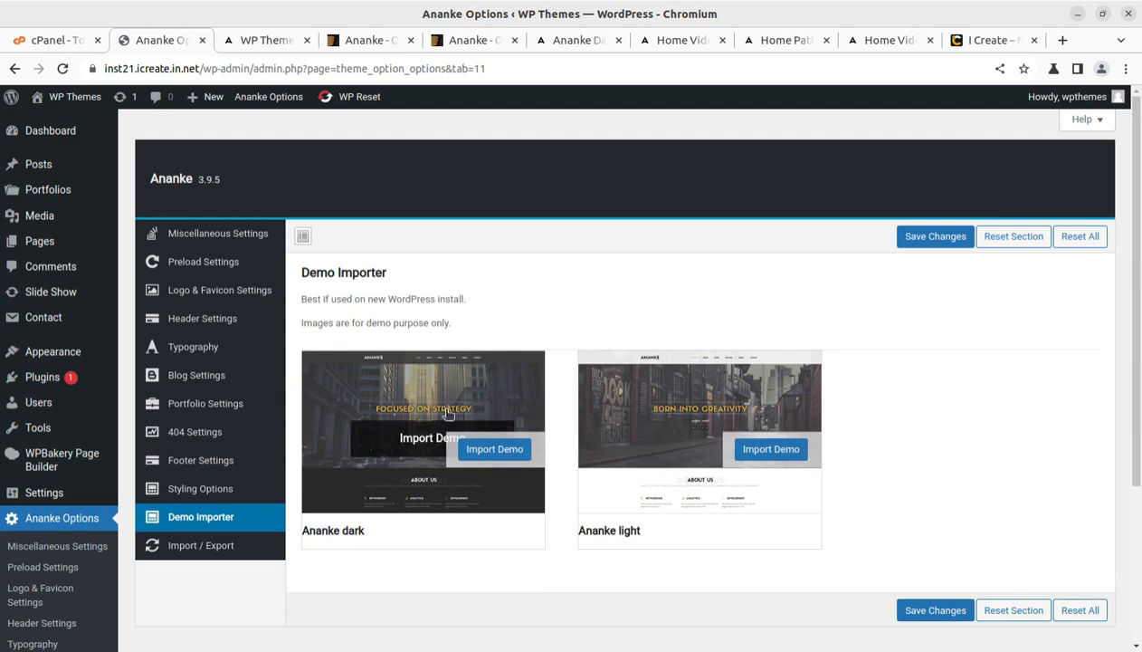
# Step: Import the Ananke dark demo content, confirming the import
pyautogui.scroll(-5, 444, 418)
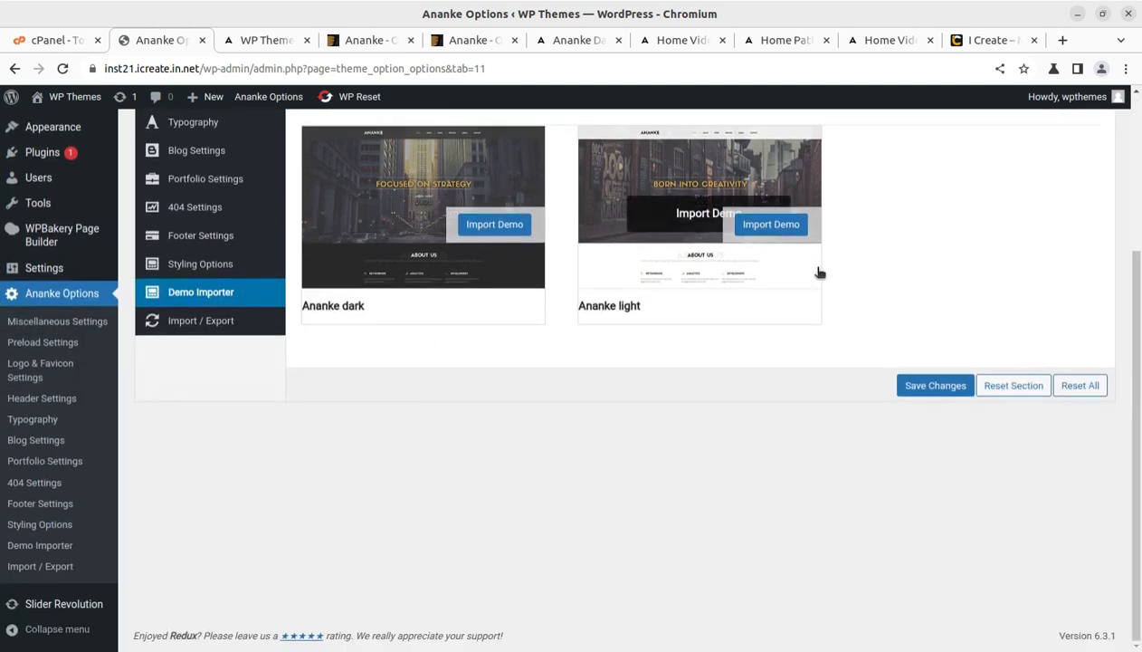
pyautogui.click(480, 231)
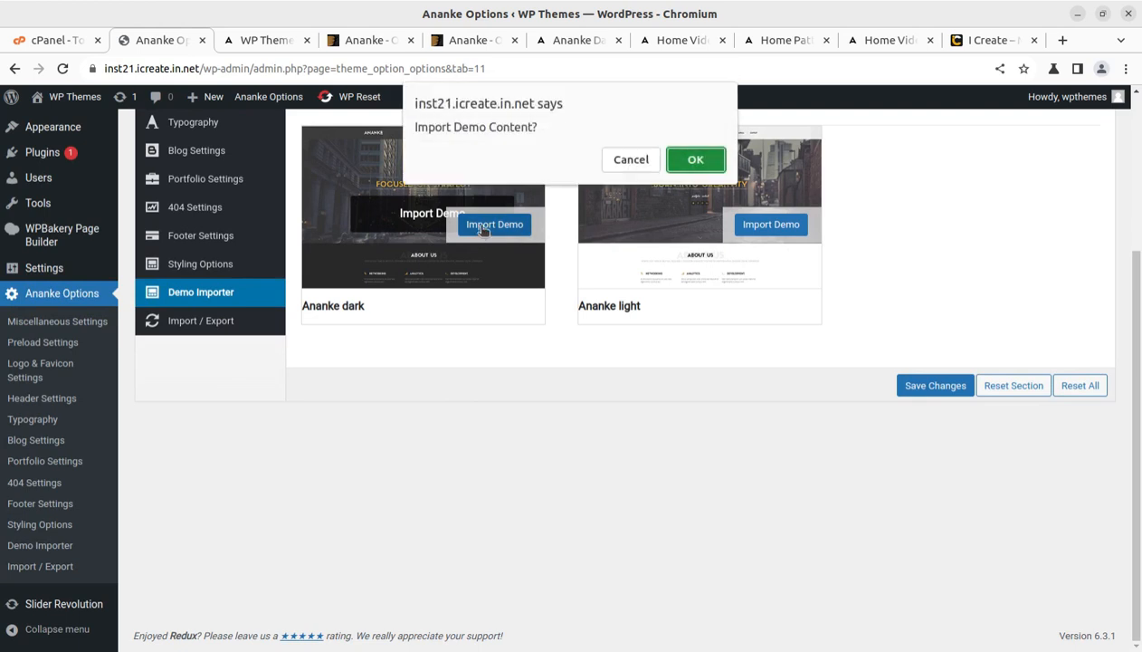
pyautogui.click(695, 160)
pyautogui.scroll(3, 484, 479)
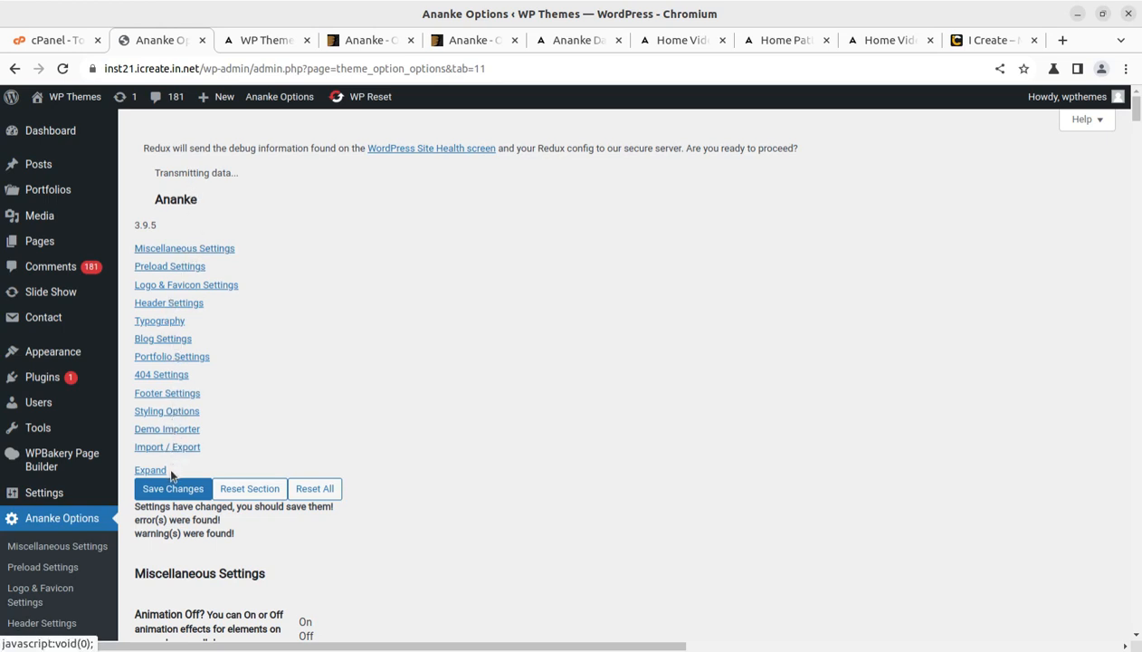
pyautogui.scroll(-3, 173, 475)
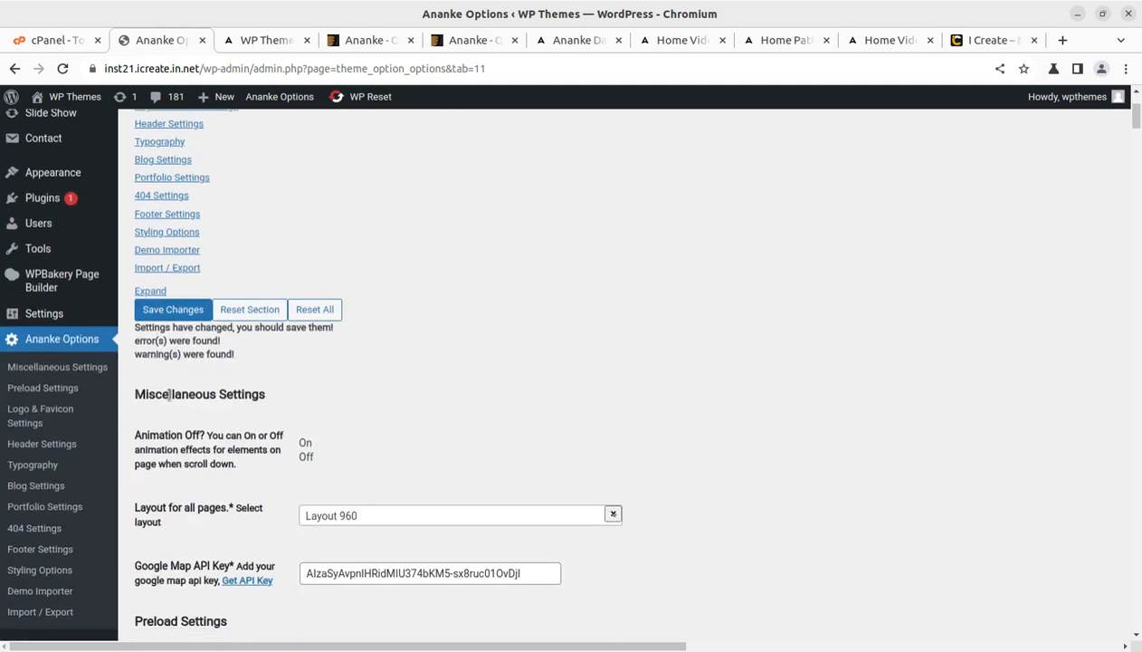
pyautogui.scroll(3, 181, 341)
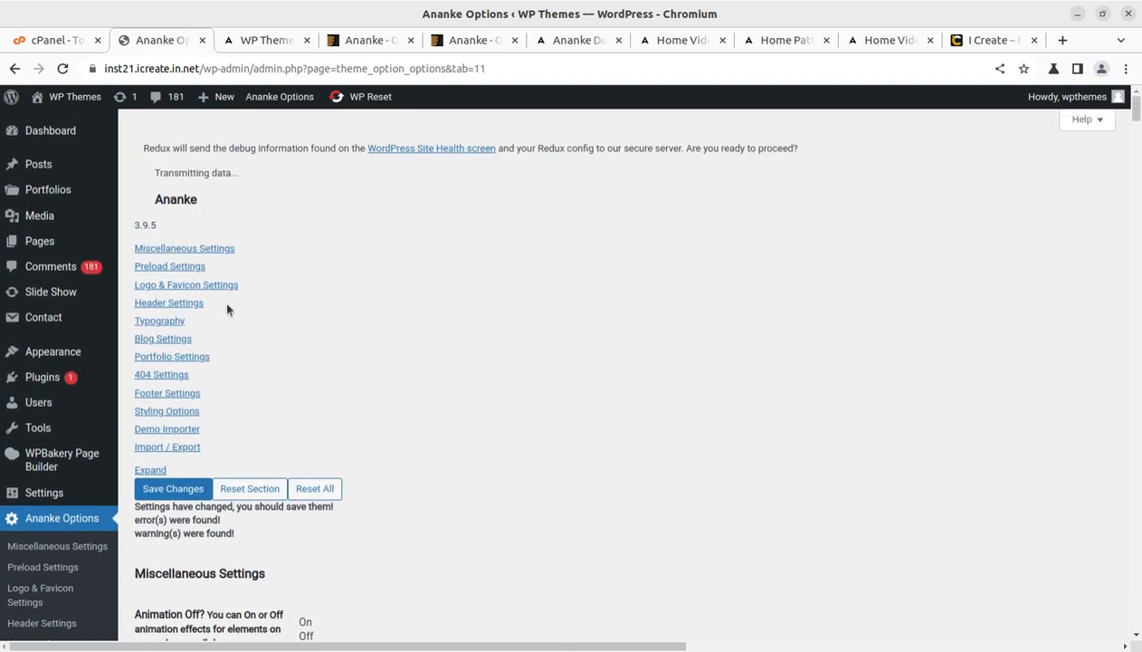
pyautogui.moveTo(179, 172); pyautogui.dragTo(235, 173)
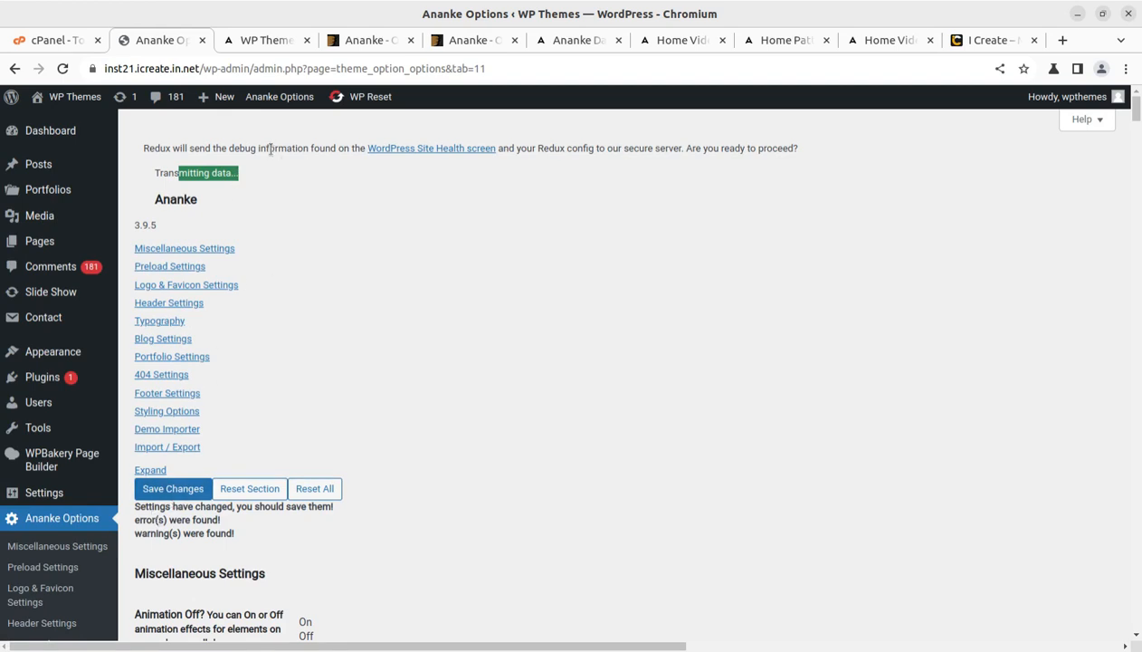
# Step: Reload the site's front end and look through the home page from the hero slider to the portfolio grid
pyautogui.click(249, 40)
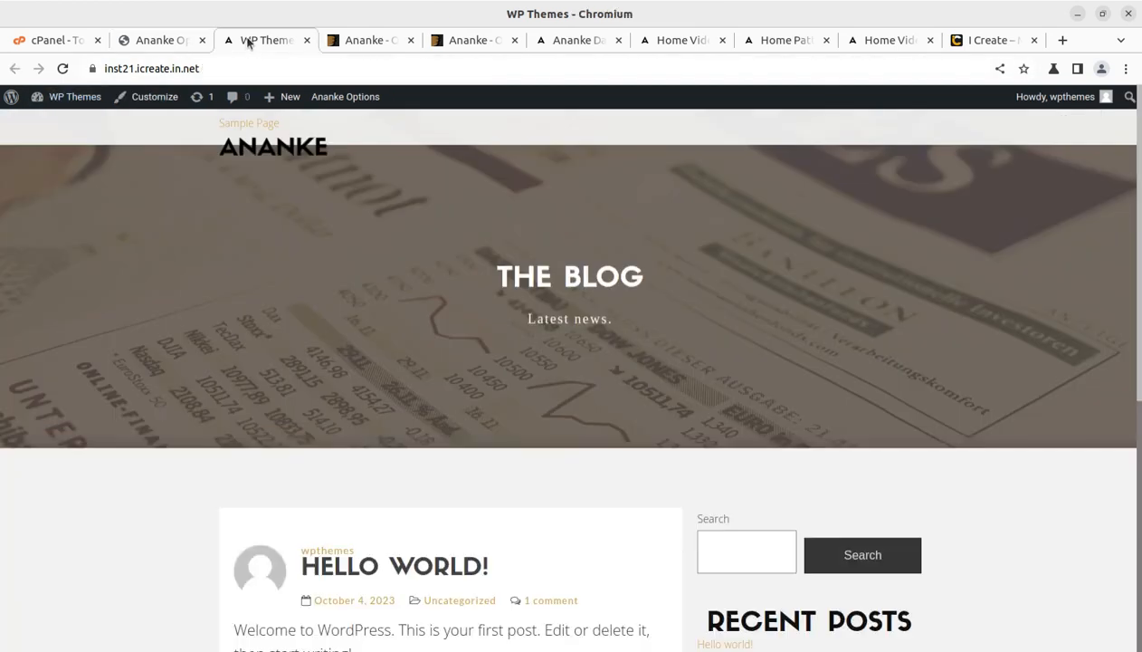
pyautogui.click(63, 68)
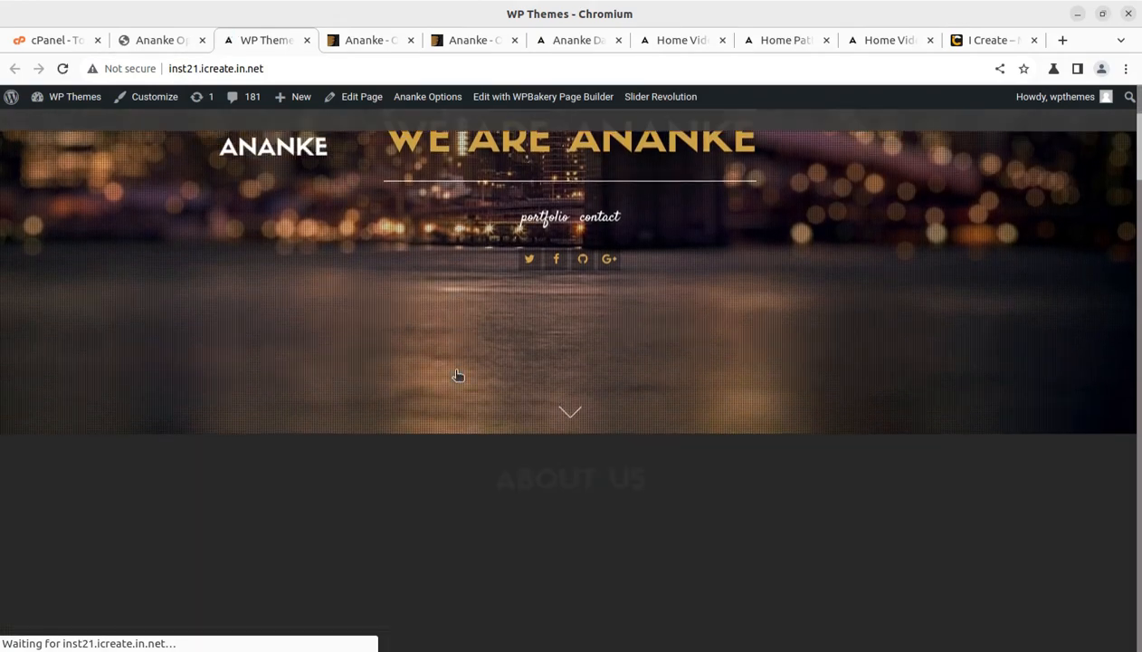
pyautogui.scroll(-15, 831, 275)
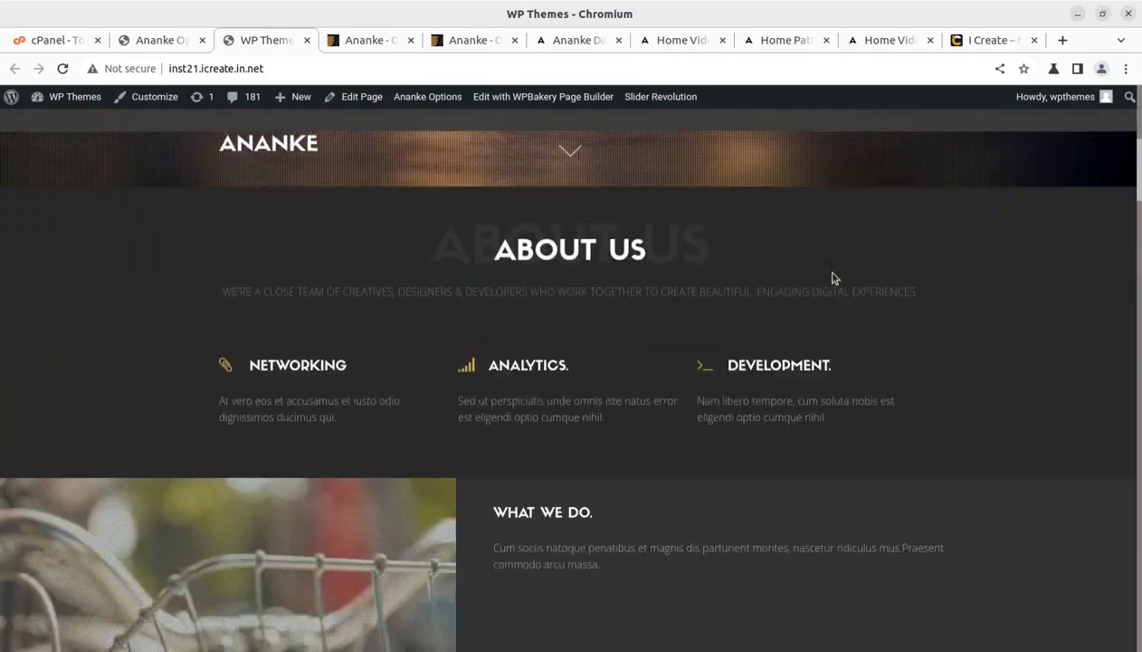
pyautogui.scroll(-8, 835, 277)
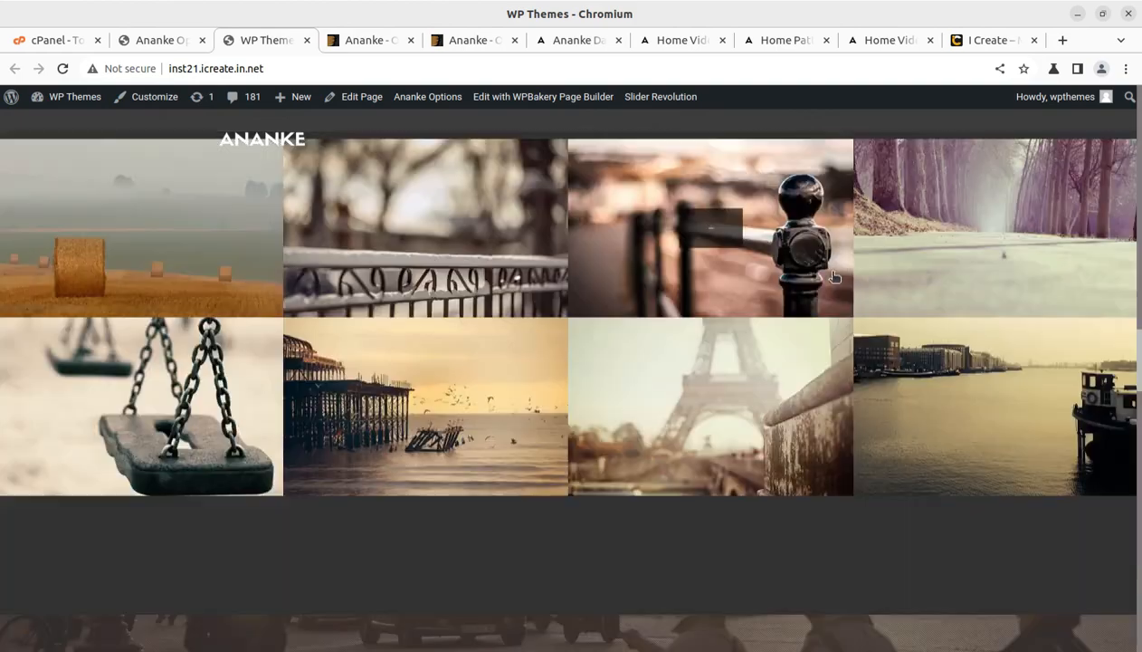
pyautogui.scroll(5, 257, 235)
pyautogui.scroll(15, 437, 308)
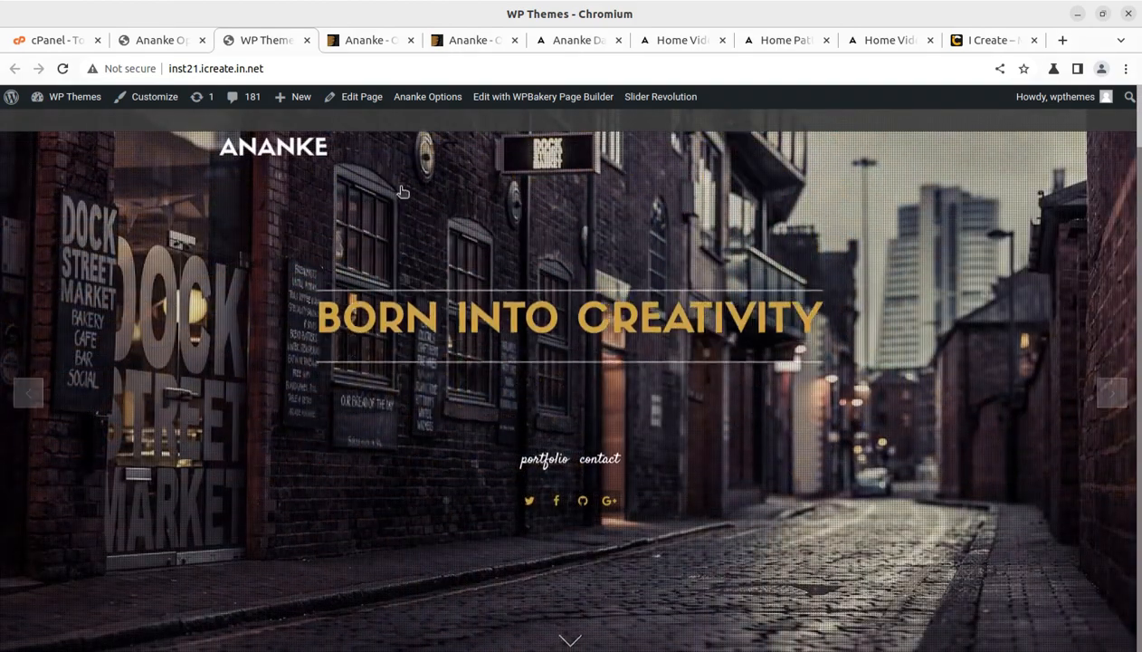
# Step: Go back to the Ananke Options page and save the changes
pyautogui.click(161, 41)
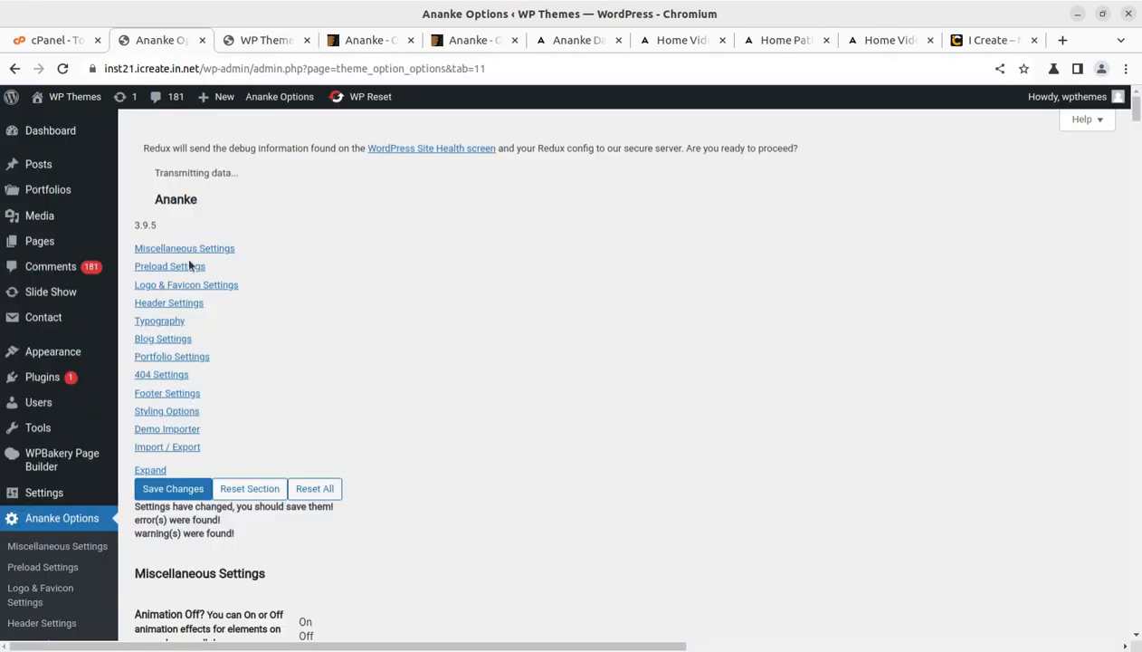
pyautogui.click(172, 494)
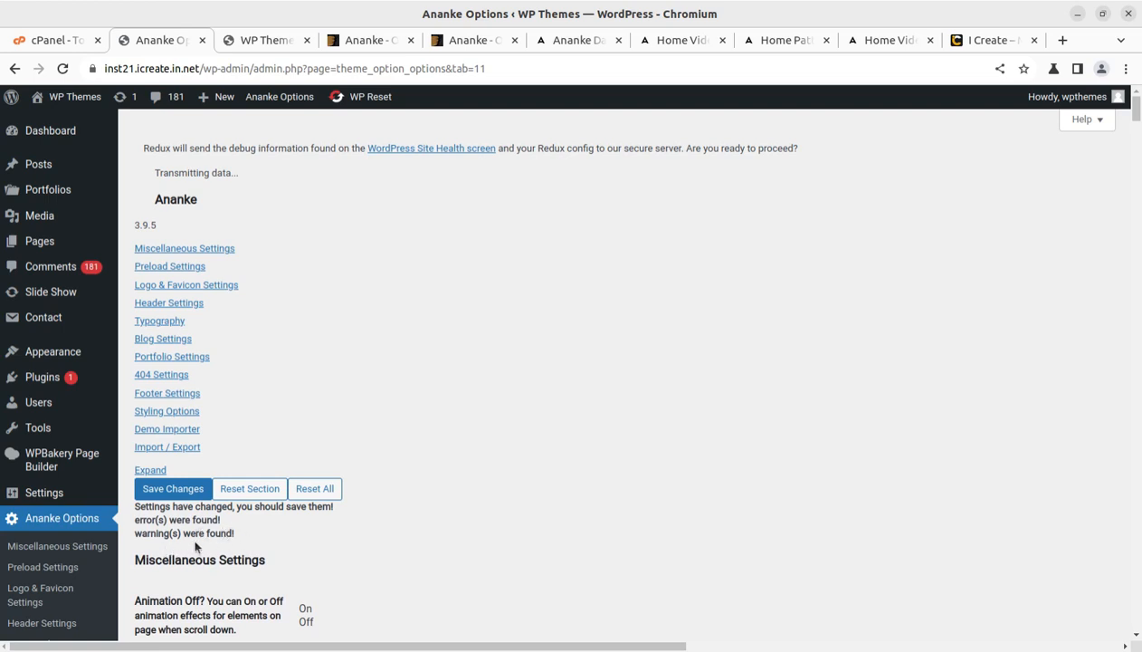
# Step: Look through the theme options from Miscellaneous Settings through the preload, logo, favicon and header settings to Typography
pyautogui.scroll(-5, 231, 493)
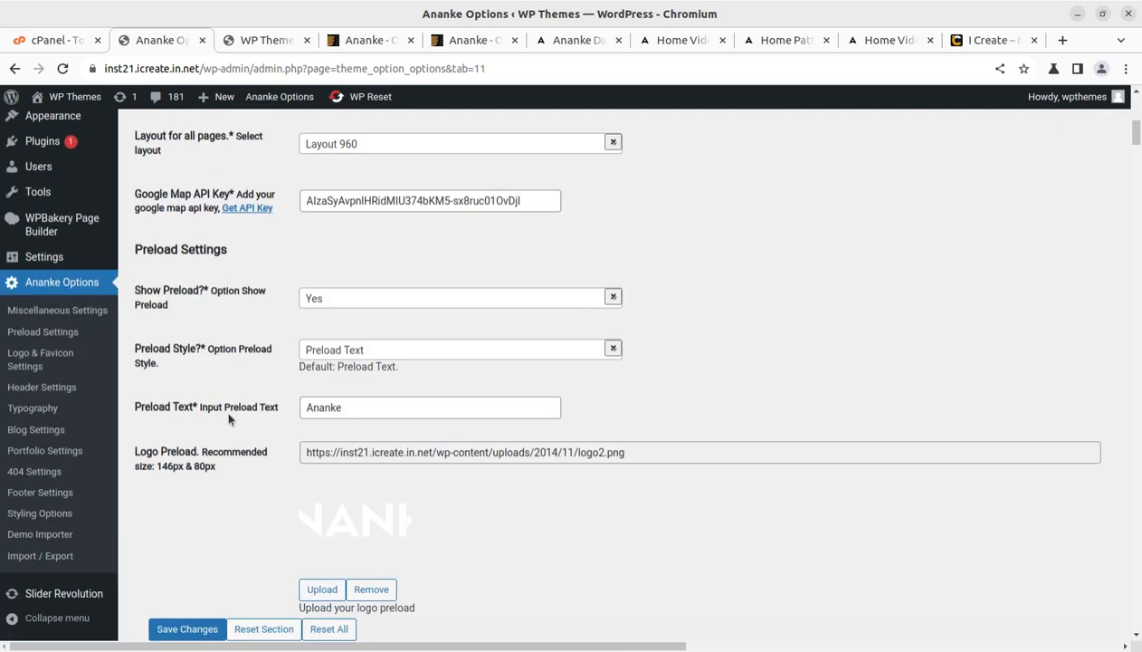
pyautogui.scroll(-4, 426, 512)
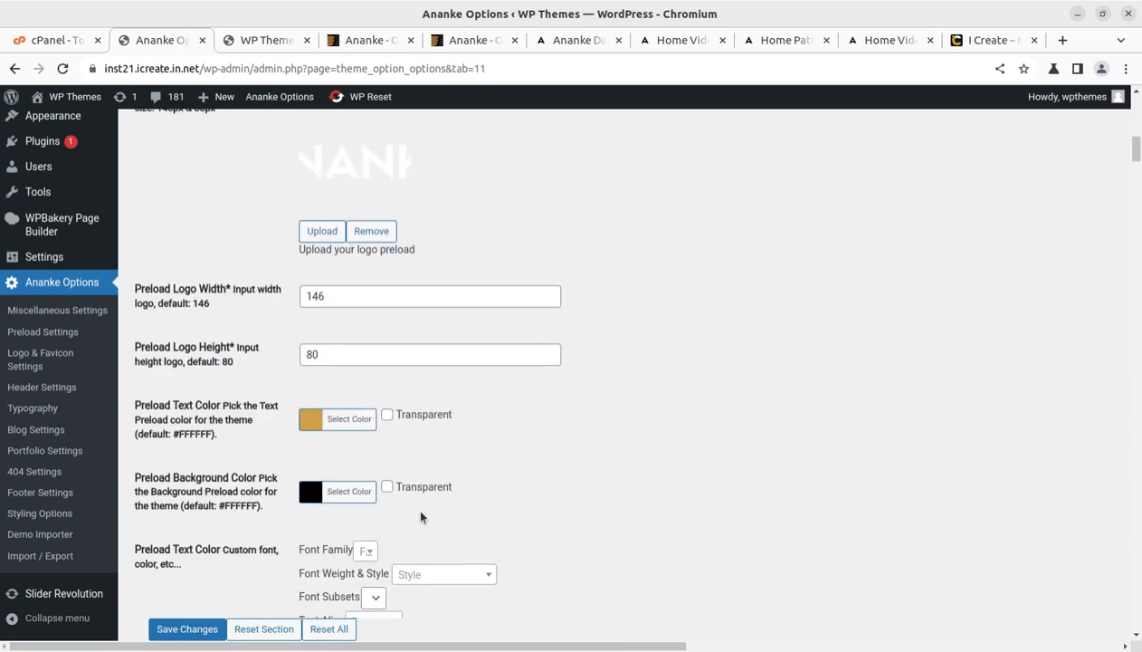
pyautogui.scroll(-5, 321, 469)
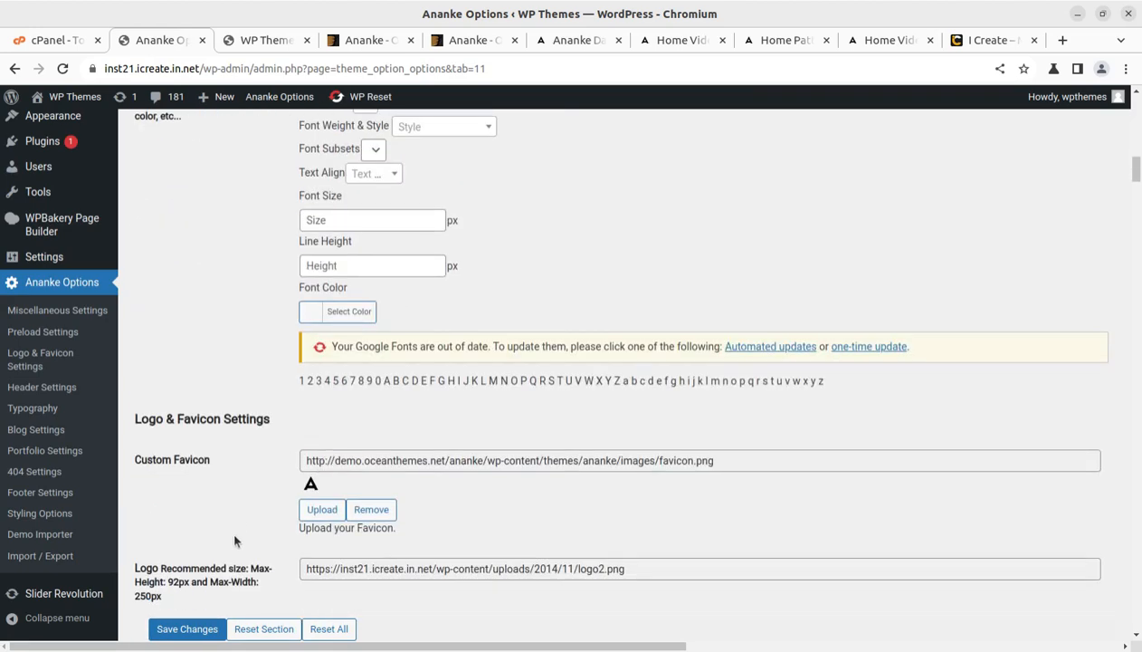
pyautogui.scroll(-2, 233, 541)
pyautogui.scroll(-8, 247, 474)
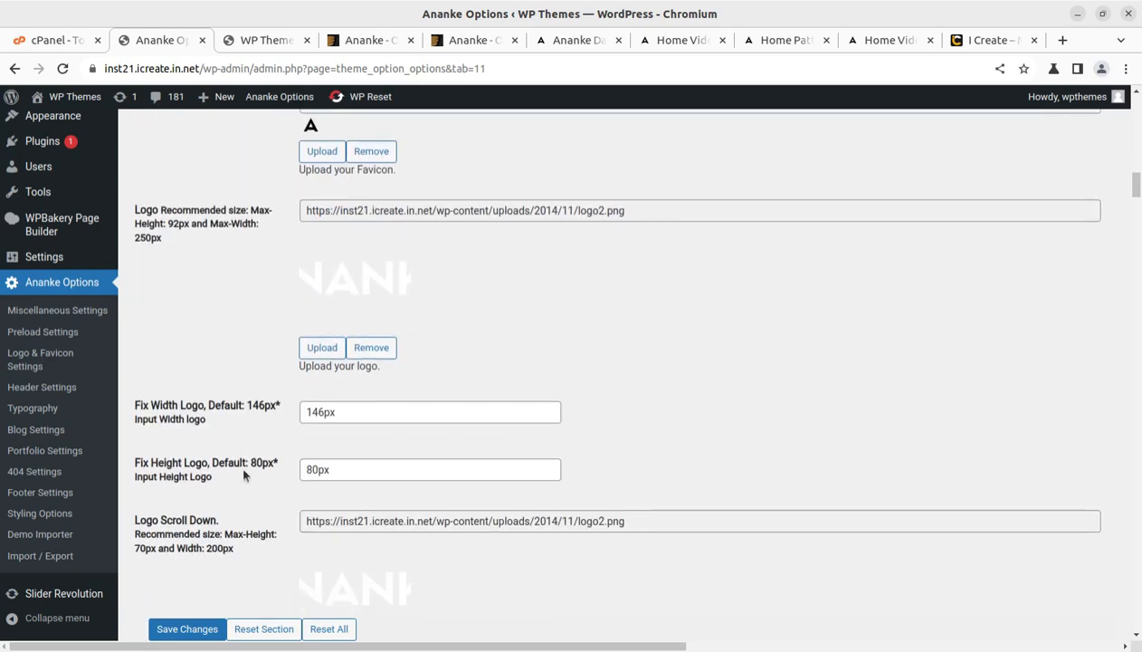
pyautogui.scroll(-2, 242, 476)
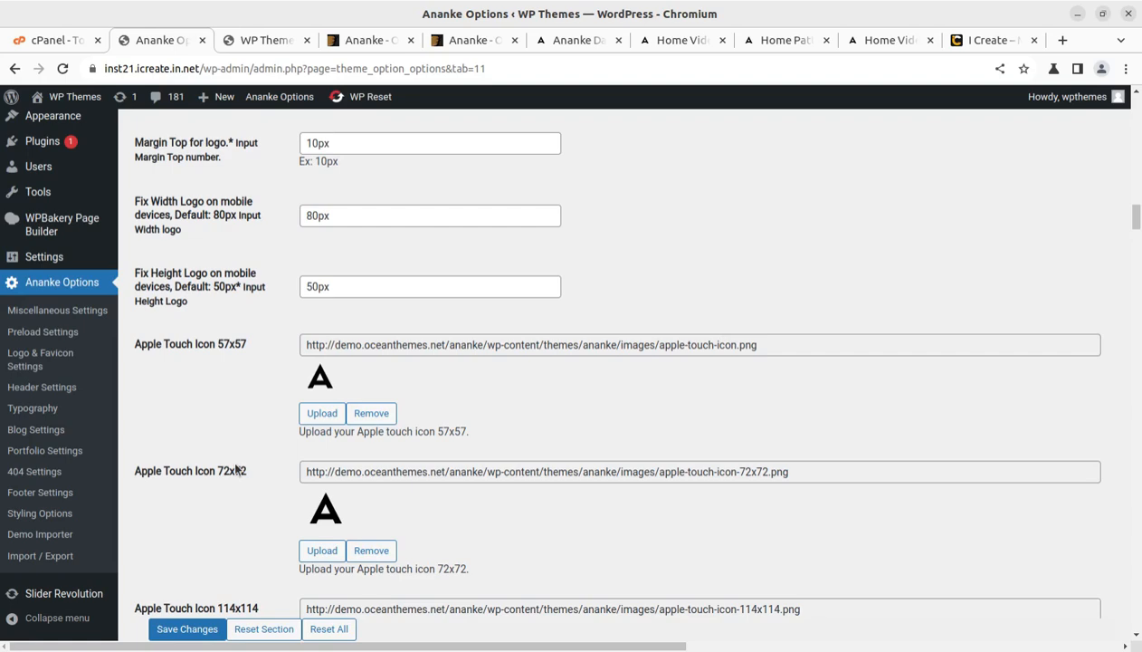
pyautogui.scroll(-7, 254, 464)
pyautogui.scroll(-6, 274, 455)
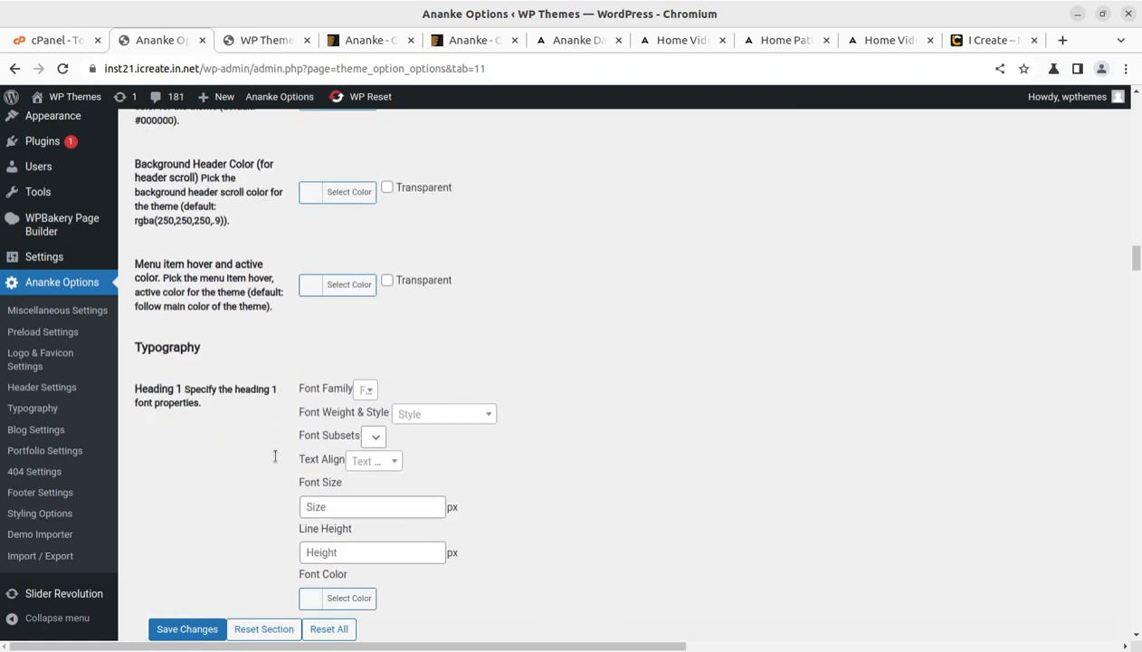
pyautogui.scroll(6, 275, 459)
pyautogui.scroll(6, 276, 462)
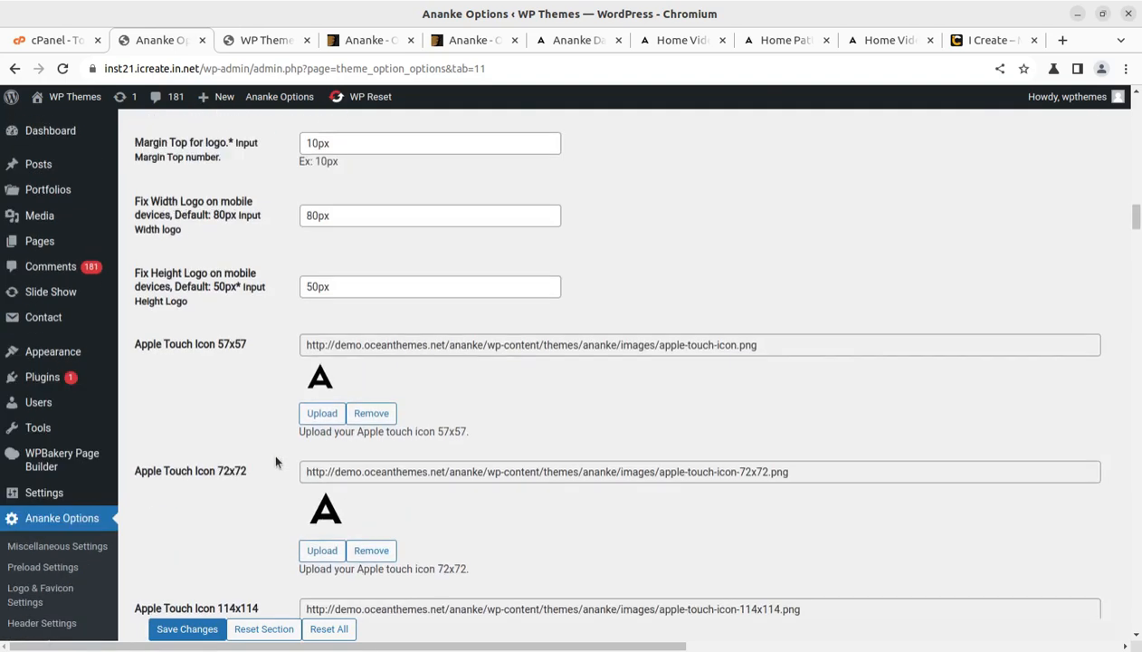
pyautogui.scroll(-3, 151, 499)
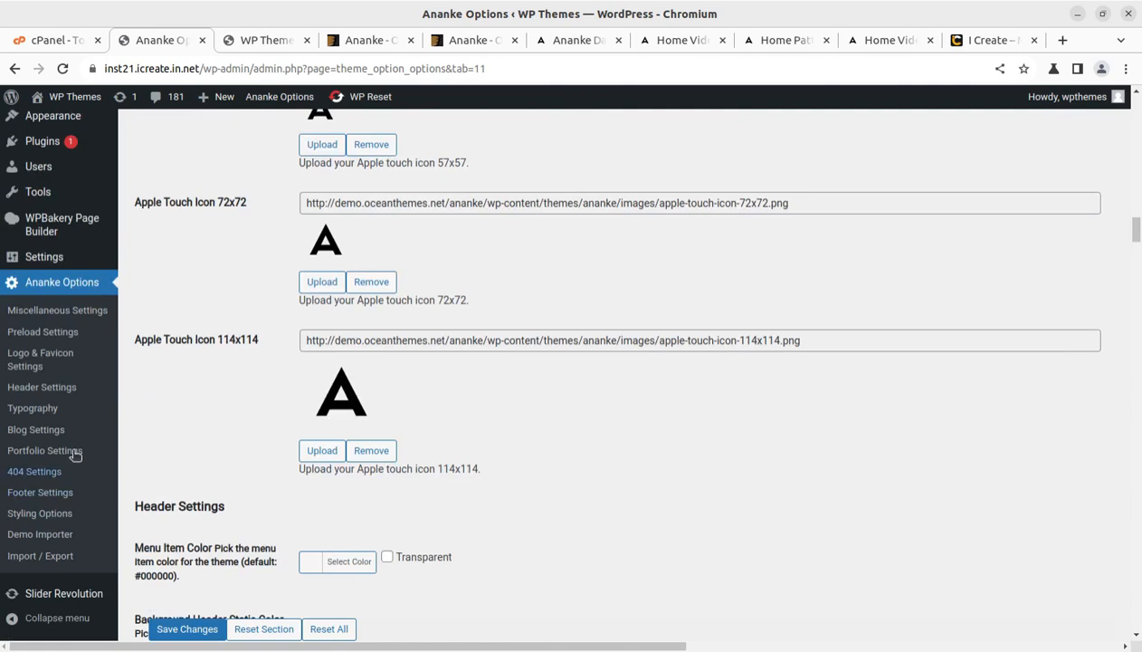
# Step: Reopen Ananke Options at Miscellaneous Settings and review the settings sections one by one through to the Demo Importer
pyautogui.click(56, 313)
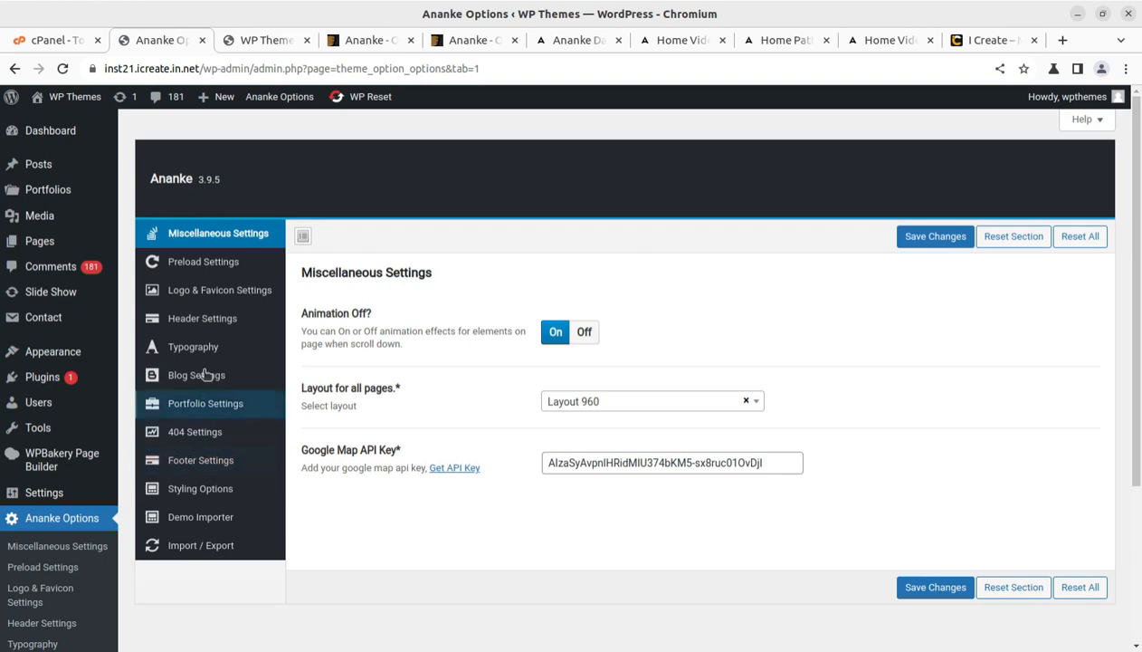
pyautogui.click(195, 264)
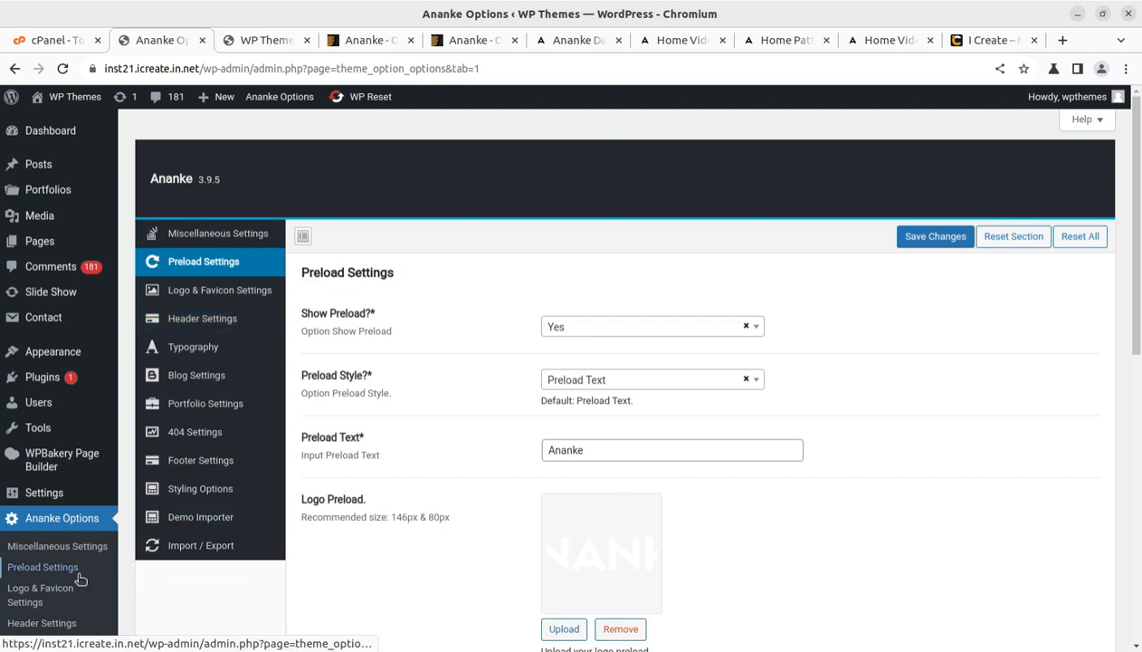
pyautogui.click(200, 294)
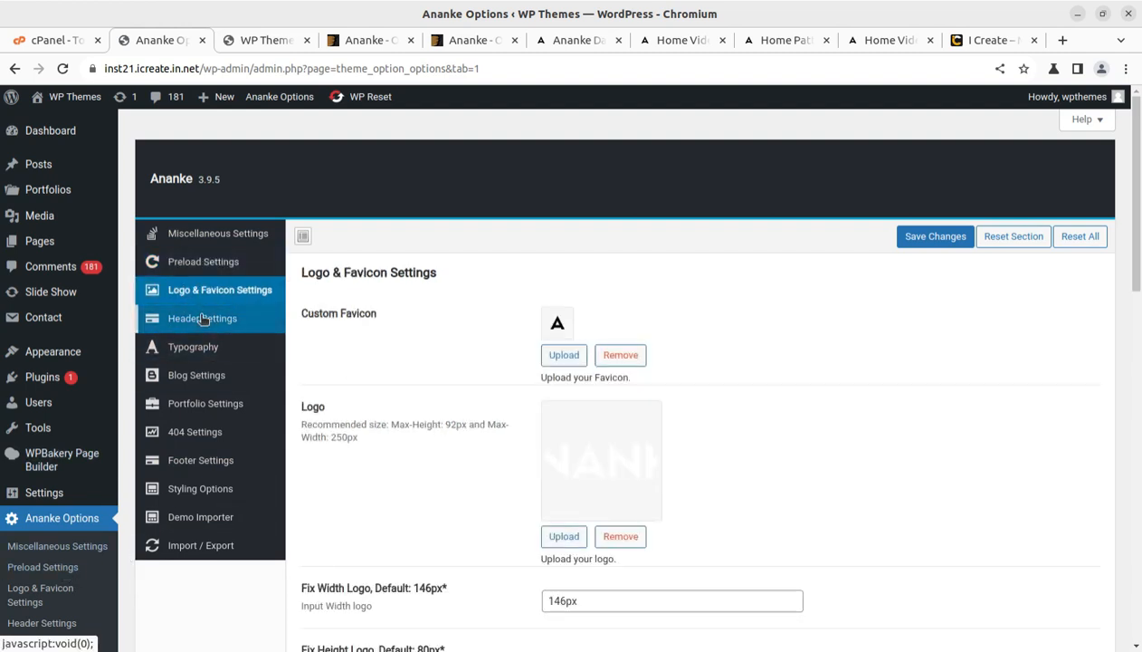
pyautogui.click(203, 318)
pyautogui.click(202, 349)
pyautogui.click(200, 384)
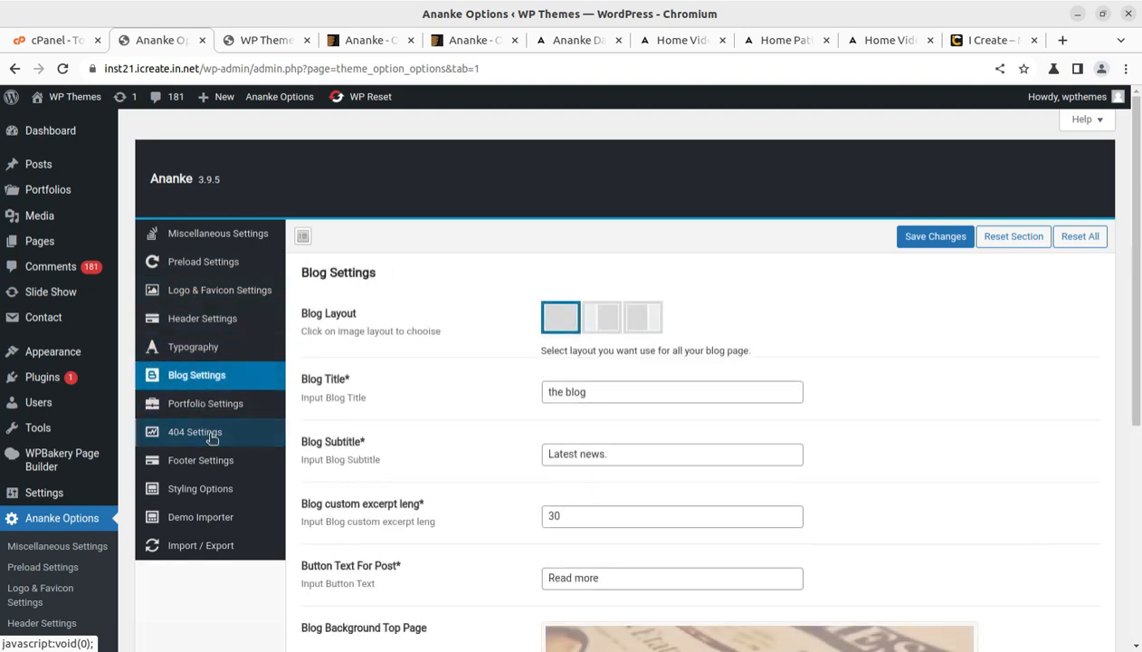
pyautogui.click(207, 464)
pyautogui.click(203, 491)
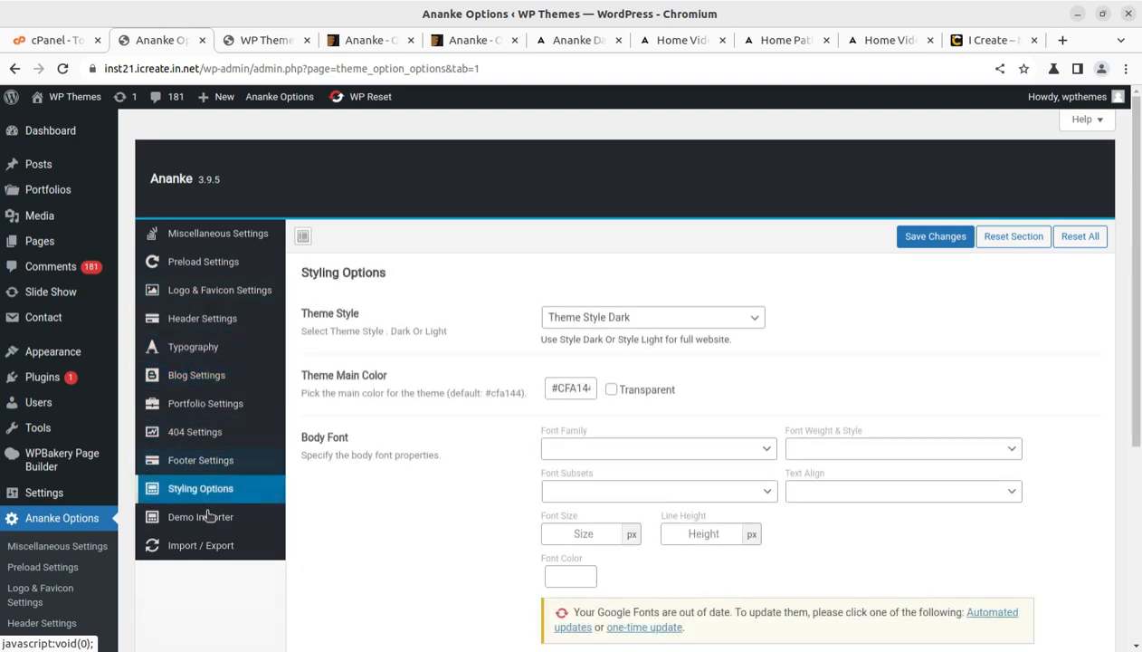
pyautogui.click(207, 517)
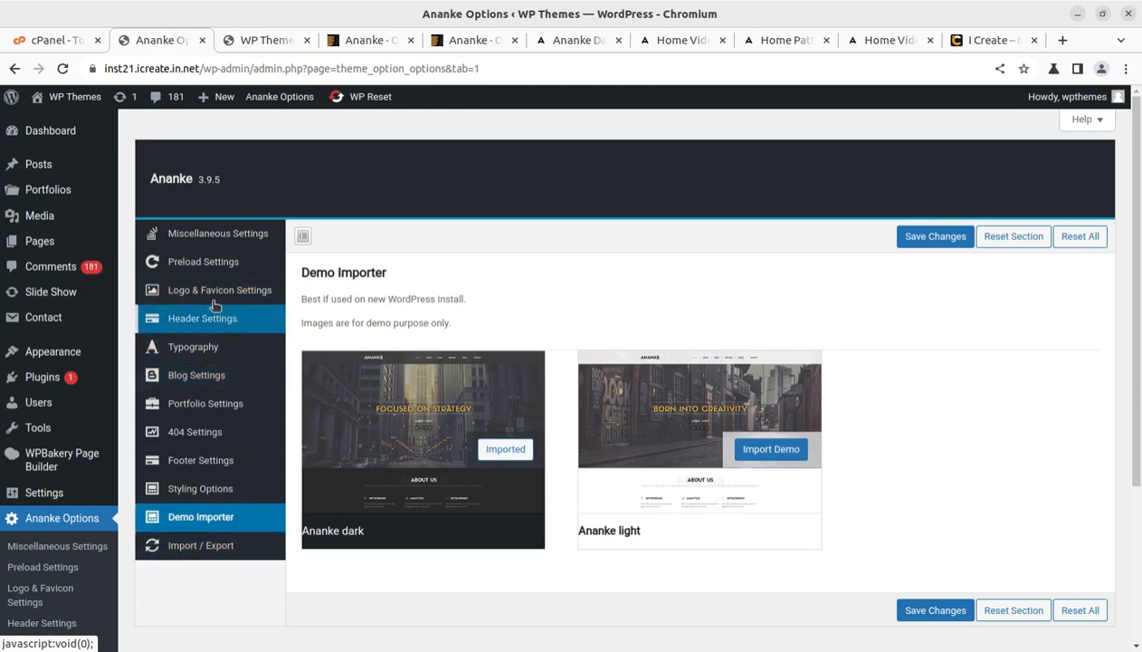
pyautogui.scroll(-3, 163, 362)
pyautogui.scroll(-1, 37, 523)
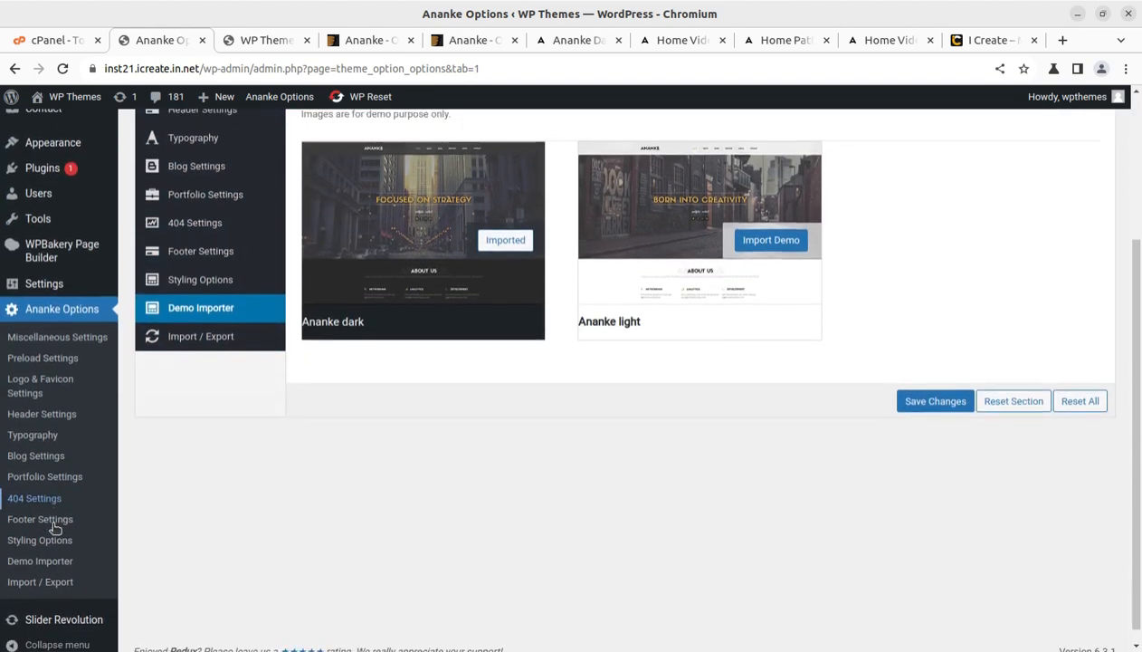
pyautogui.scroll(5, 54, 544)
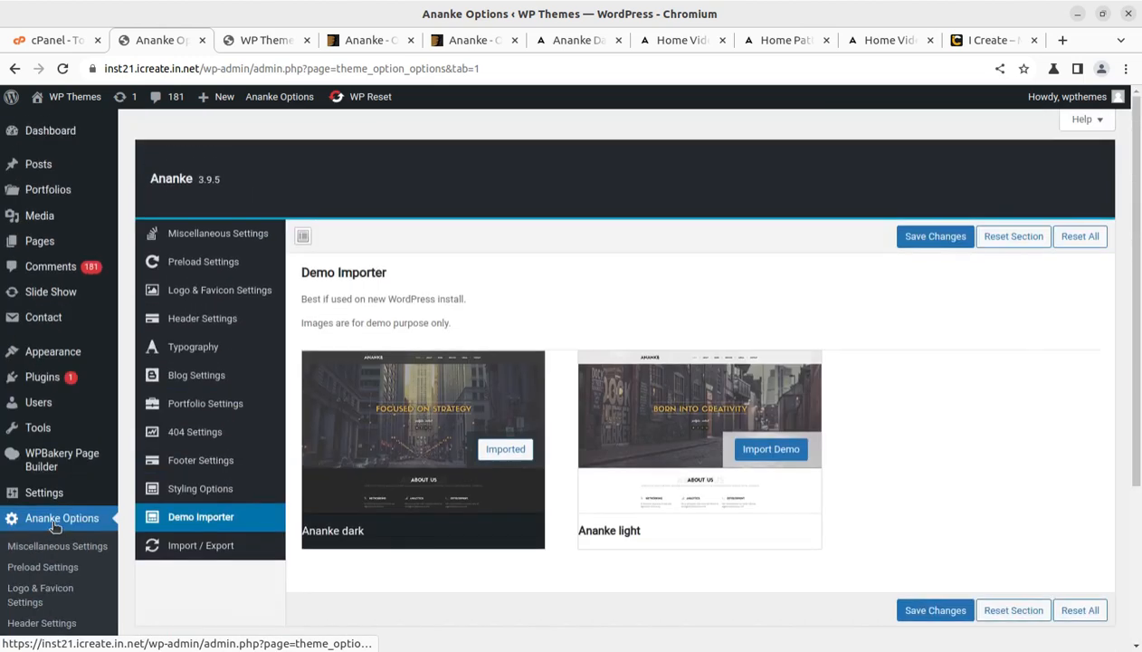
# Step: Open the menu editor in the other tab, add the New Elements and Home Pattern Dark pages to Menu Pages, and save
pyautogui.click(253, 41)
pyautogui.click(62, 70)
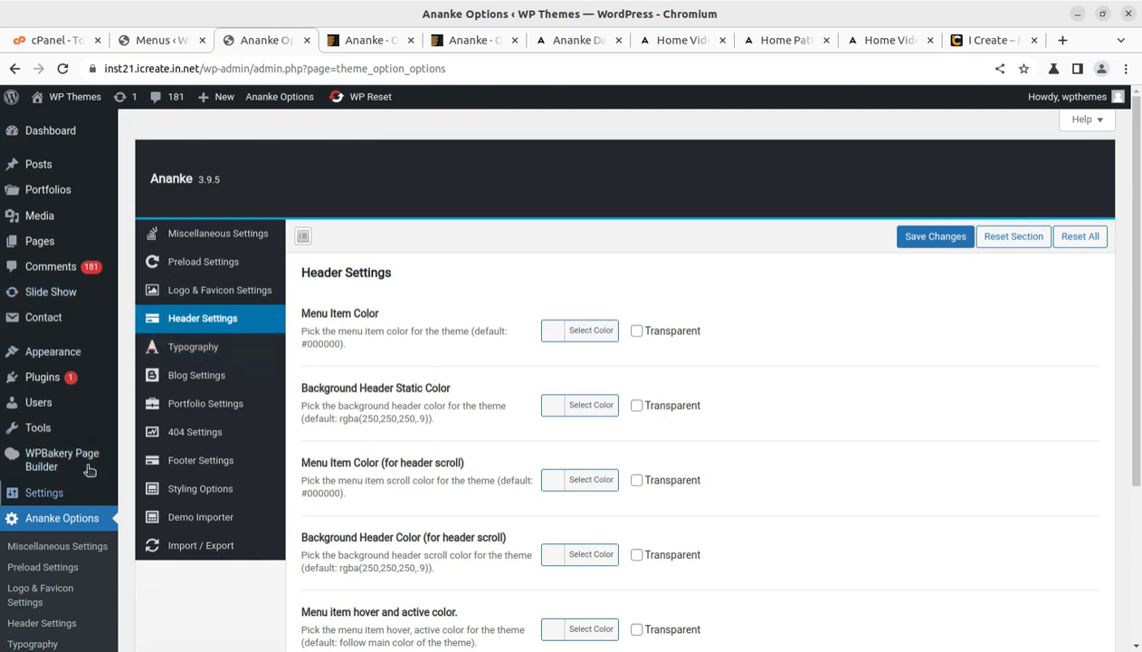
pyautogui.moveTo(47, 415)
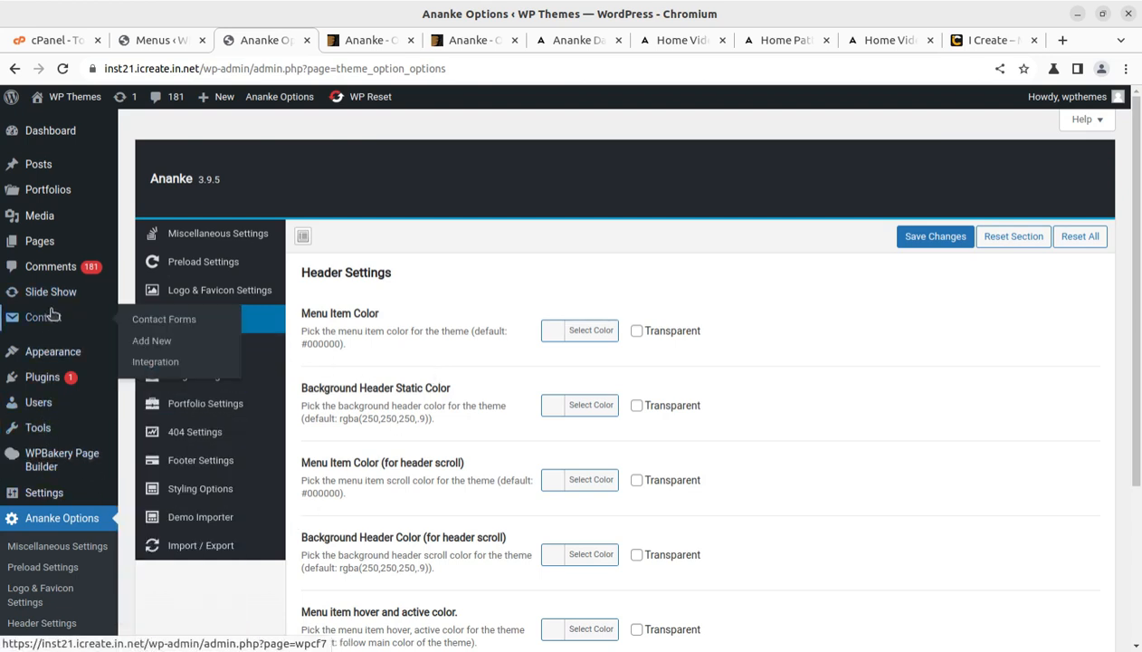
pyautogui.moveTo(98, 354)
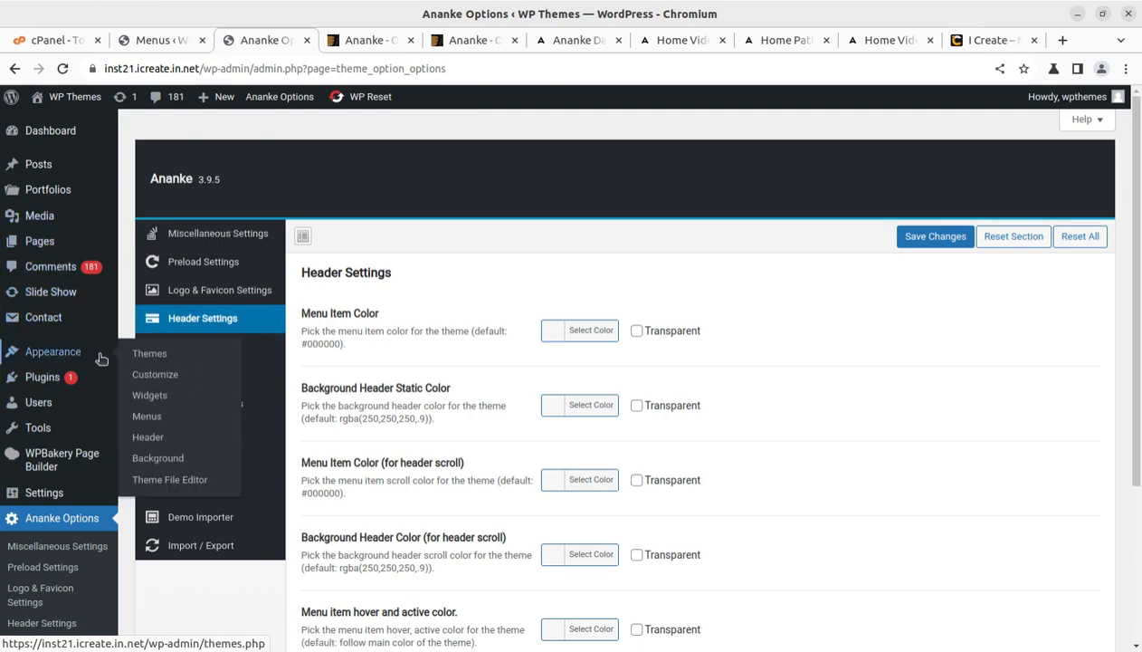
pyautogui.click(148, 416)
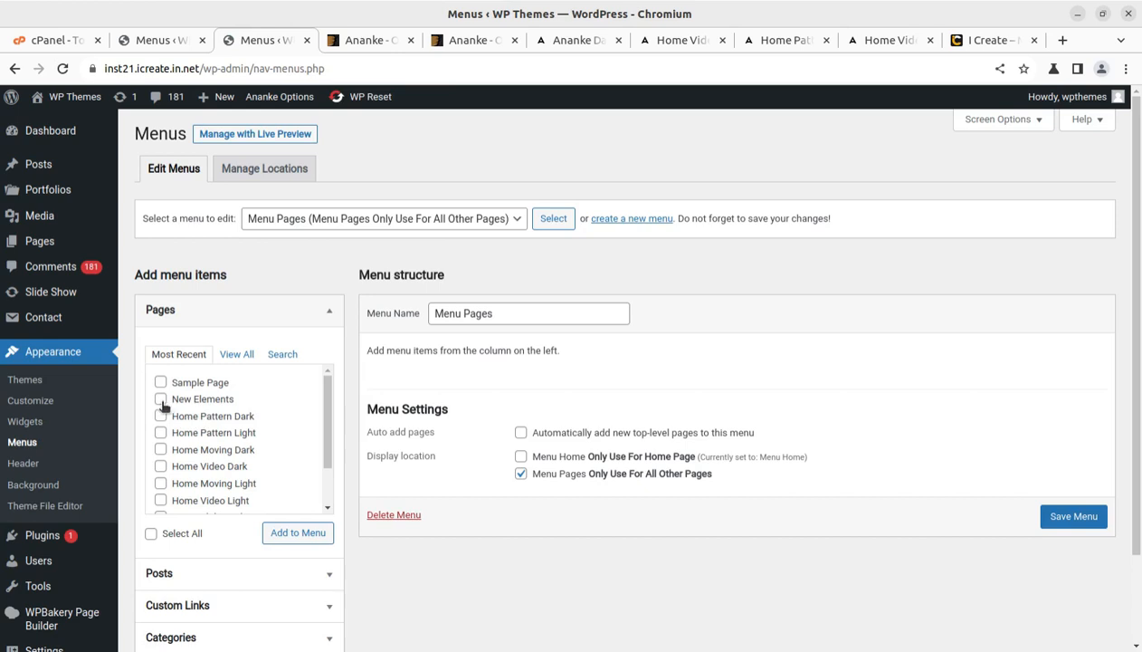
pyautogui.click(290, 532)
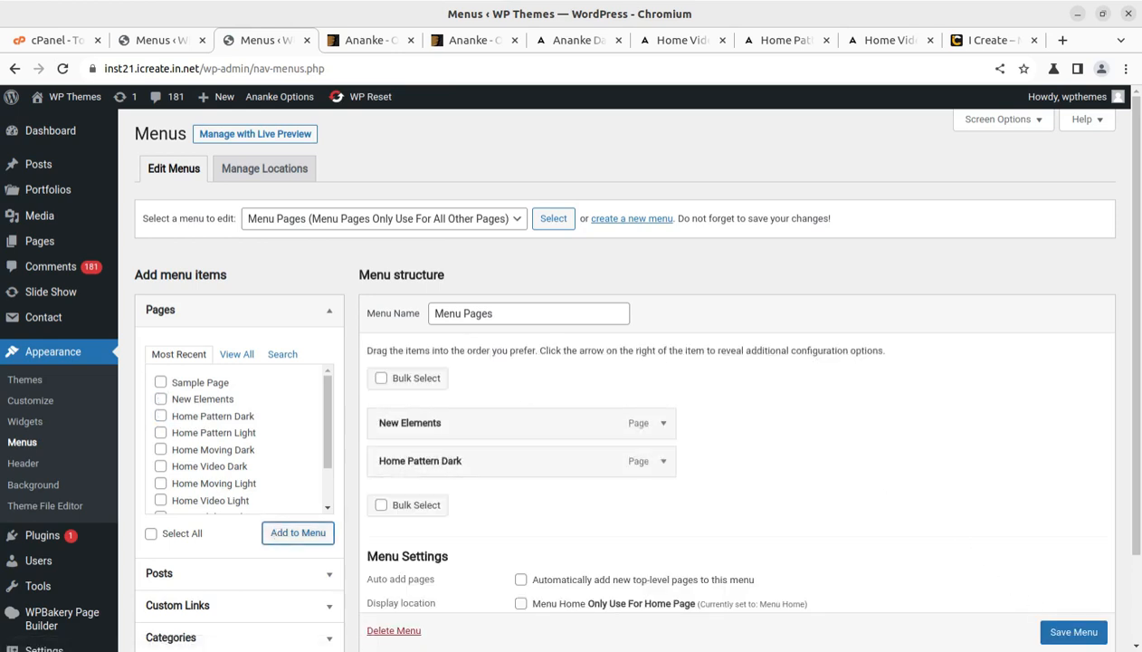
pyautogui.scroll(-1, 1082, 633)
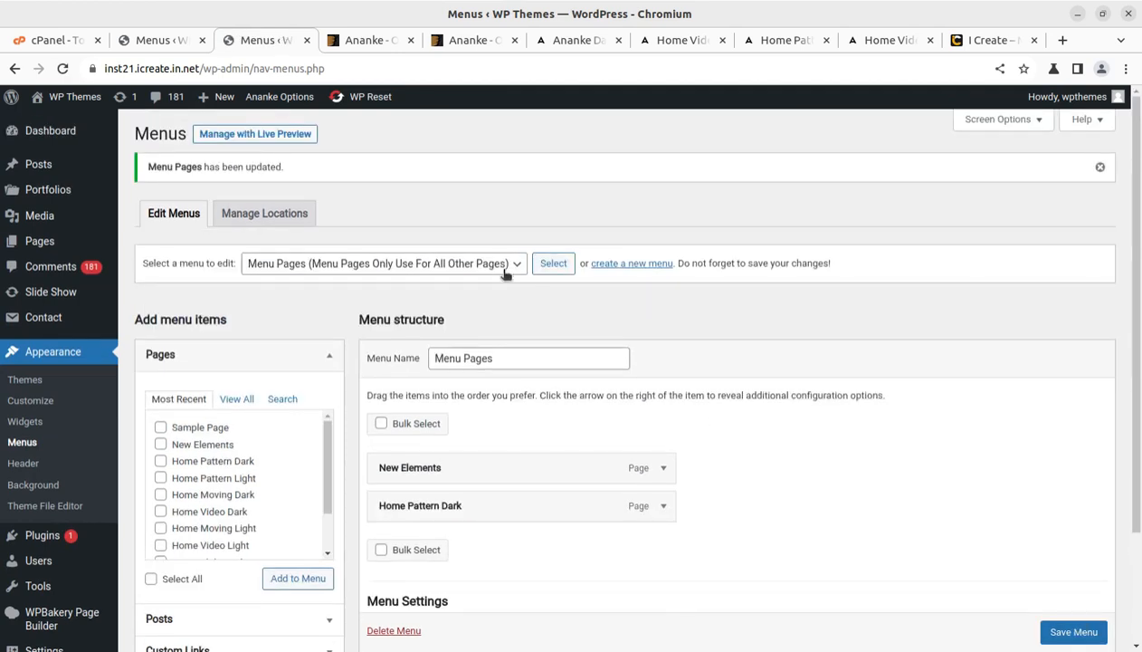
# Step: Load Menu Home for editing, add the Home Pattern Light, Home Moving Dark and Home Video Dark pages, and save the menu
pyautogui.click(496, 266)
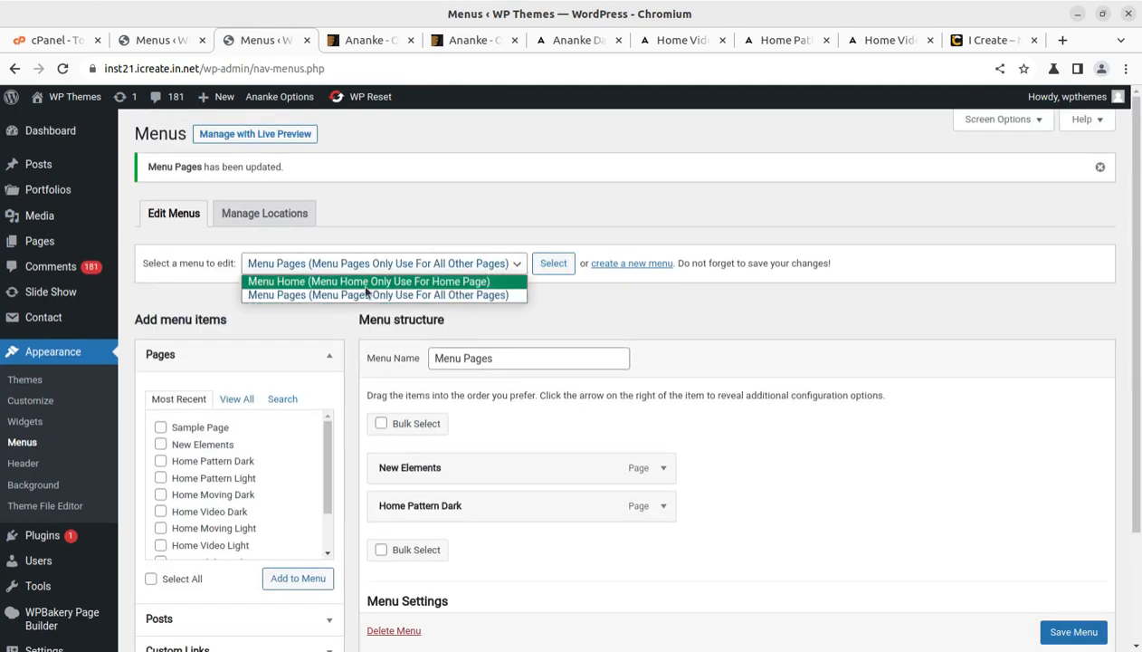
pyautogui.click(339, 282)
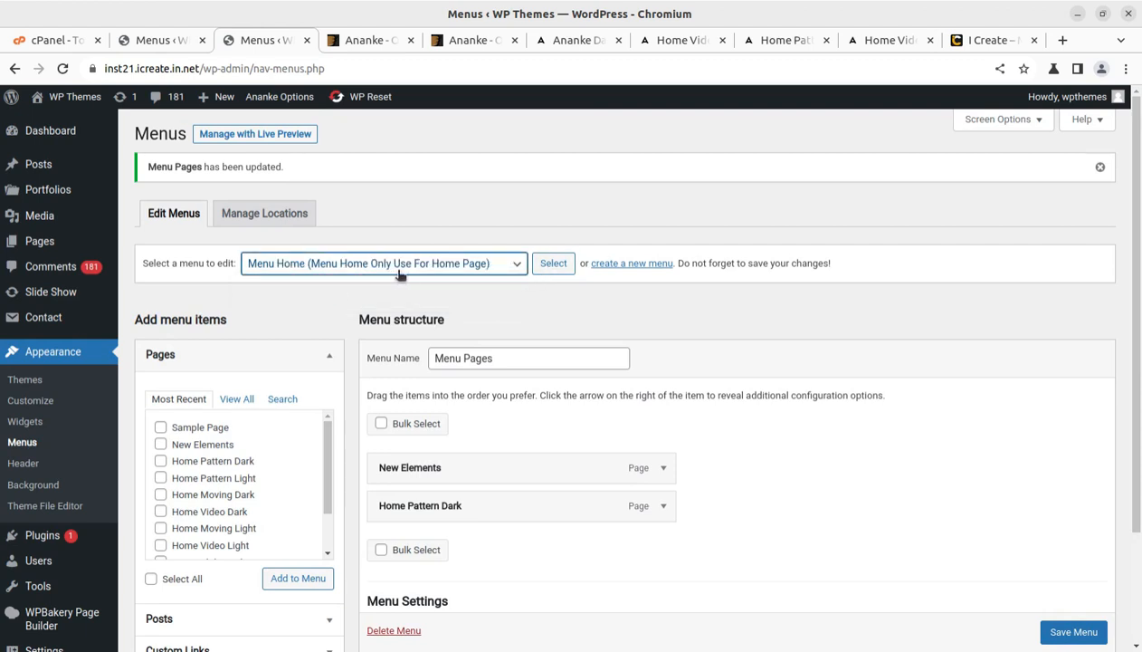
pyautogui.click(551, 264)
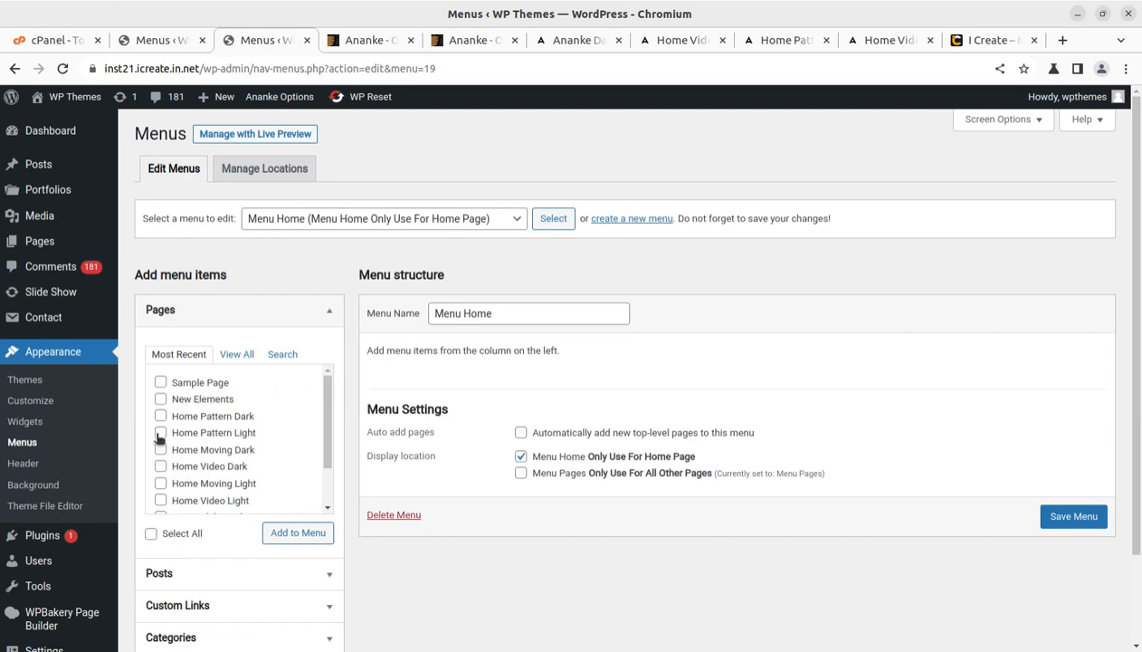
pyautogui.click(161, 467)
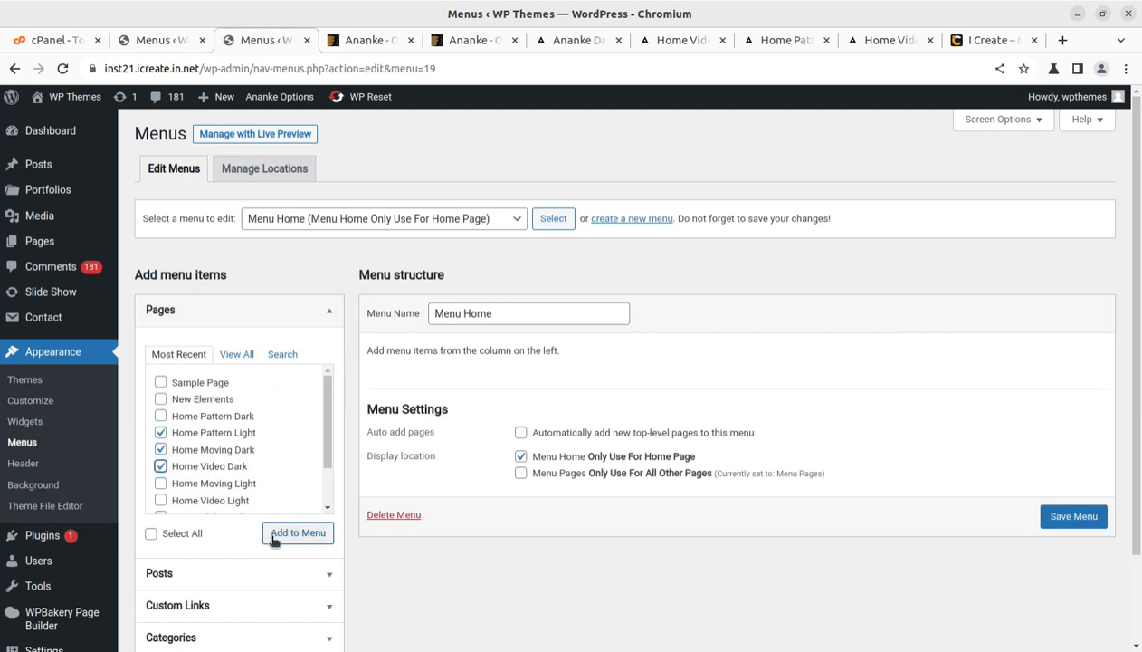
pyautogui.click(277, 534)
pyautogui.click(1073, 632)
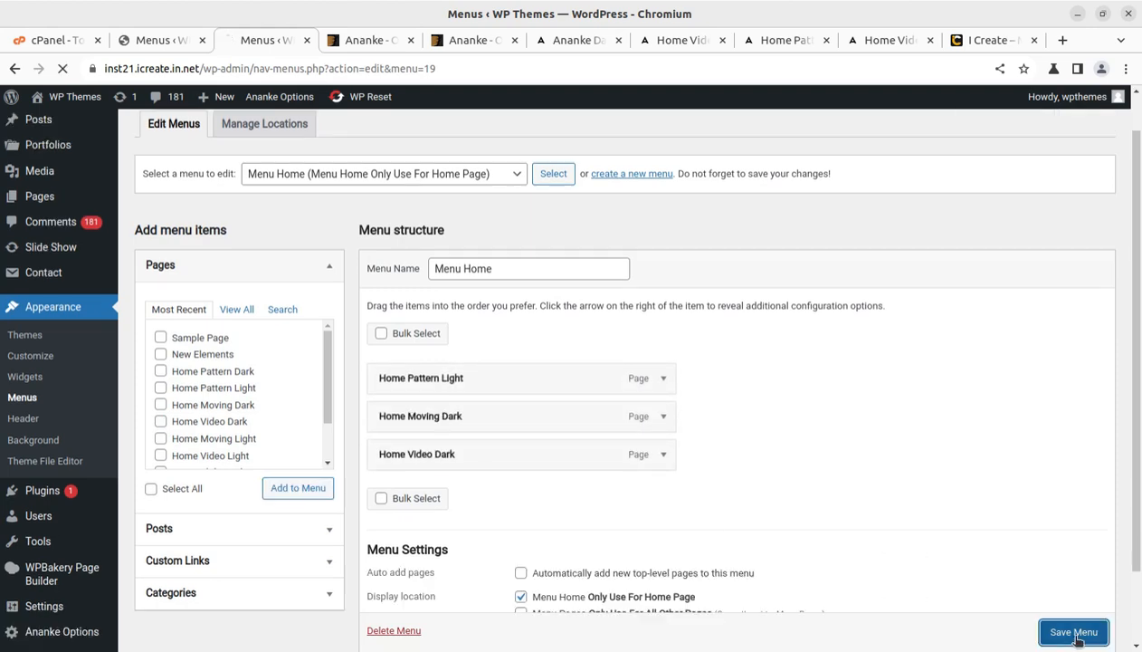
# Step: Open the site's front end in a new tab and follow its Home Pattern Light menu item to look over that page
pyautogui.click(369, 45)
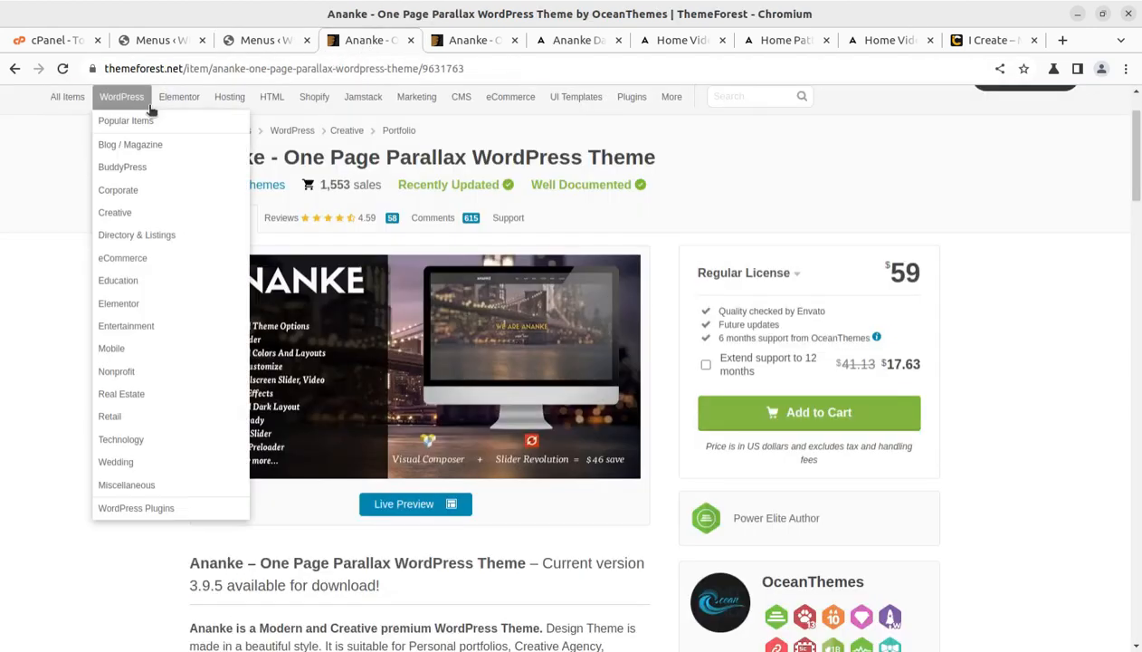
pyautogui.click(254, 41)
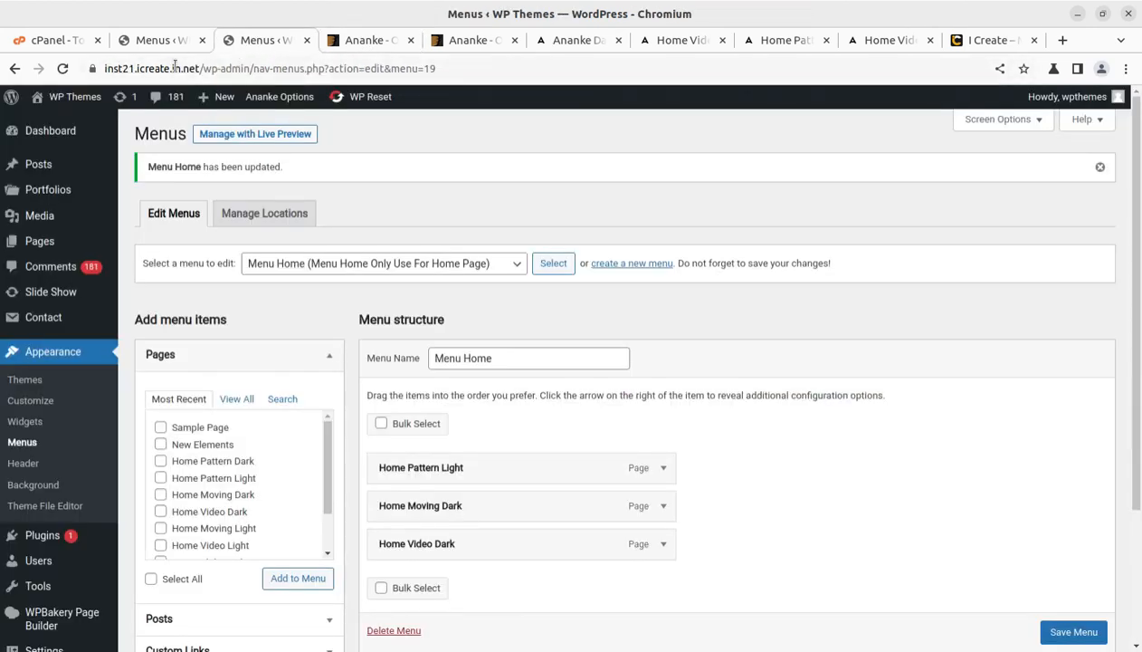
pyautogui.middleClick(50, 122)
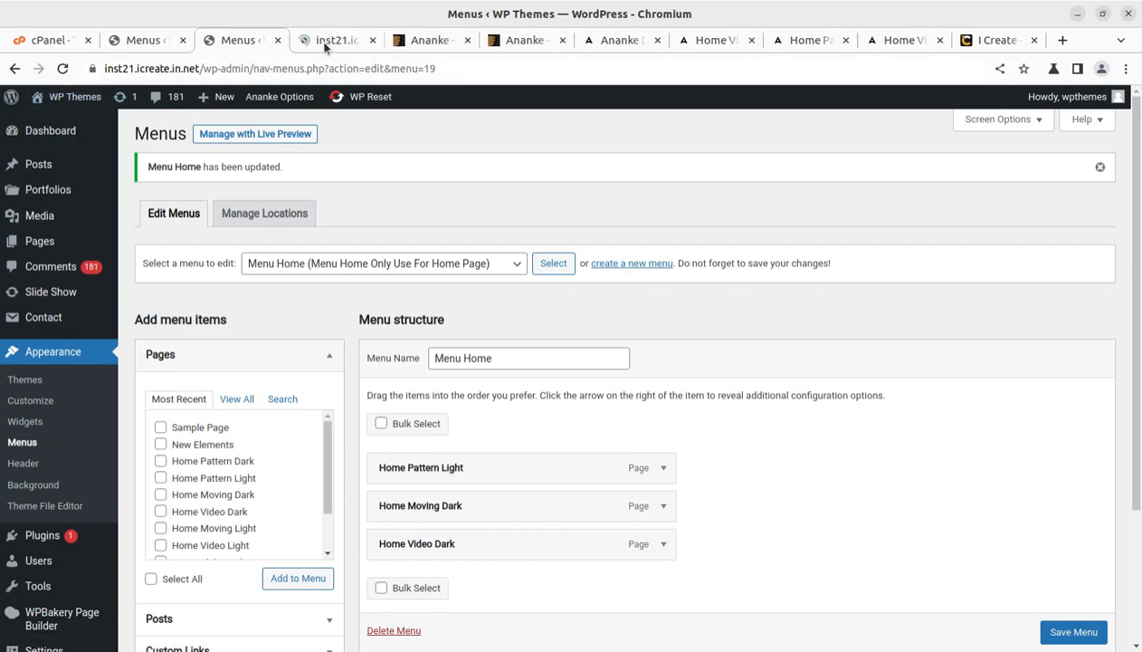
pyautogui.click(328, 41)
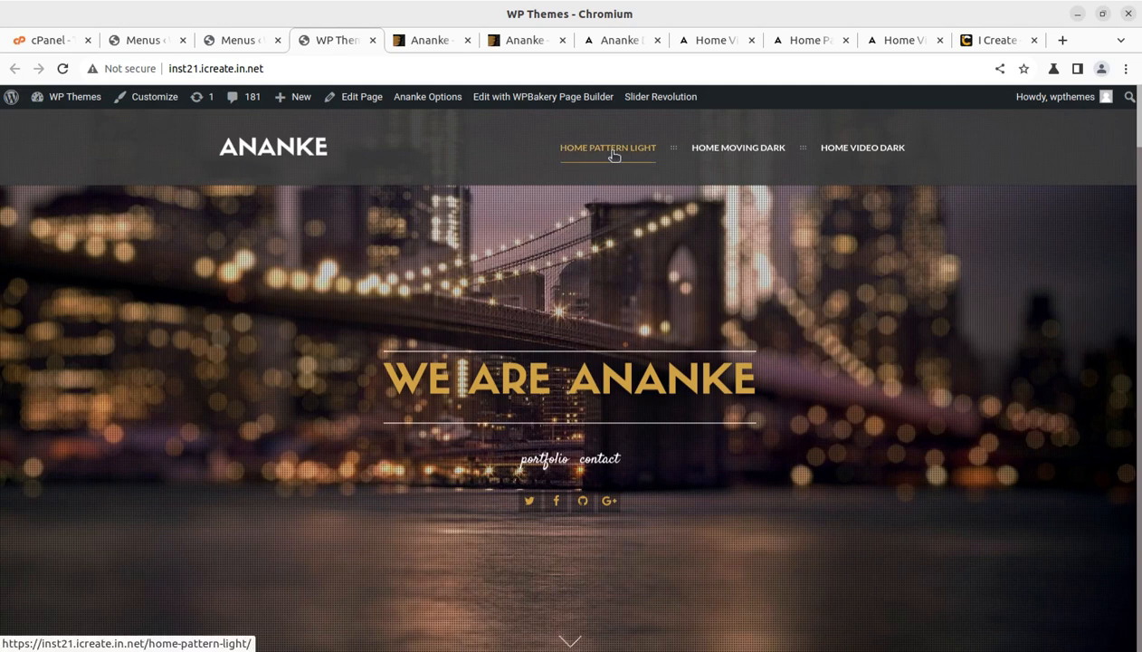
pyautogui.click(576, 155)
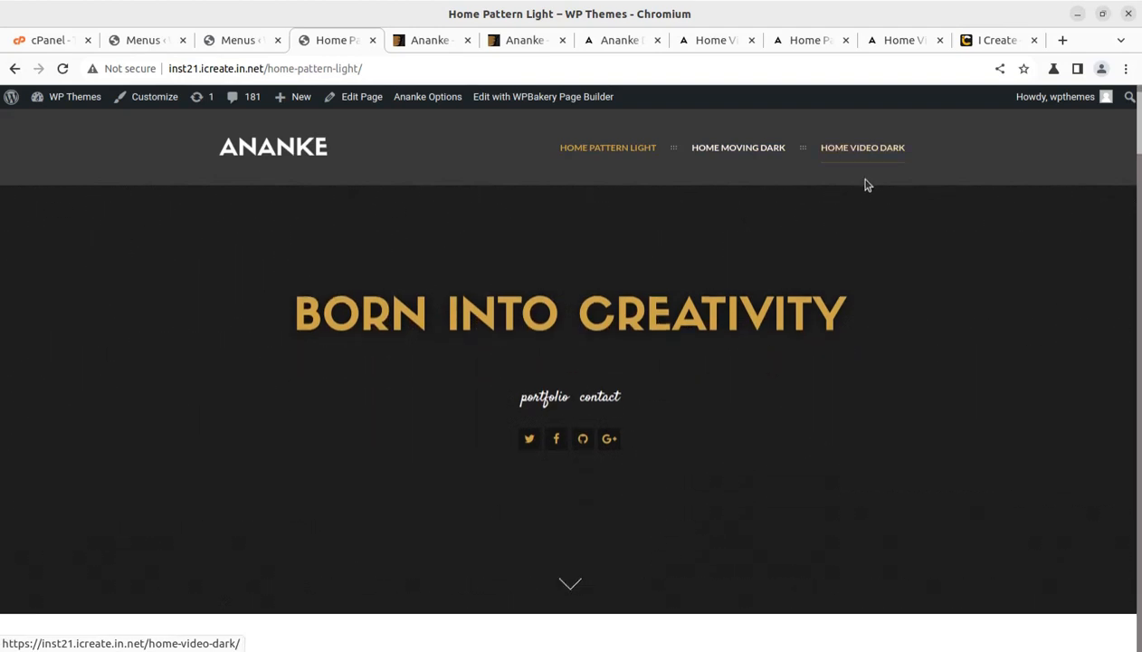
pyautogui.scroll(-4, 865, 185)
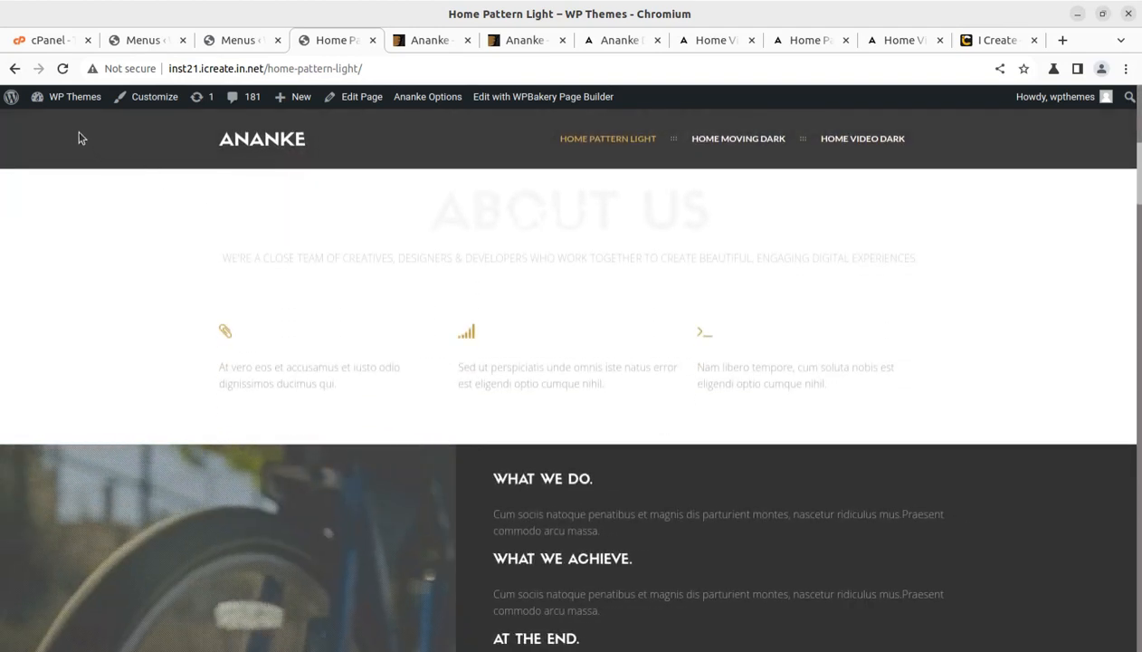
pyautogui.moveTo(38, 91)
# Step: Return to the home page and look through its sections from the hero slider to the Work section
pyautogui.click(14, 68)
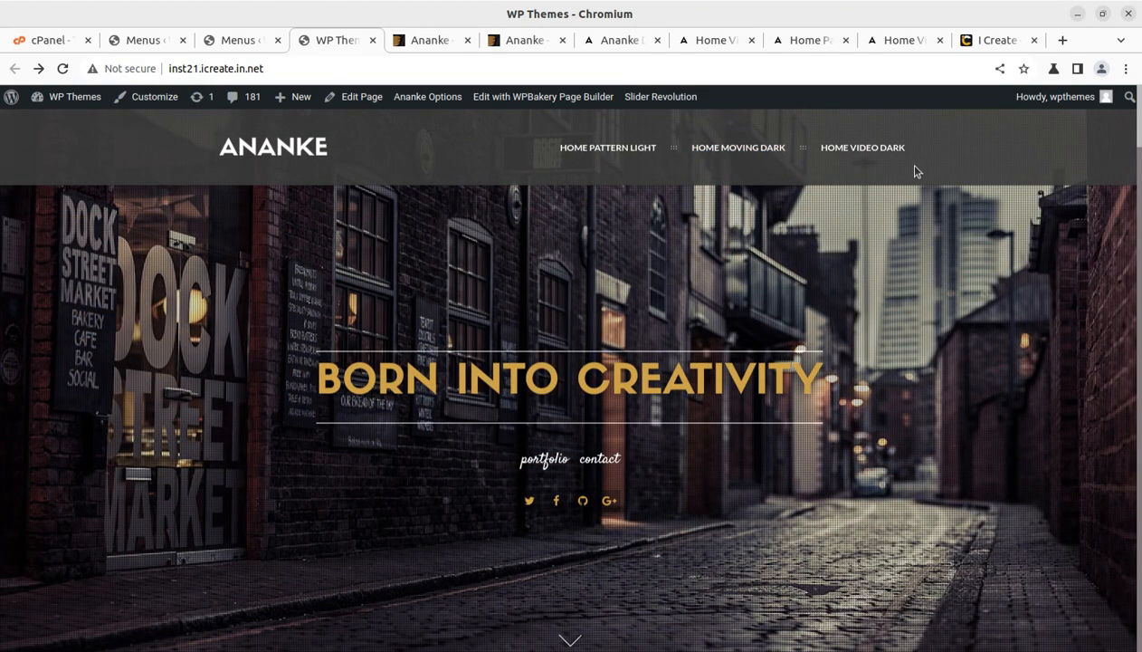
pyautogui.scroll(-8, 289, 298)
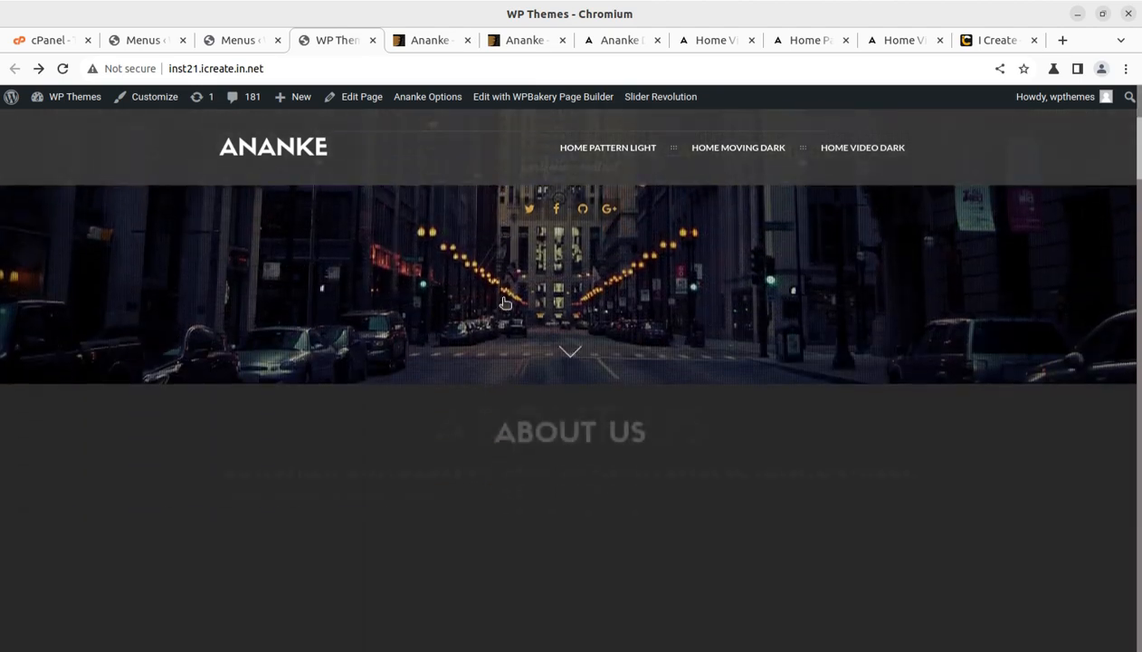
pyautogui.scroll(-3, 296, 295)
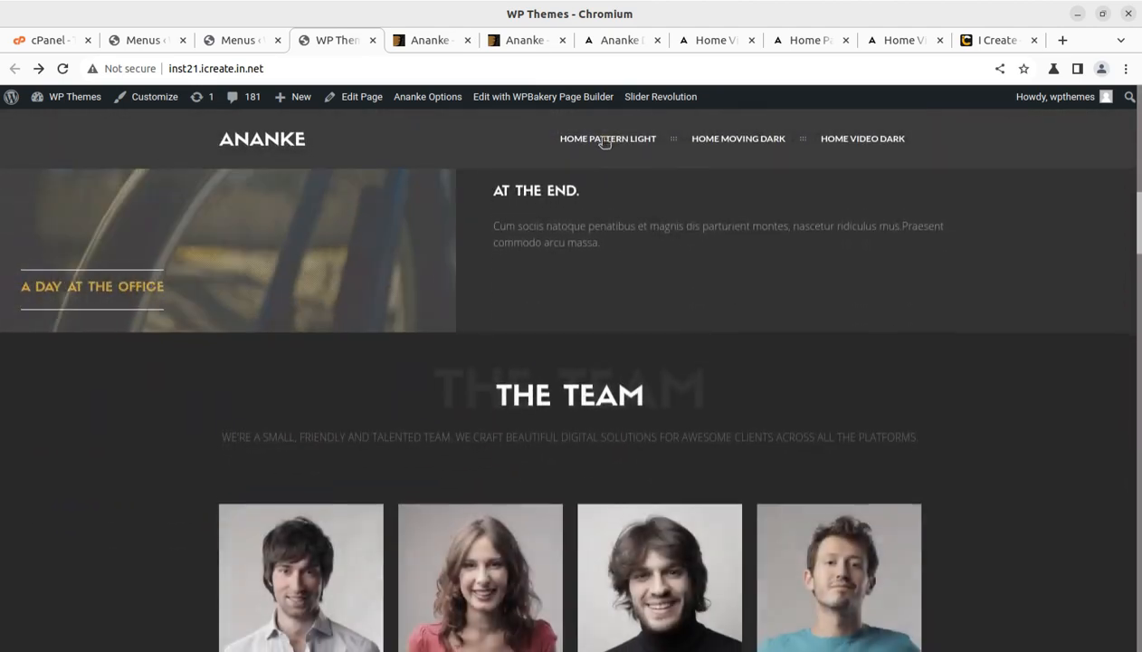
pyautogui.scroll(-8, 614, 309)
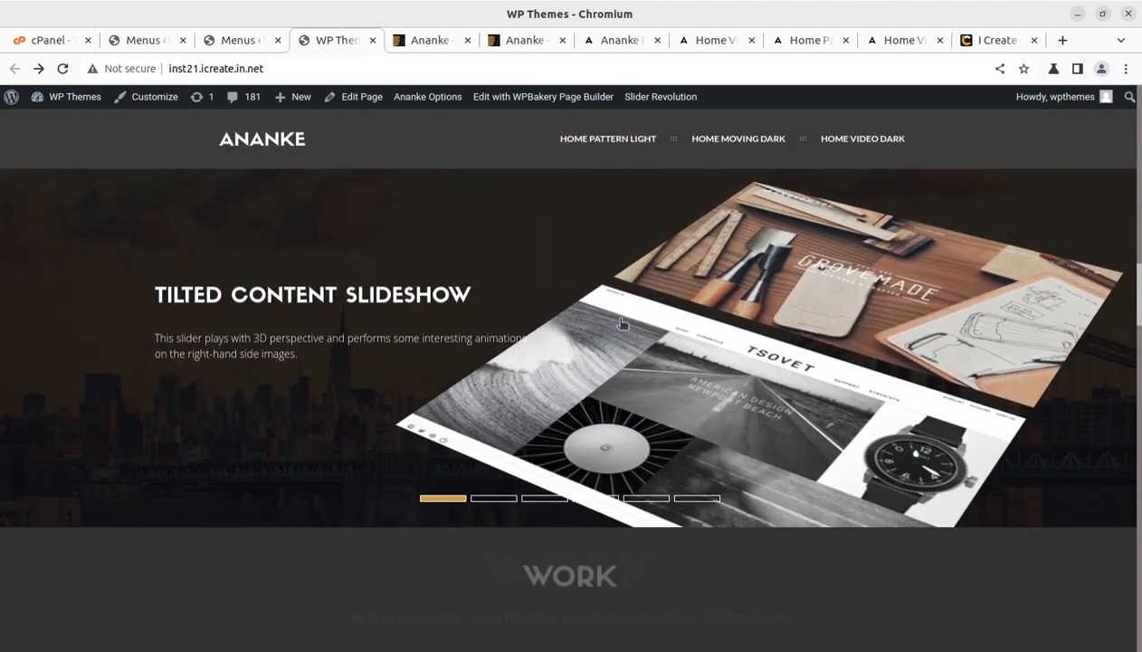
pyautogui.click(280, 150)
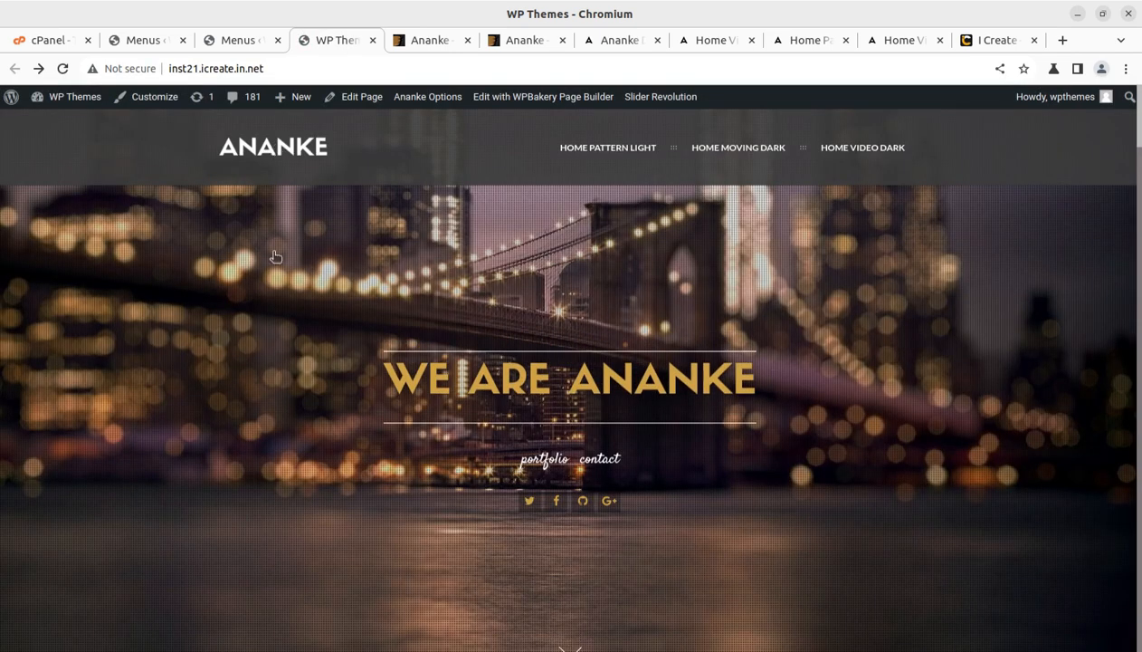
# Step: Close the Menus tab that has Menu Home loaded and switch to the remaining Menus tab
pyautogui.click(252, 45)
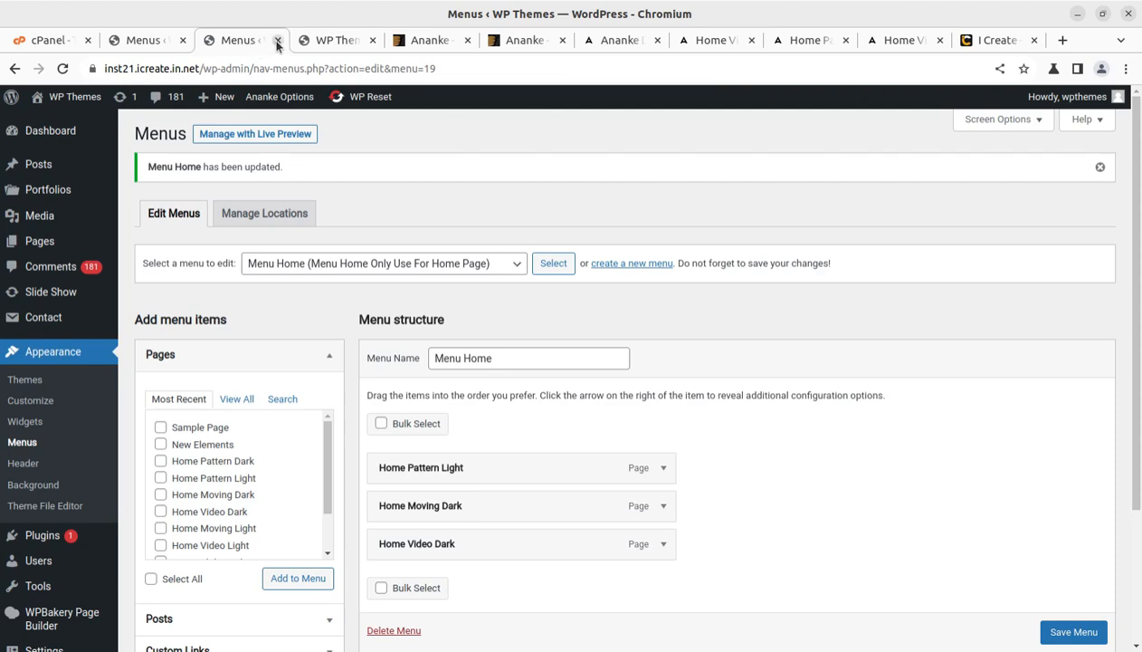
pyautogui.click(278, 42)
pyautogui.click(142, 39)
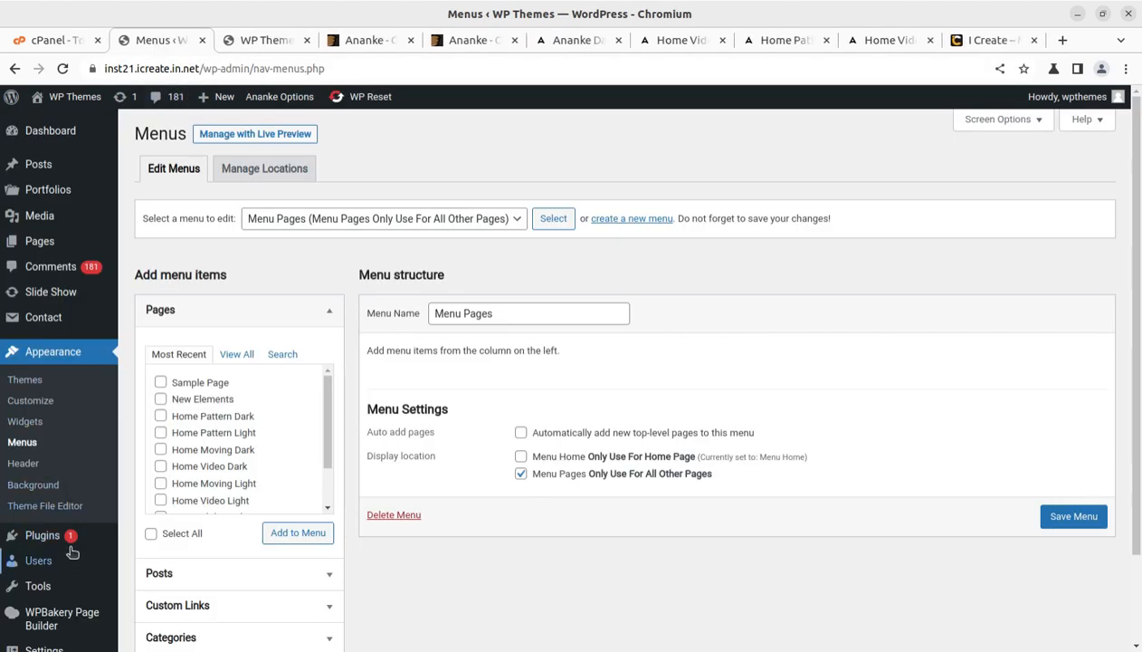
pyautogui.scroll(-2, 71, 561)
pyautogui.moveTo(60, 579)
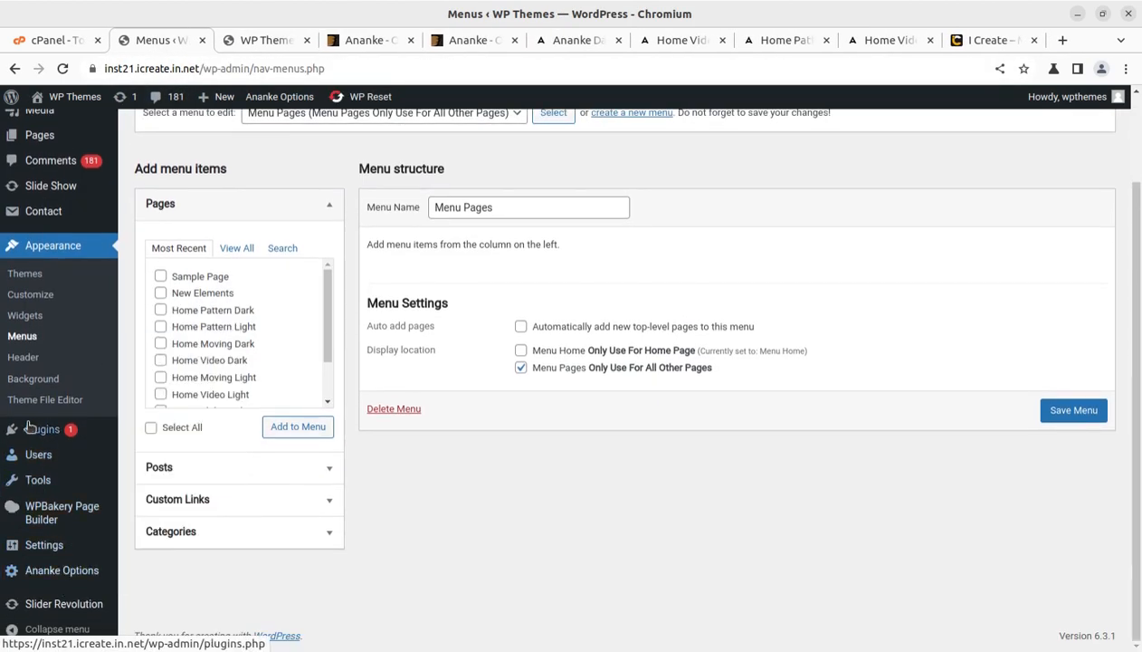
pyautogui.scroll(2, 290, 333)
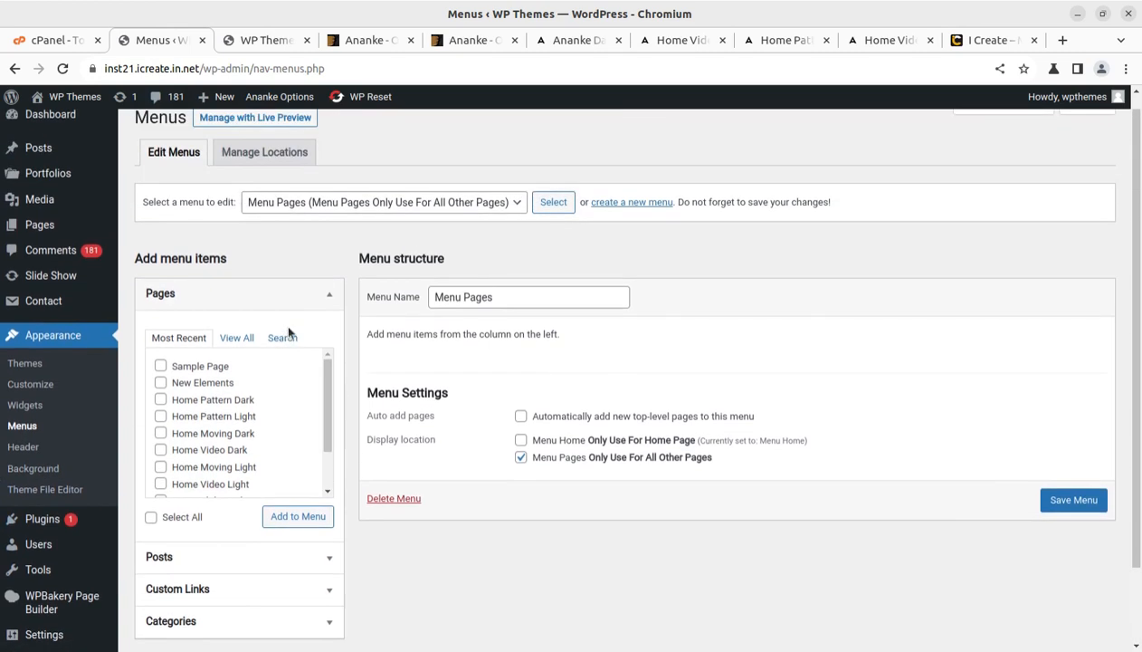
# Step: Load Menu Home, bulk-remove Home Pattern Light, Home Moving Dark and Home Video Dark from it, and save the menu
pyautogui.click(357, 203)
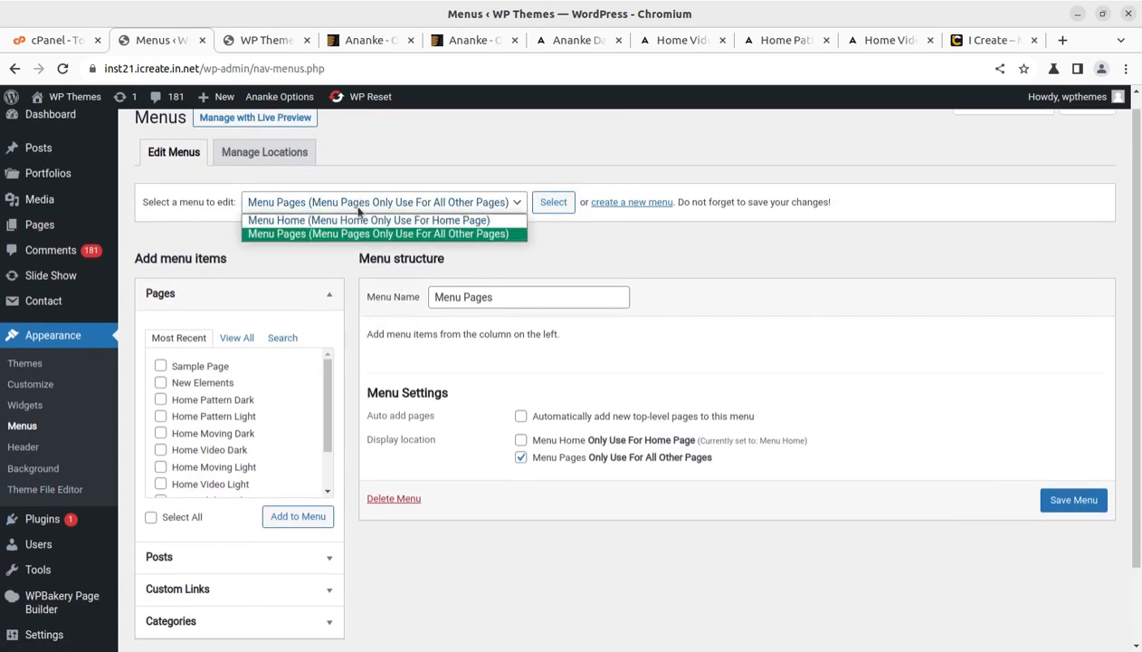
pyautogui.click(360, 220)
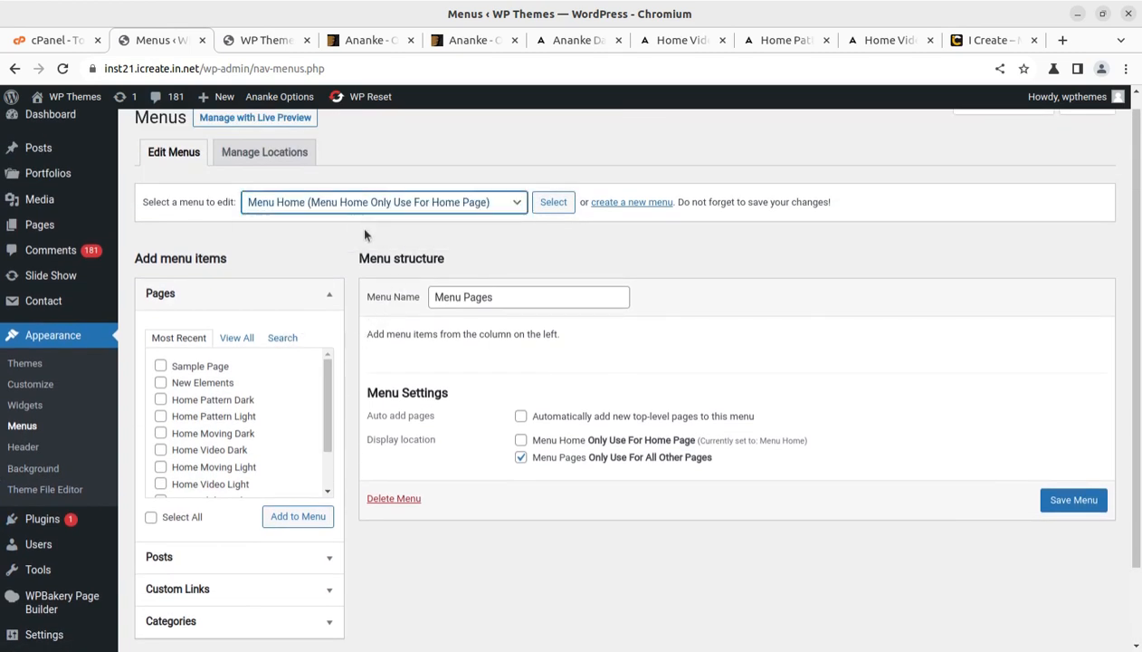
pyautogui.click(557, 208)
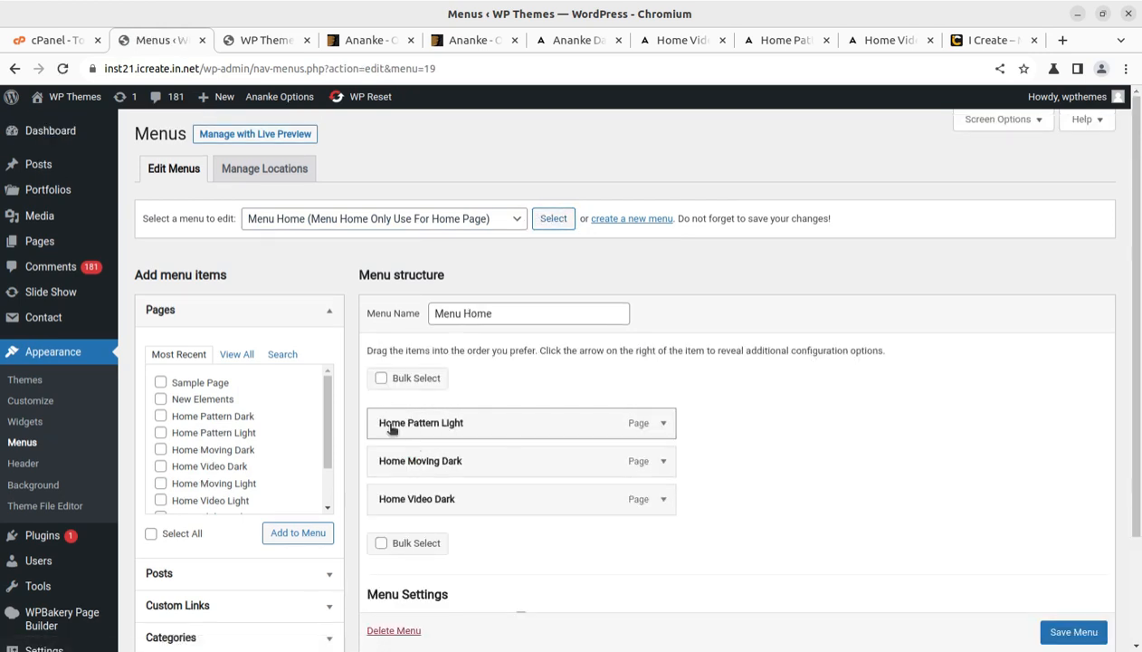
pyautogui.click(381, 378)
pyautogui.click(384, 422)
pyautogui.click(385, 460)
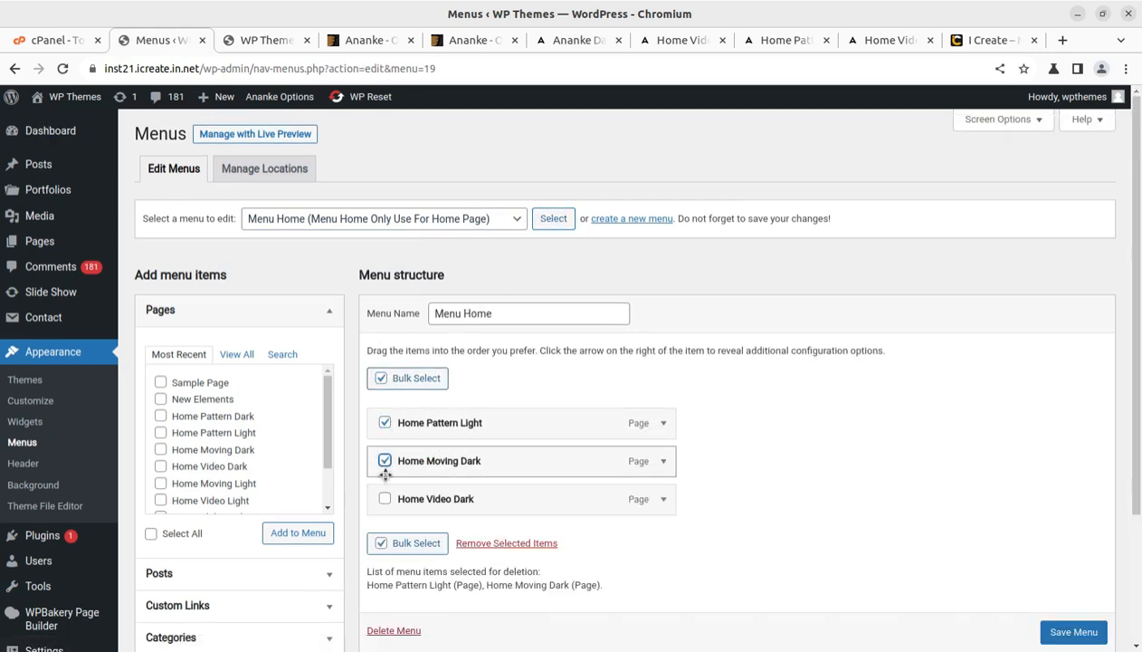
pyautogui.click(385, 499)
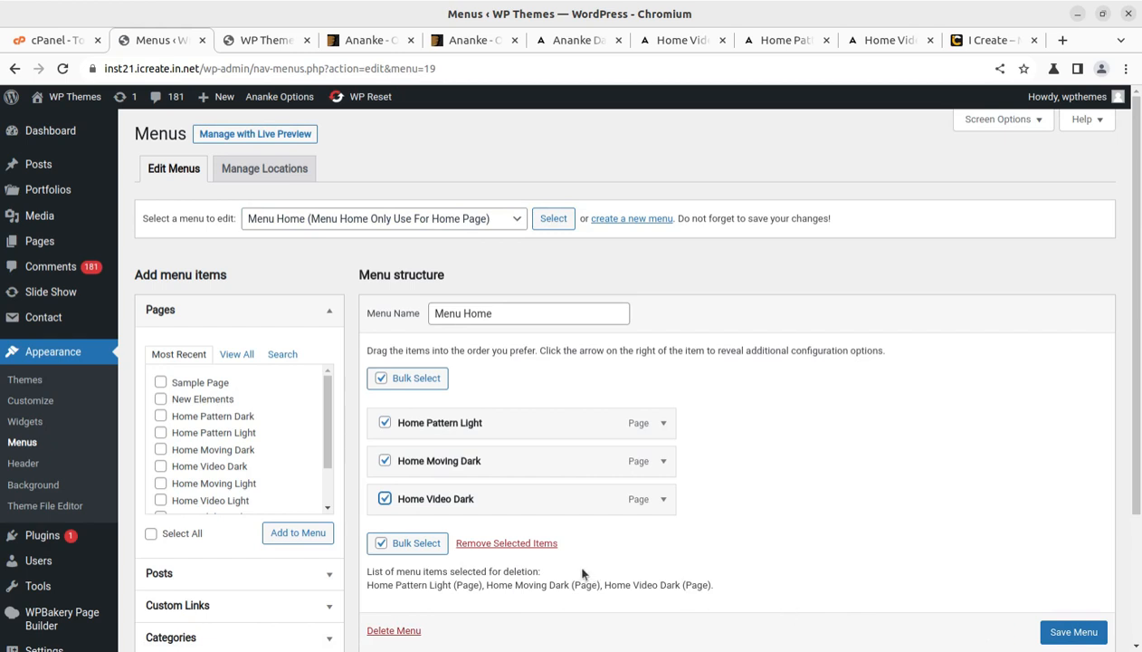
pyautogui.click(534, 543)
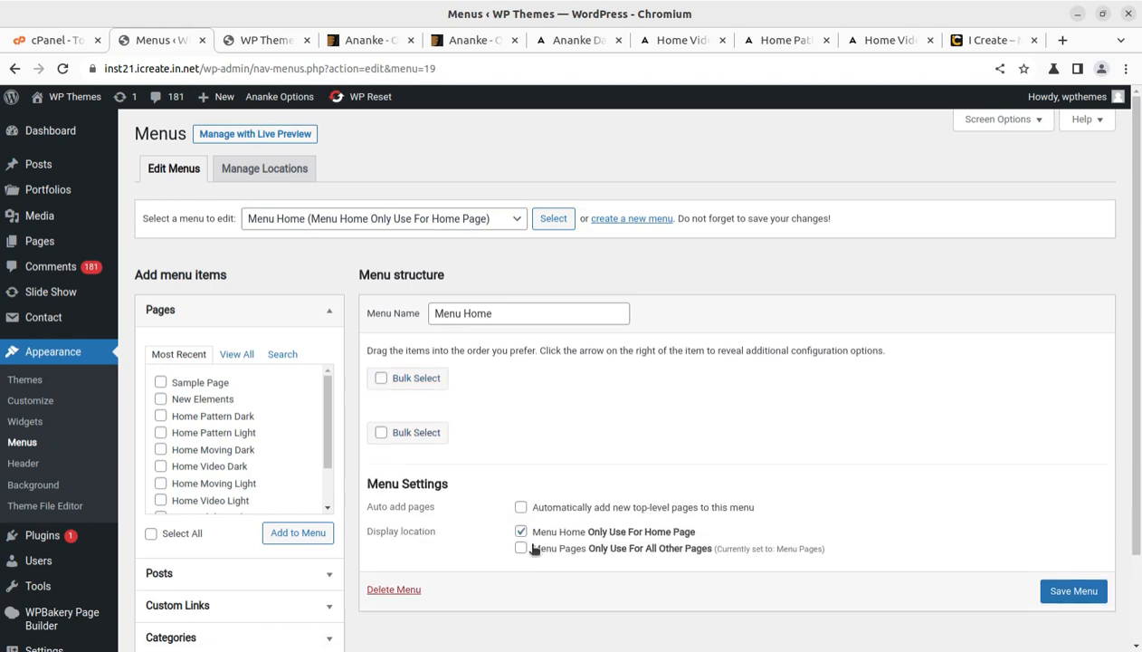
pyautogui.click(1048, 587)
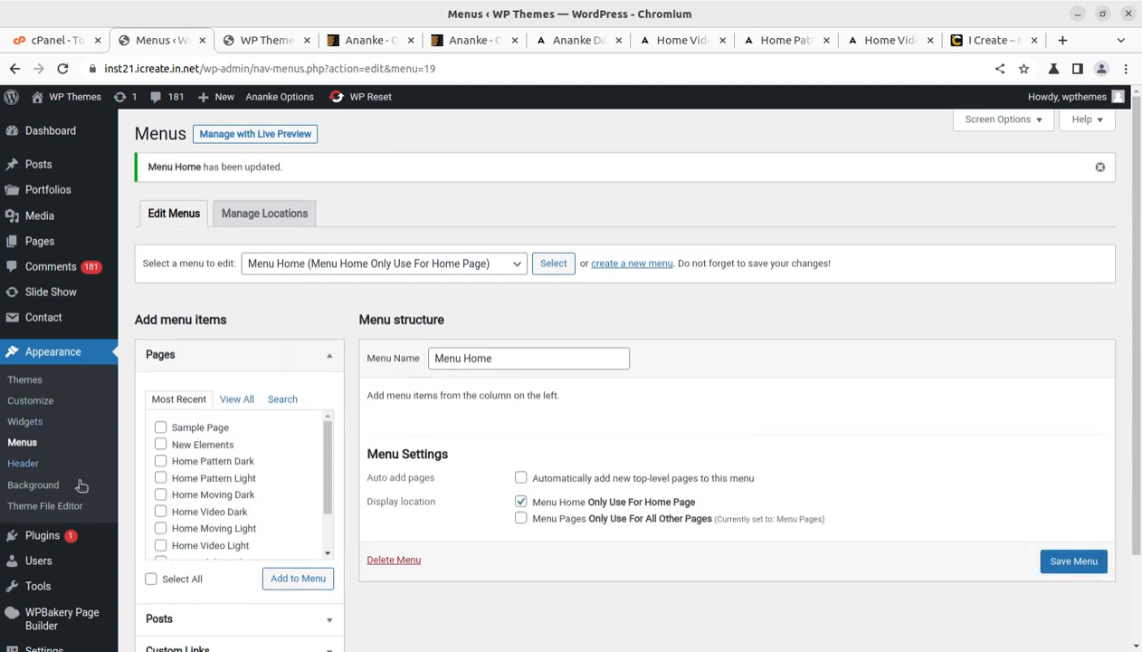
# Step: Set the site's permalink structure to Post name and save the permalink settings
pyautogui.scroll(-2, 35, 566)
pyautogui.moveTo(37, 578)
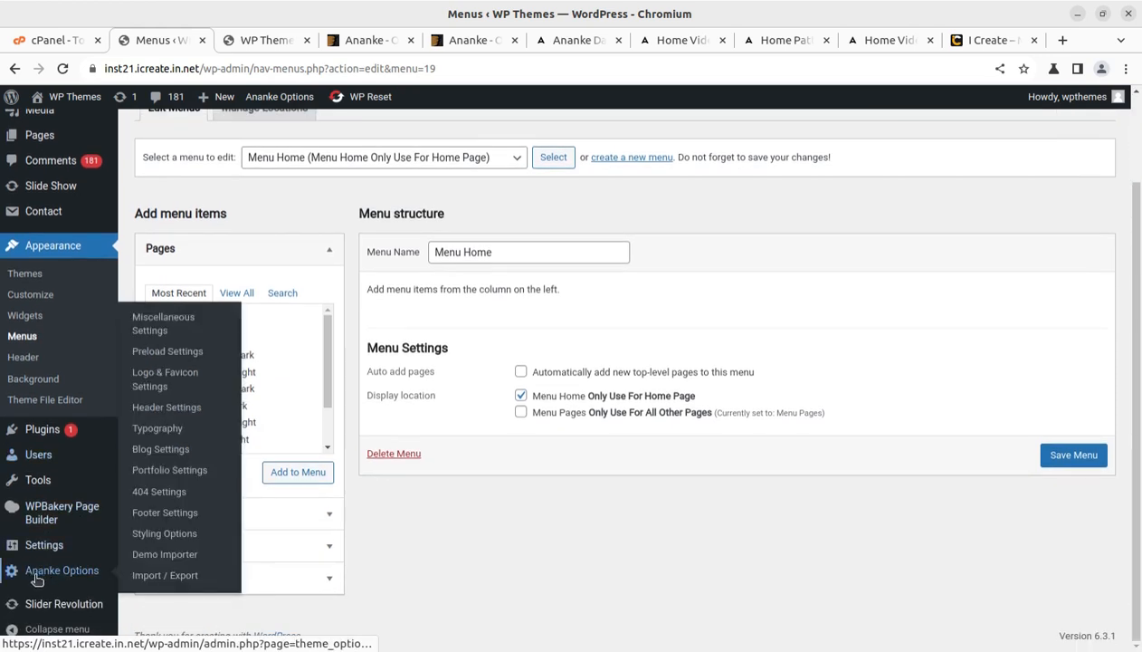
pyautogui.moveTo(40, 544)
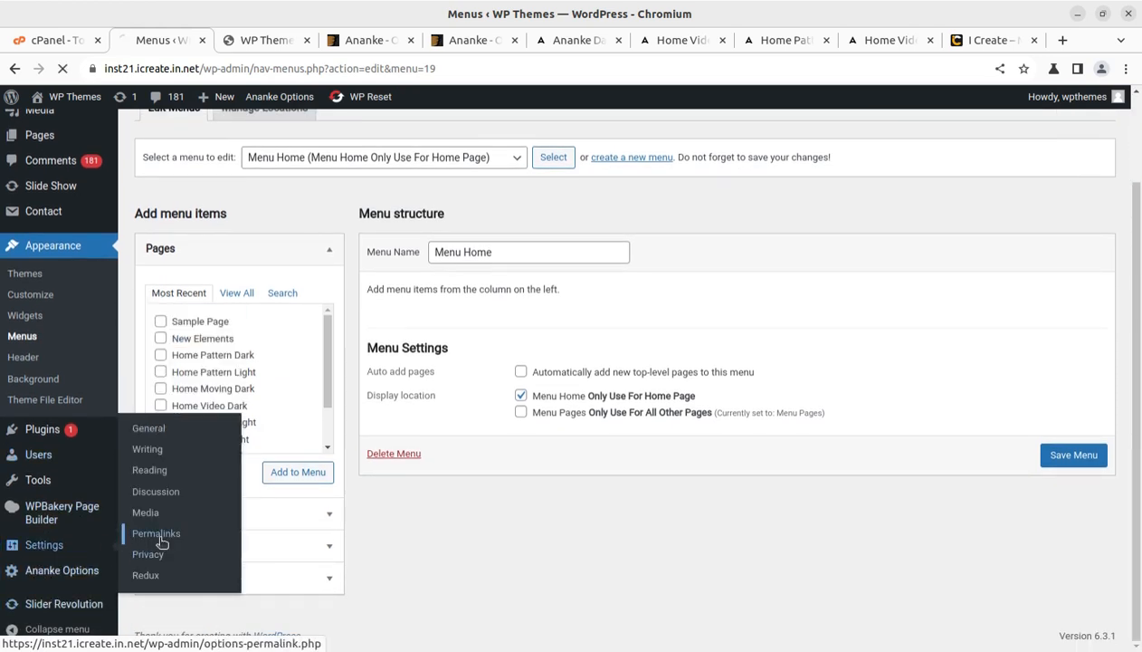
pyautogui.click(158, 536)
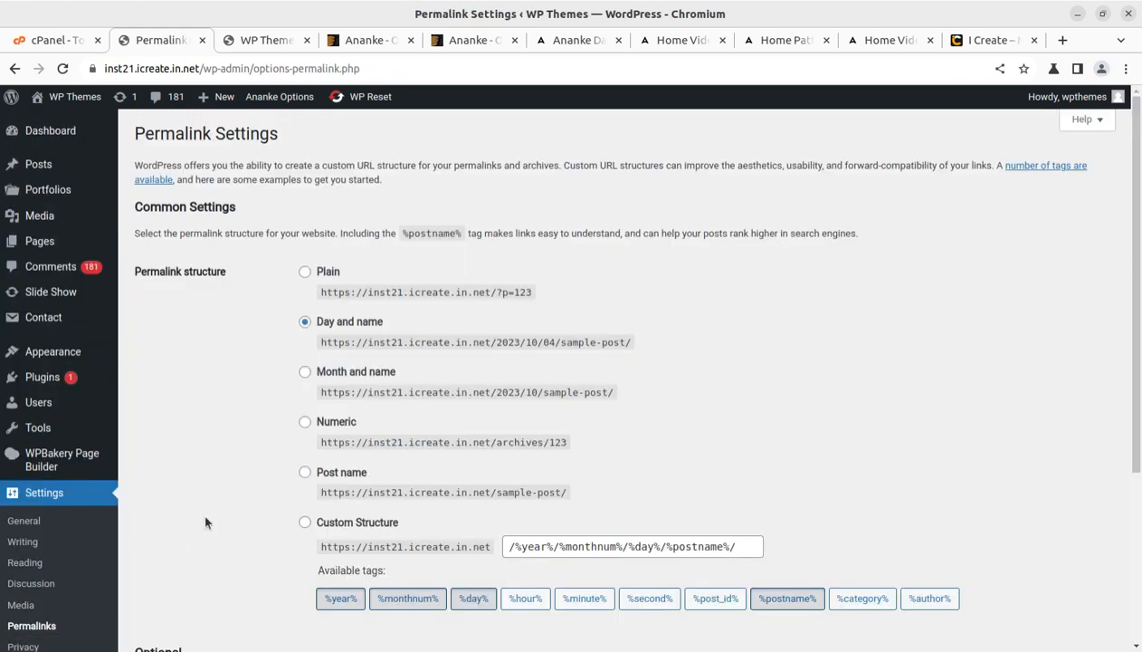
pyautogui.click(305, 472)
pyautogui.scroll(-5, 305, 473)
pyautogui.click(176, 577)
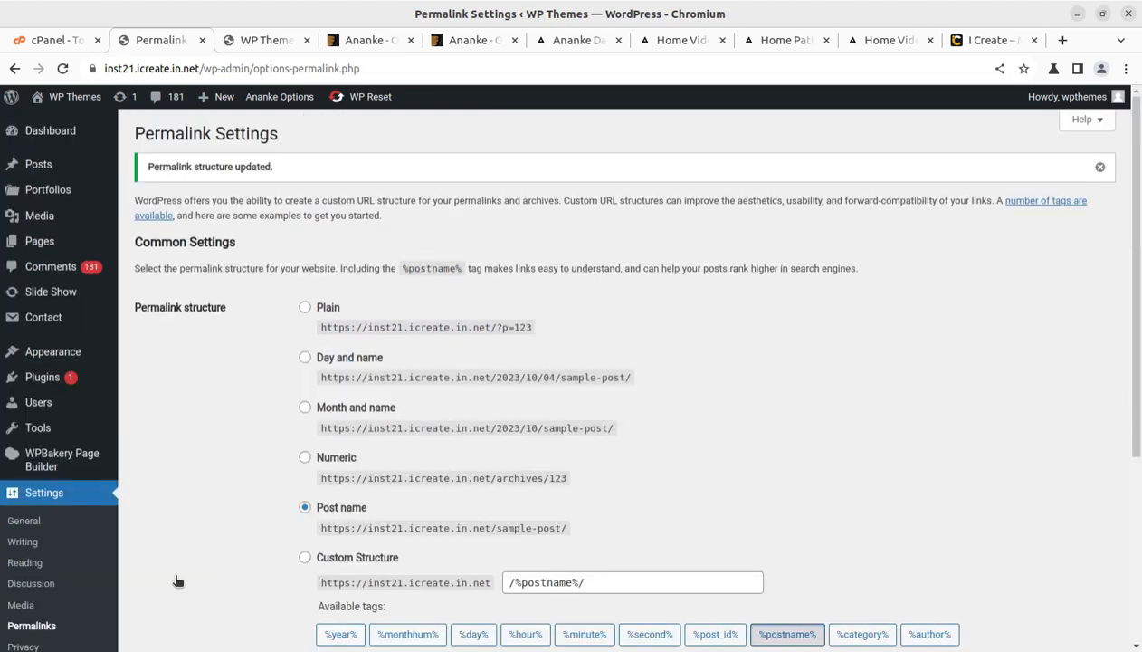
# Step: Reload the site's front-end home page to check its header menu
pyautogui.click(287, 43)
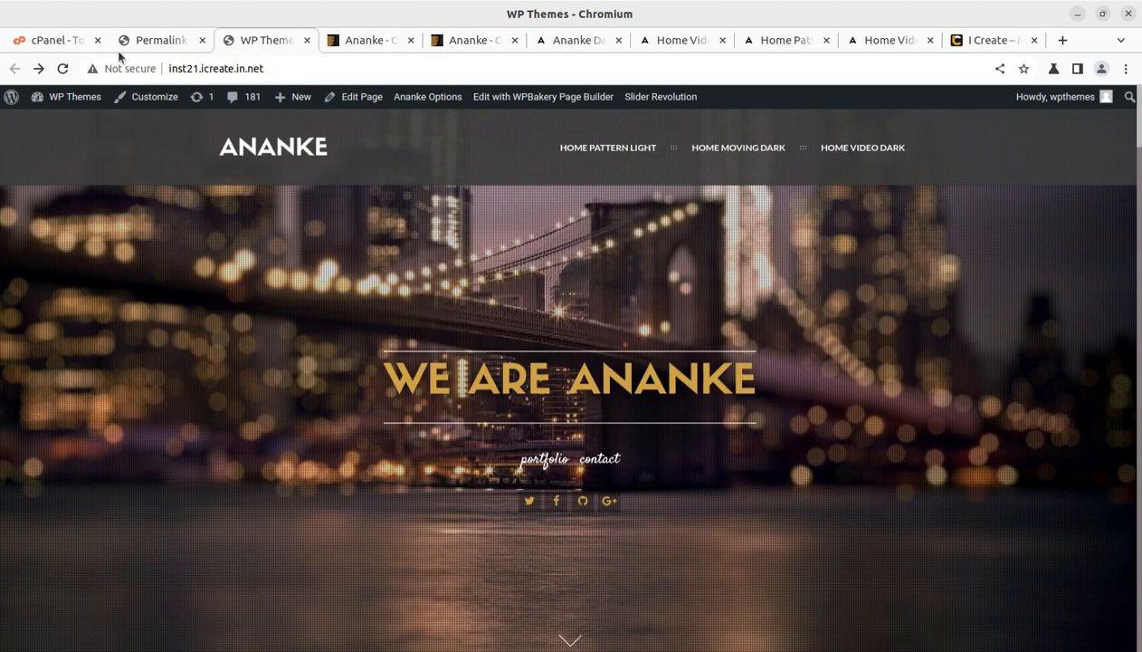
pyautogui.click(63, 68)
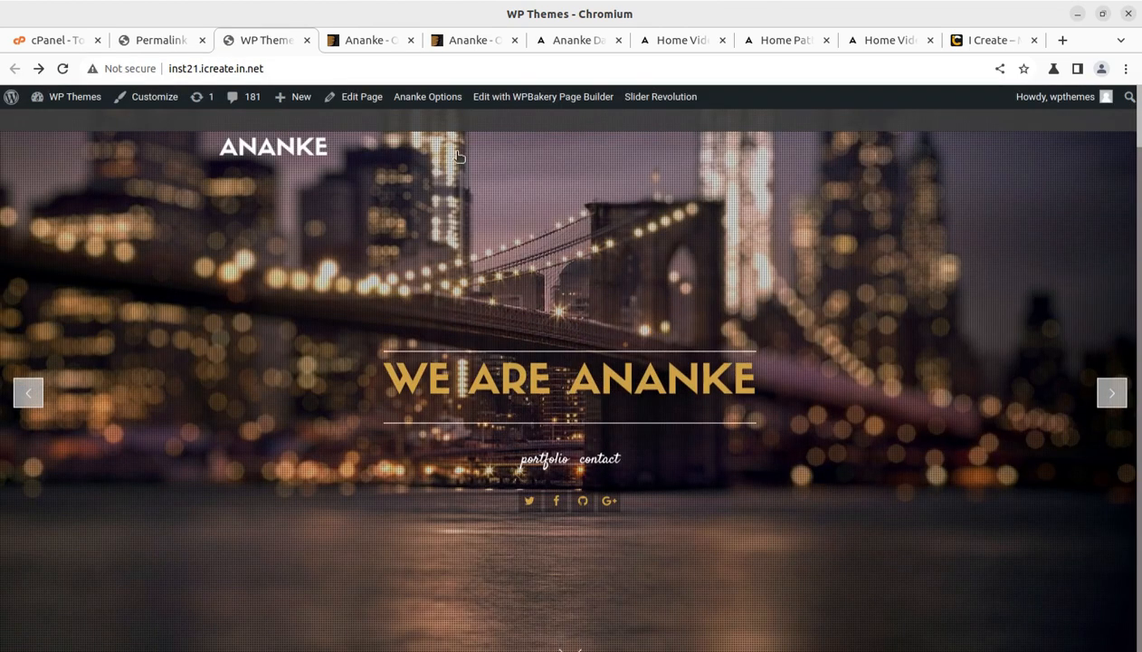
# Step: Open the Header Settings of the Ananke Options in the admin and look over the menu and header background colour options
pyautogui.click(148, 46)
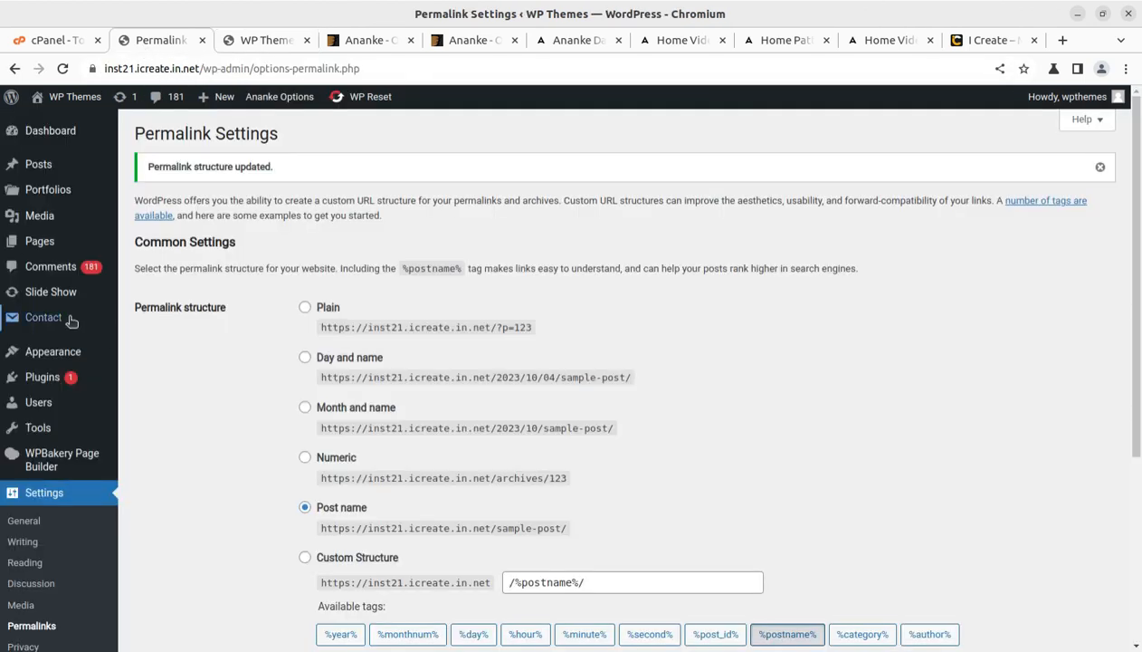
pyautogui.moveTo(278, 96)
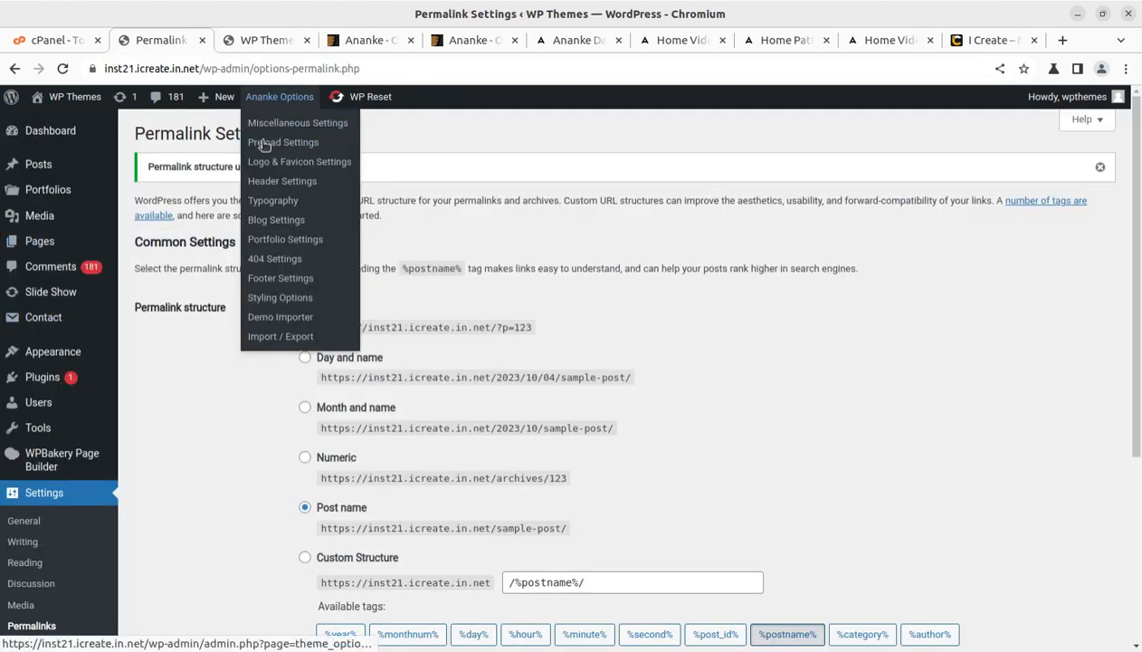
pyautogui.click(275, 184)
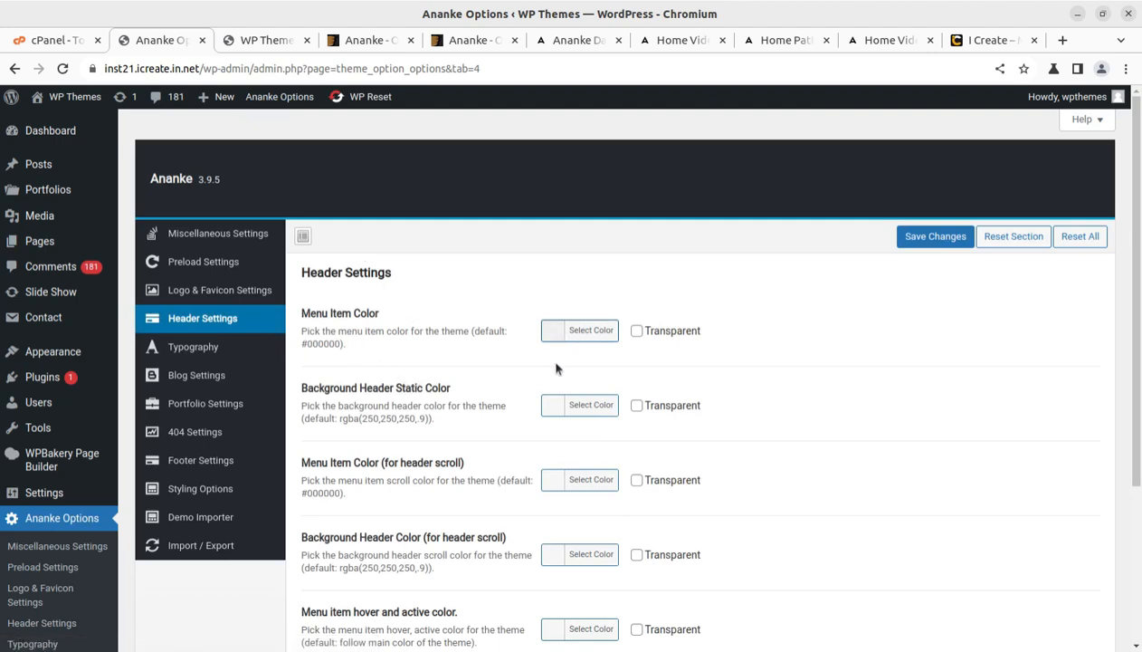
pyautogui.scroll(-5, 525, 423)
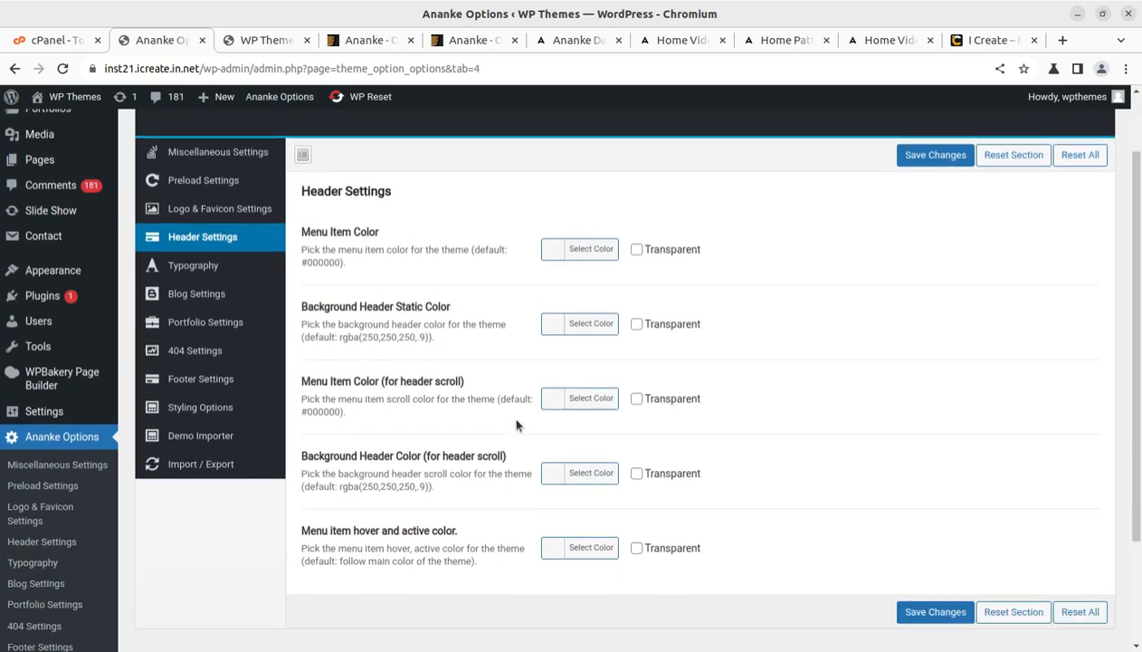
pyautogui.scroll(5, 477, 489)
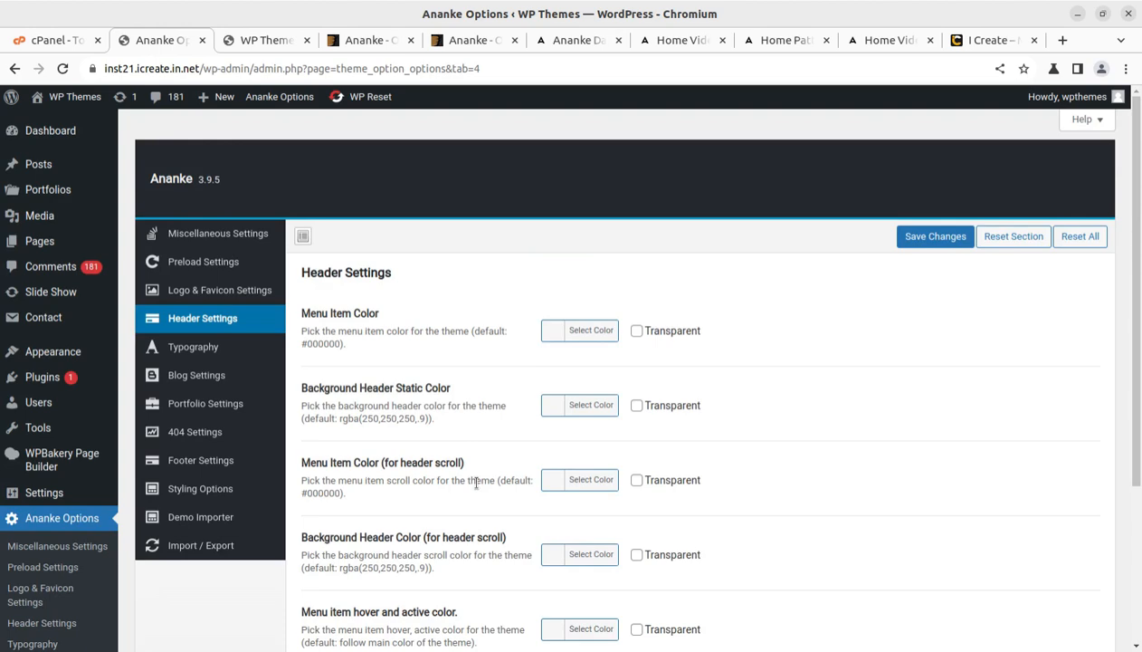
# Step: Switch to the open I Create website and look over its home page
pyautogui.click(965, 51)
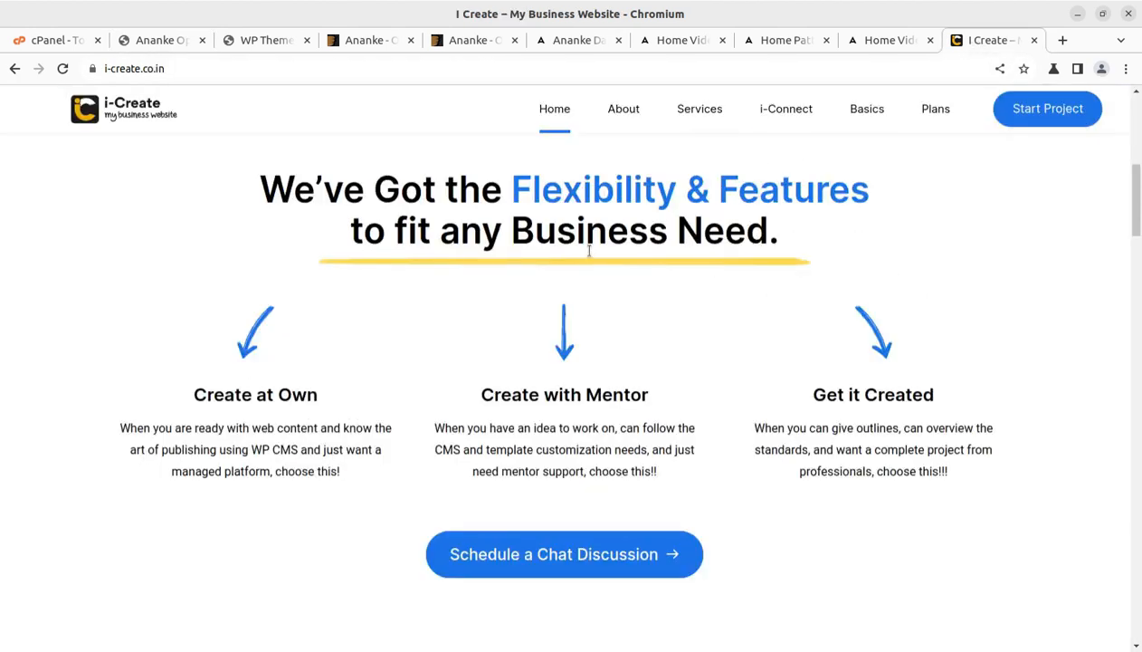
pyautogui.scroll(6, 590, 250)
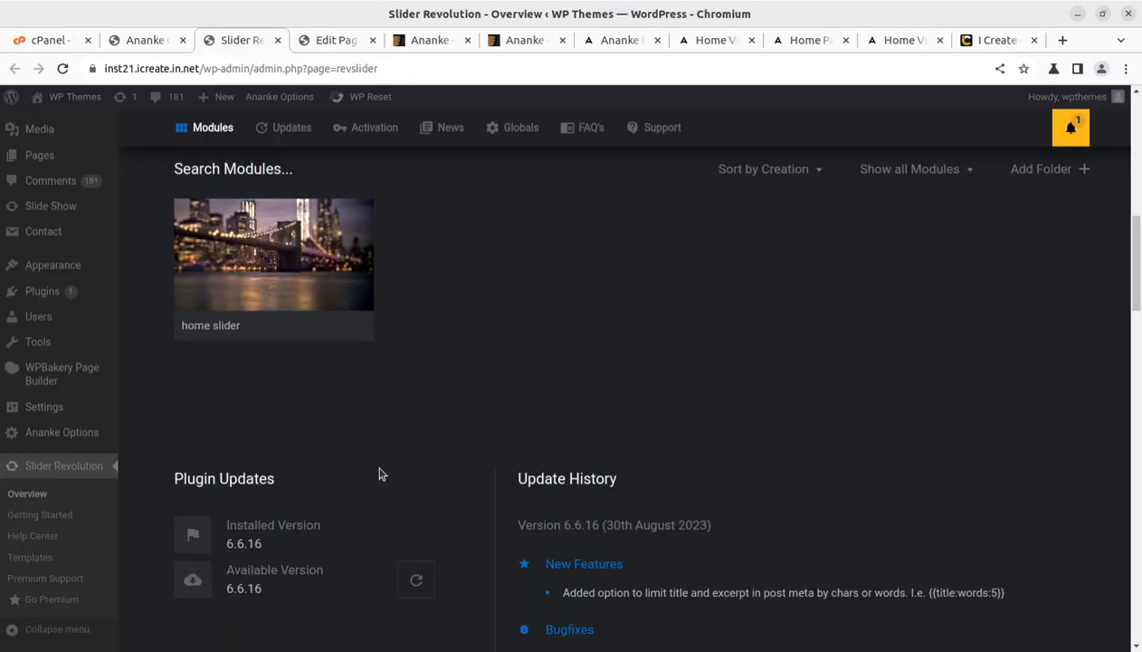
# Step: Open the home slider module in the Slider Revolution editor and look over its layers and general options
pyautogui.scroll(4, 315, 407)
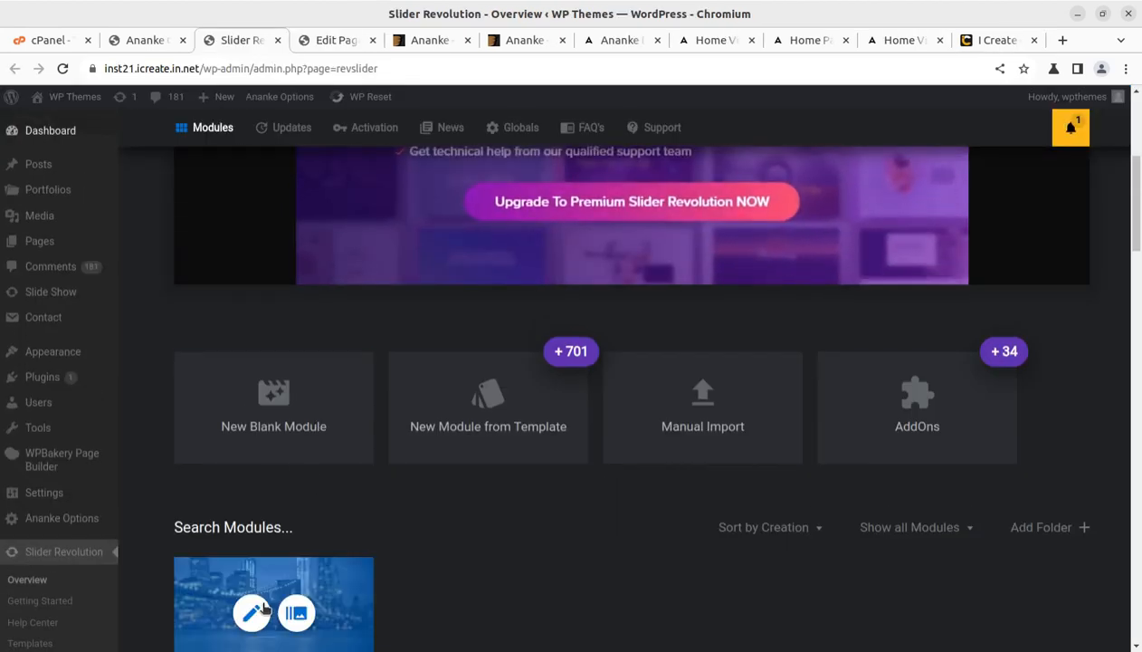
pyautogui.scroll(-2, 353, 583)
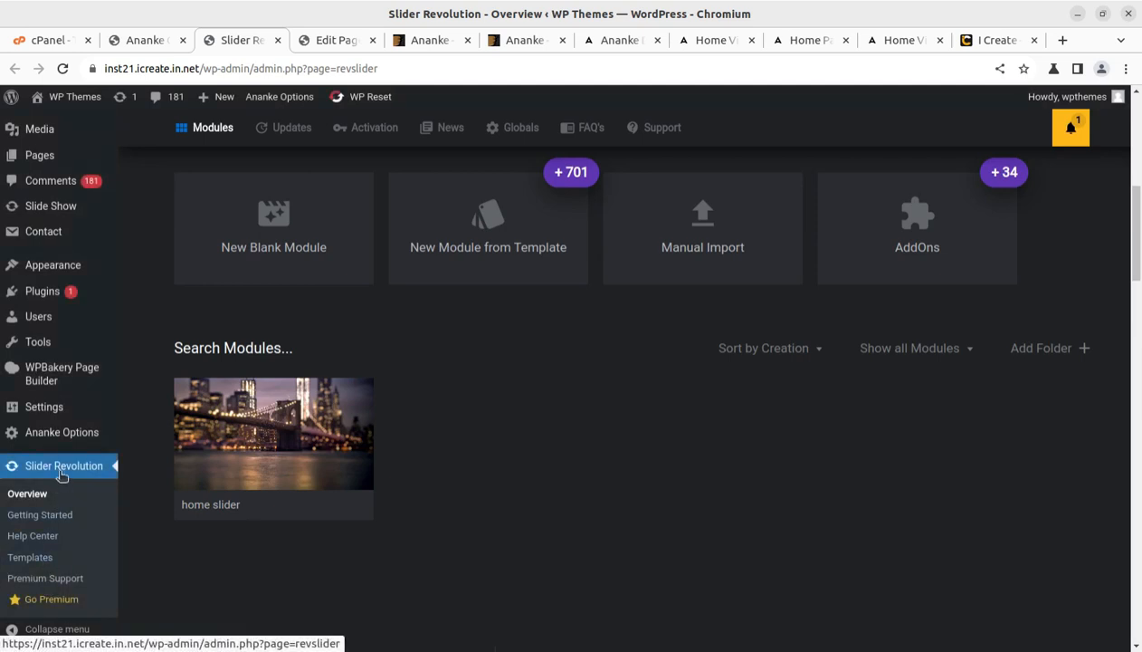
pyautogui.moveTo(248, 442)
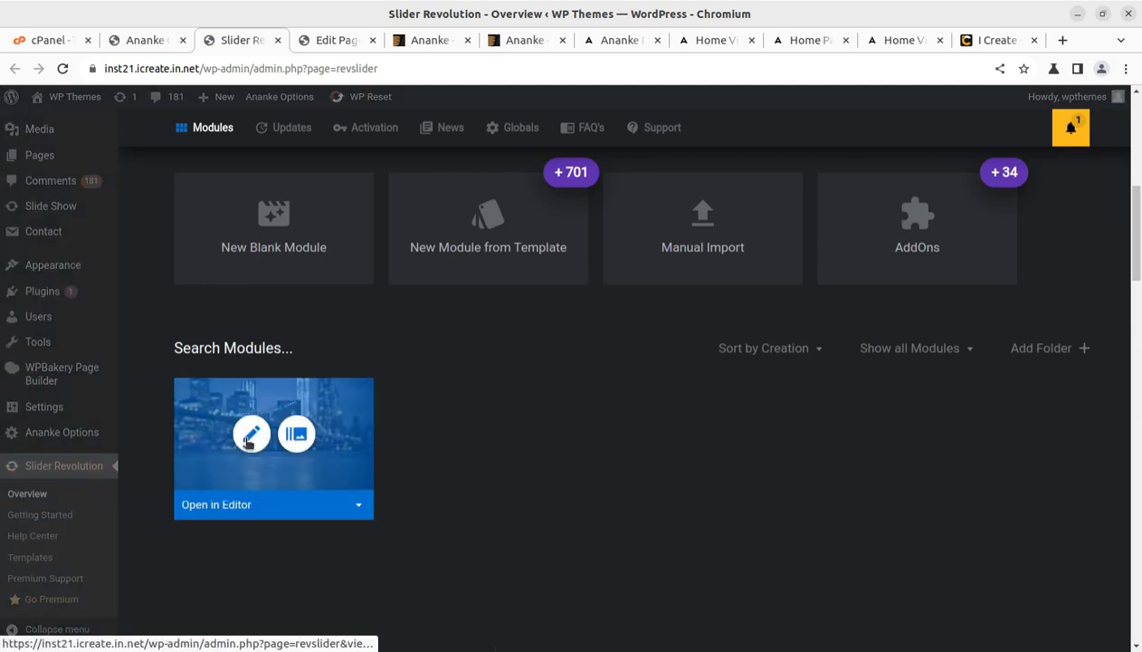
pyautogui.click(253, 438)
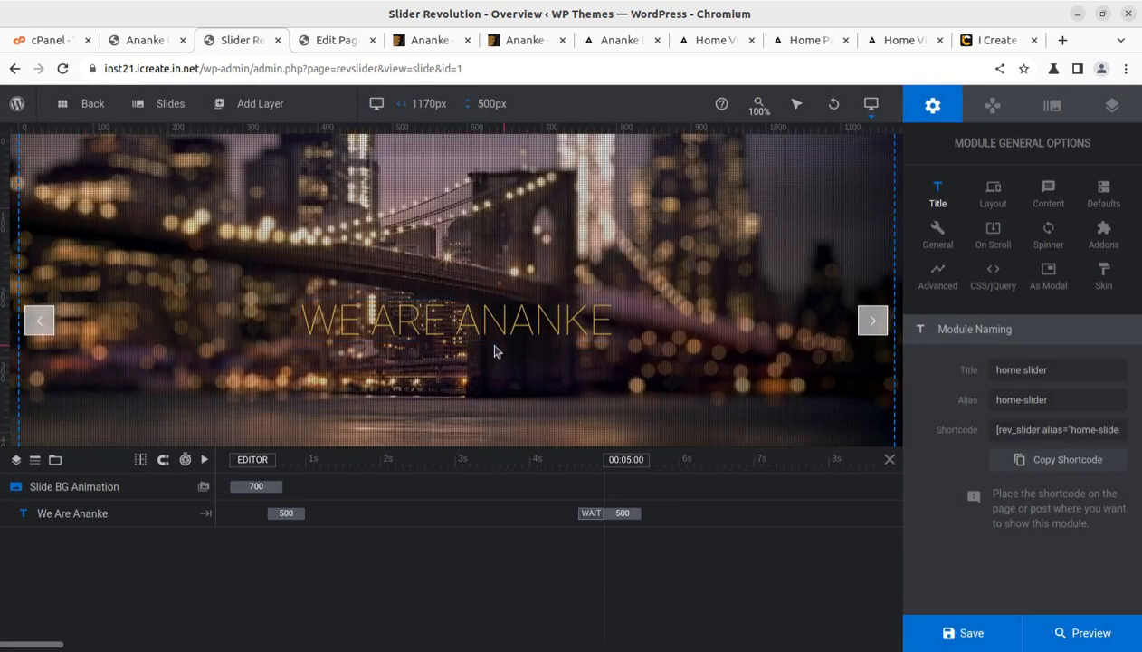
pyautogui.scroll(-2, 497, 351)
pyautogui.scroll(2, 494, 351)
# Step: Expand the home slider's actions in the Slider Revolution module overview and return to the WordPress dashboard
pyautogui.click(62, 107)
pyautogui.scroll(-1, 633, 457)
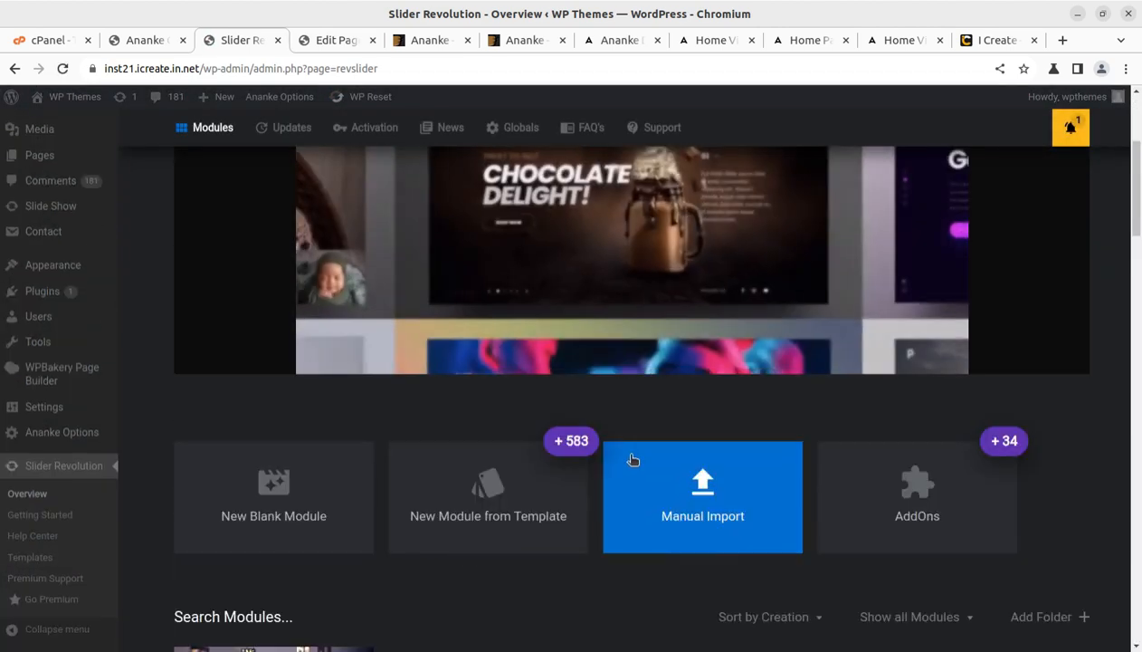
pyautogui.scroll(-4, 633, 460)
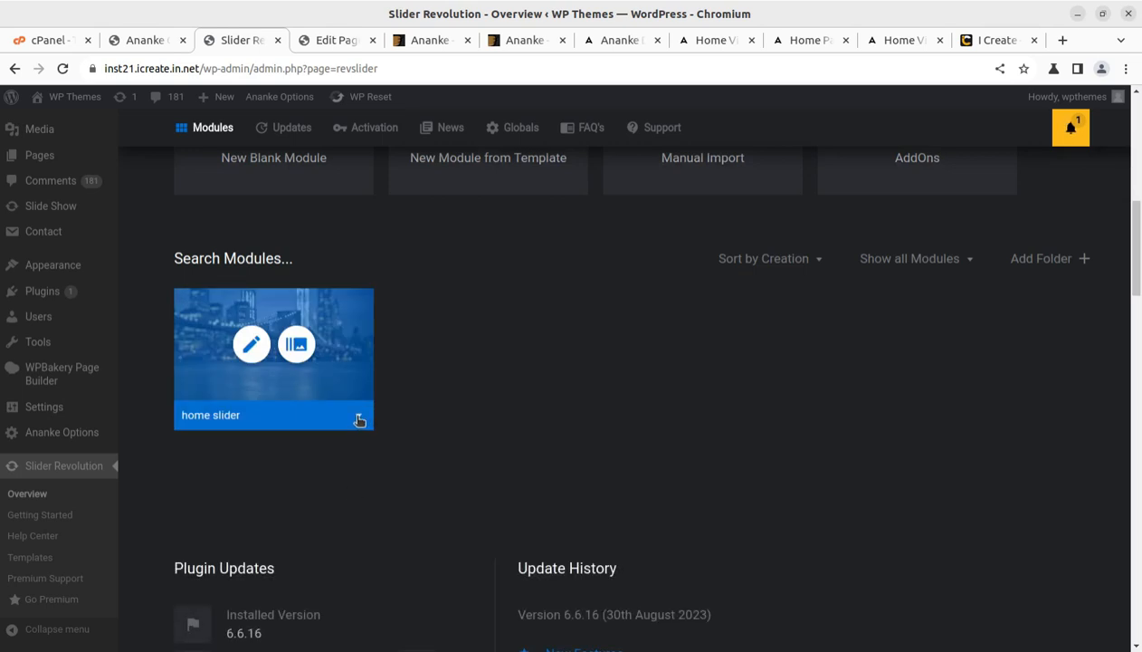
pyautogui.click(359, 419)
pyautogui.scroll(2, 77, 201)
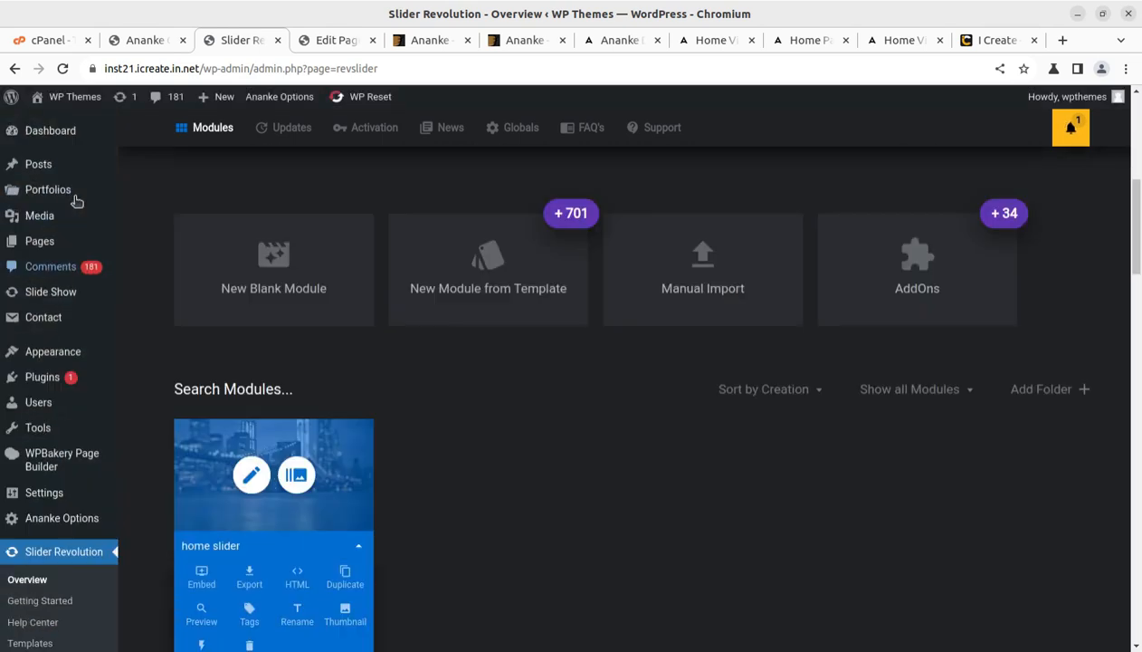
pyautogui.scroll(3, 77, 201)
pyautogui.click(9, 132)
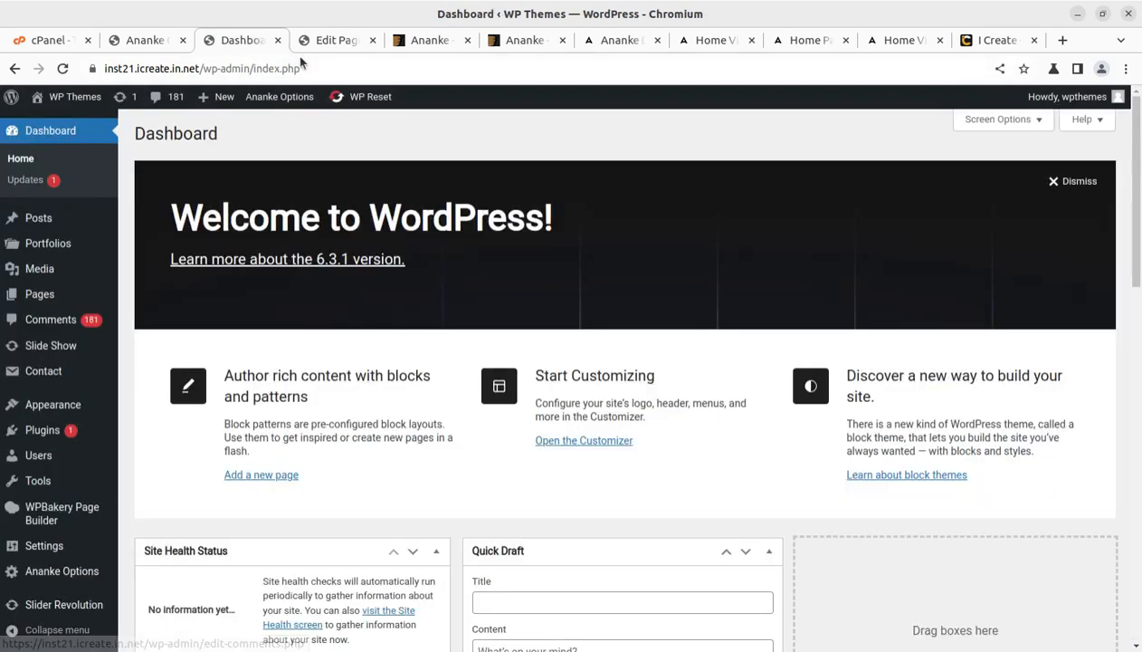
# Step: Examine the home page in the WPBakery frontend editor, from the slider buttons through About Us and The Team to the Work section
pyautogui.click(321, 40)
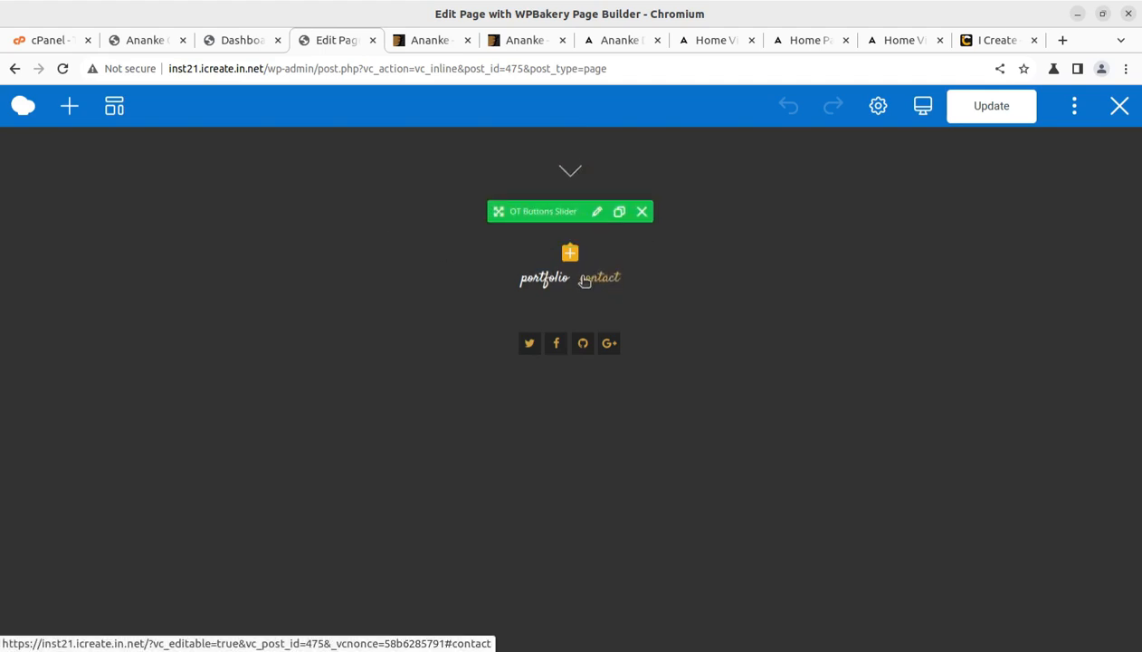
pyautogui.scroll(-5, 559, 324)
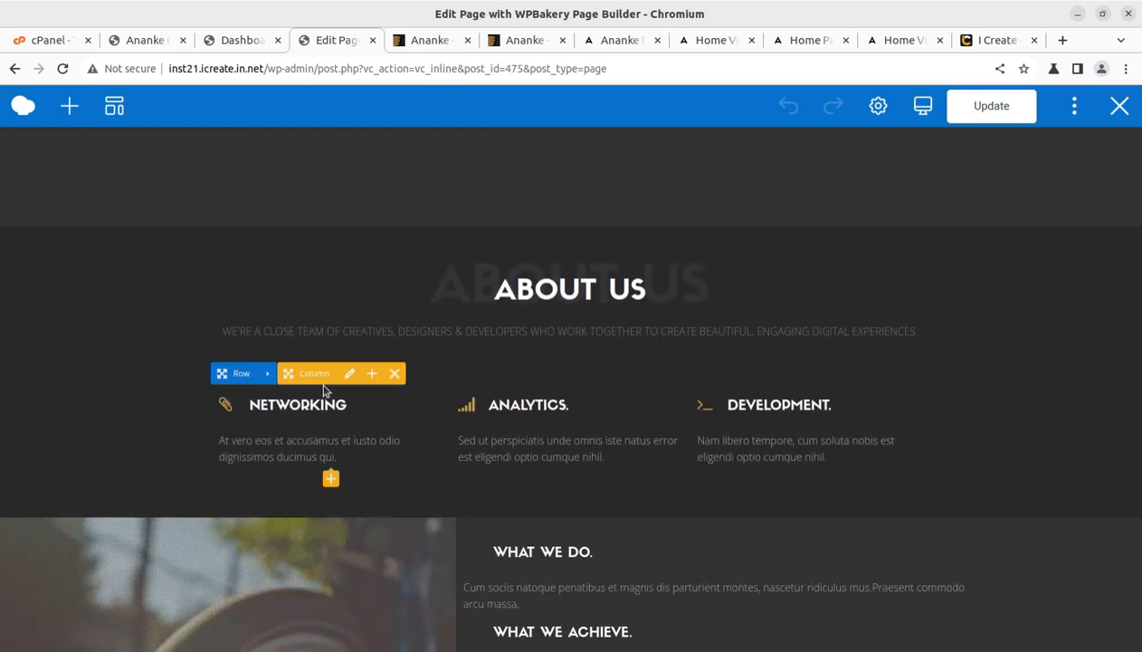
pyautogui.scroll(-3, 395, 336)
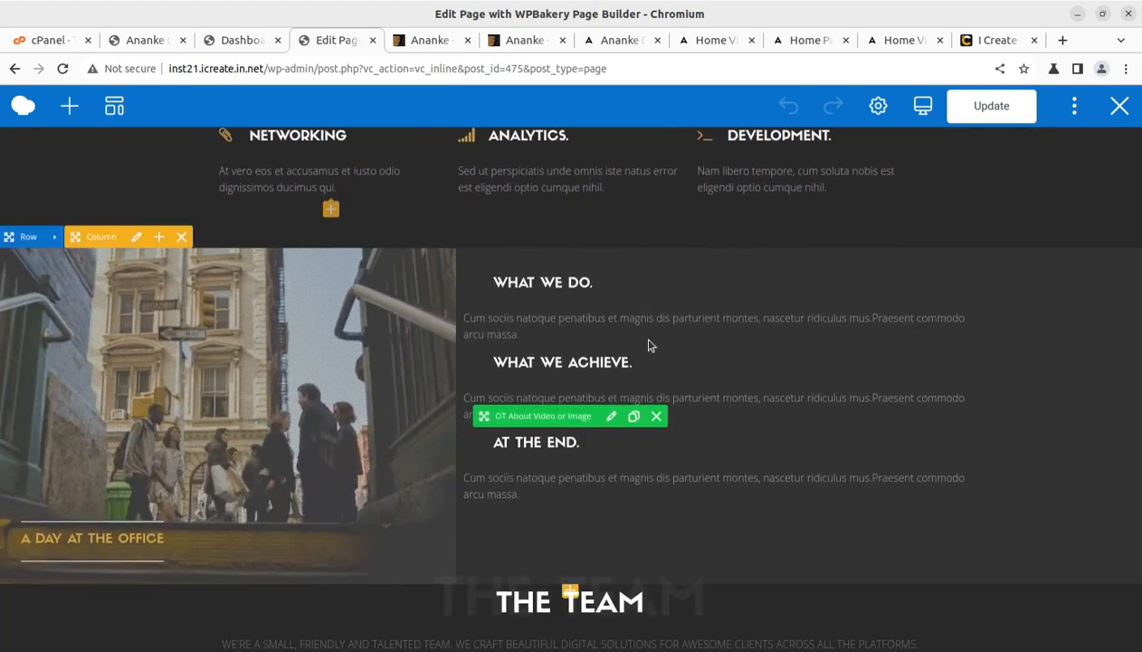
pyautogui.scroll(-1, 648, 345)
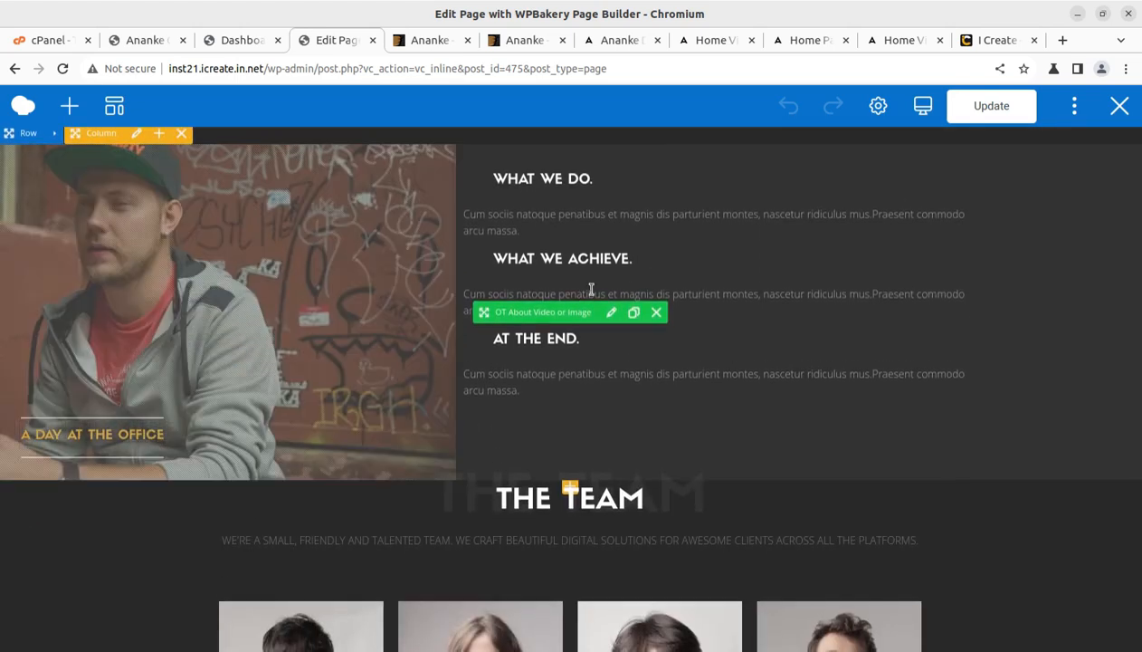
pyautogui.scroll(-4, 688, 312)
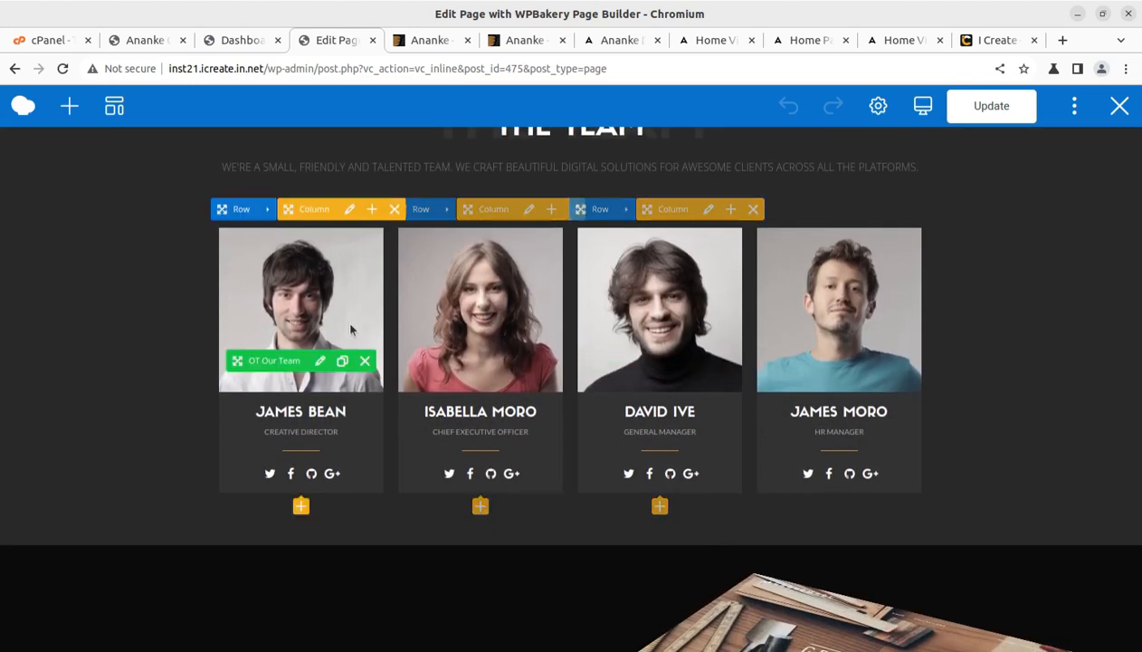
pyautogui.scroll(-5, 806, 344)
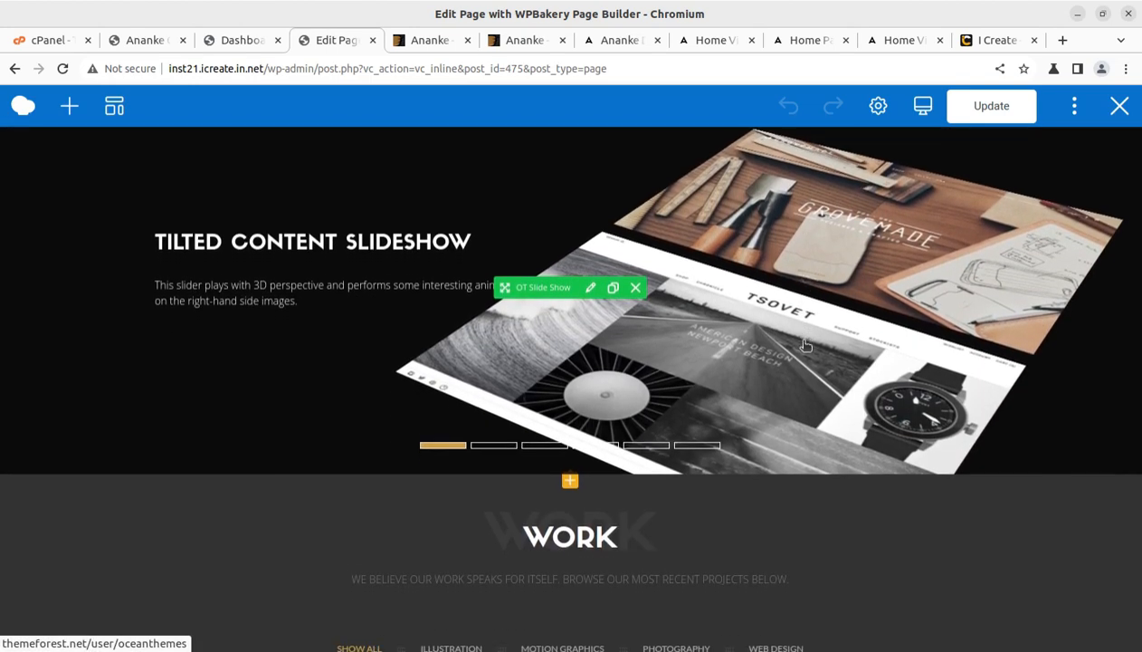
pyautogui.scroll(-1, 806, 345)
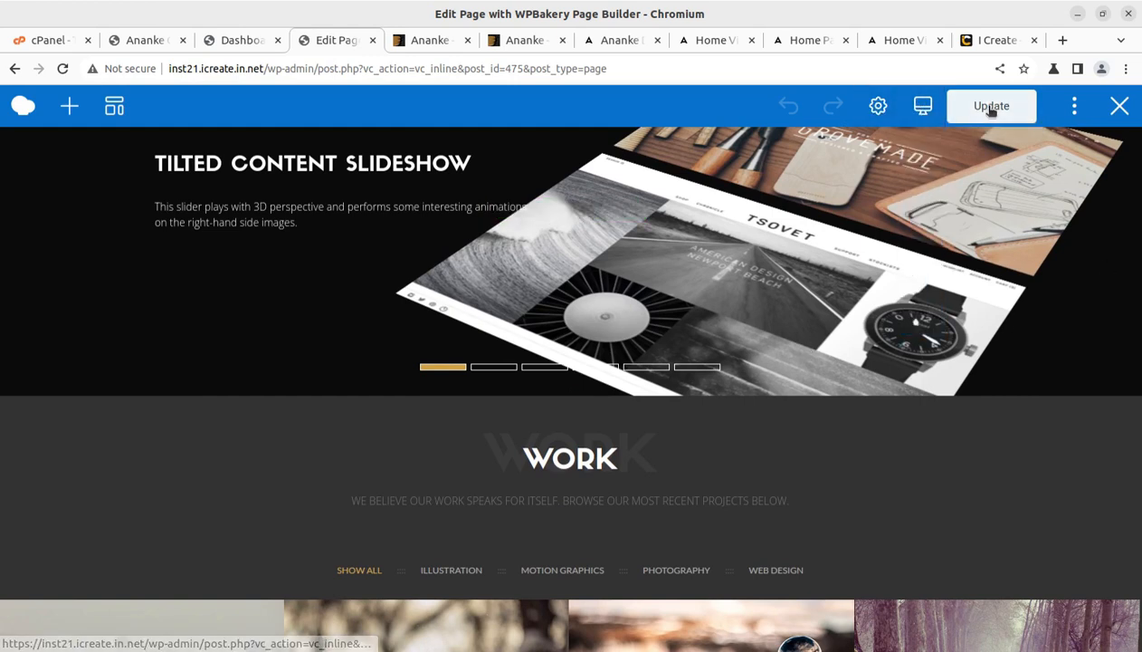
# Step: Switch the Home Slider page to the backend editor and look through its elements from Revolution Slider to the pricing tables
pyautogui.moveTo(1087, 110)
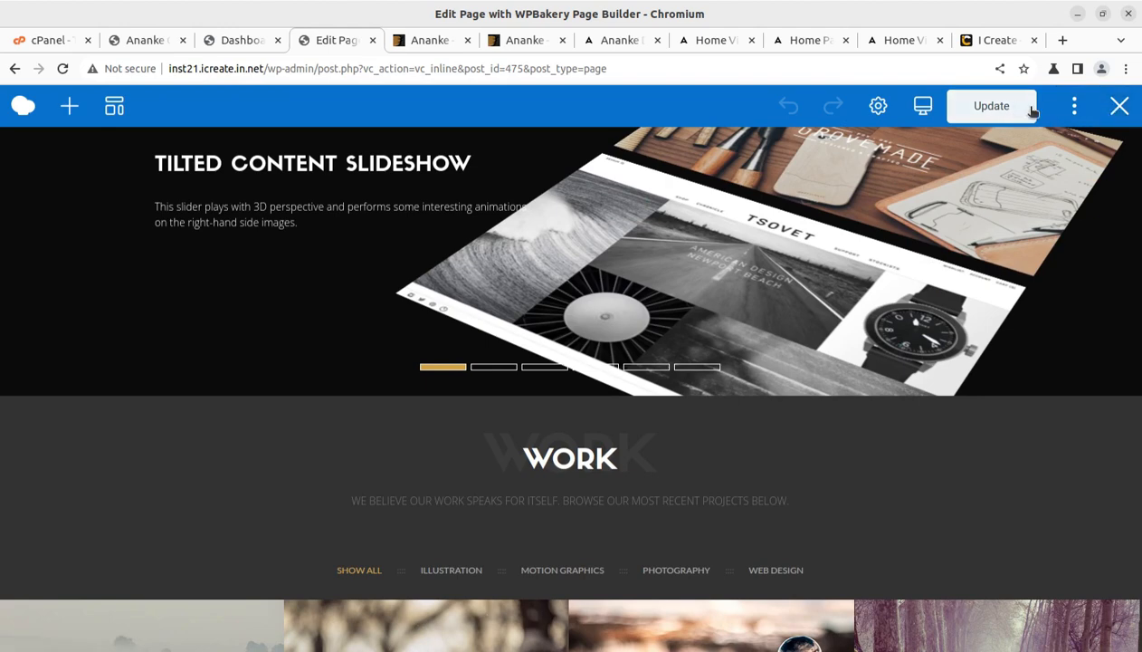
pyautogui.click(1055, 147)
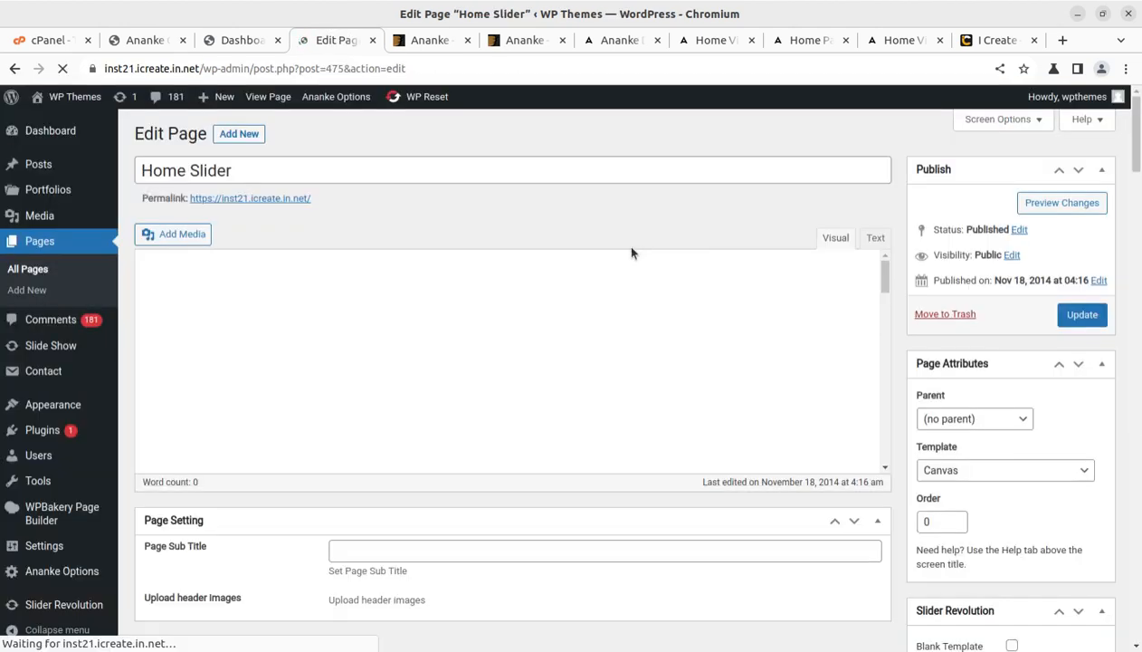
pyautogui.moveTo(281, 413)
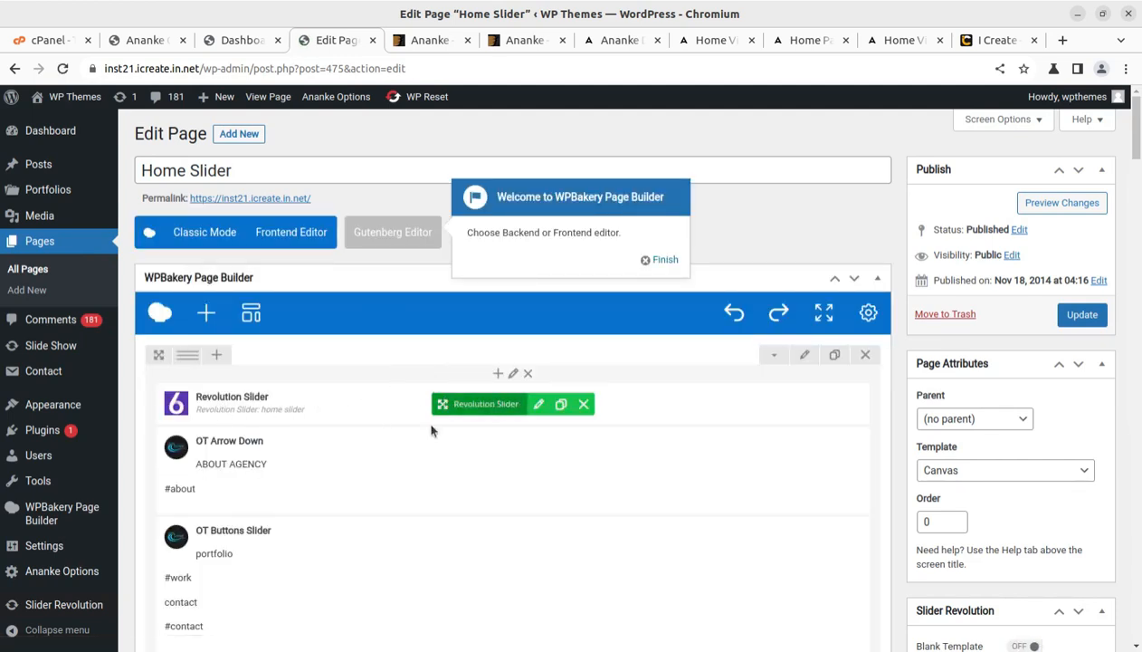
pyautogui.scroll(-6, 469, 439)
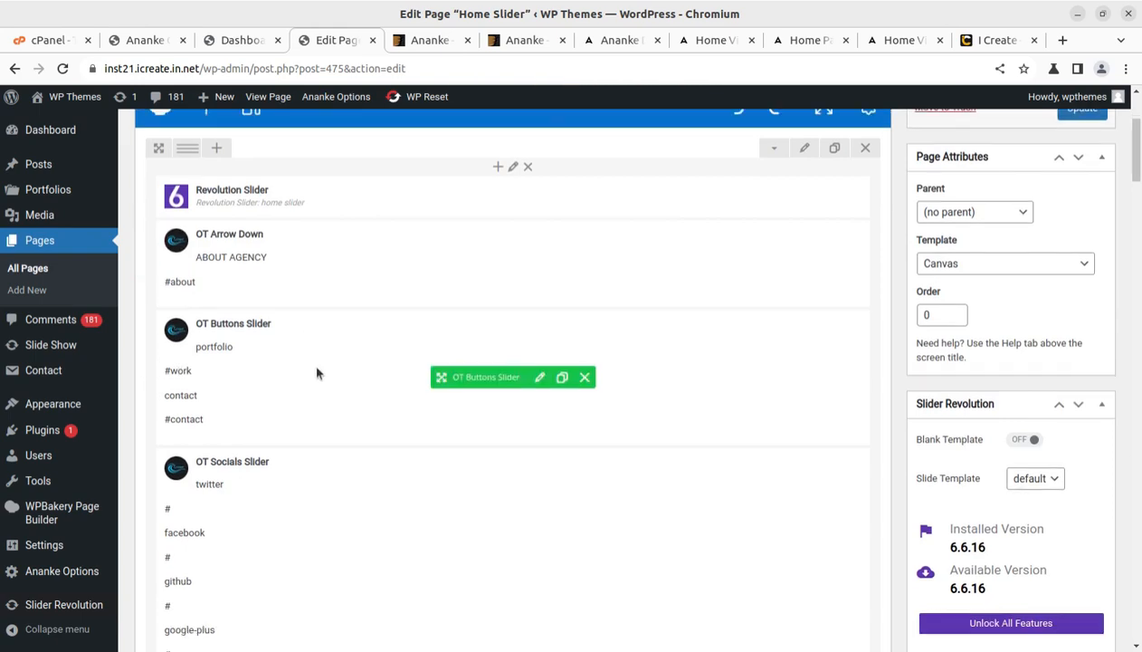
pyautogui.scroll(-4, 716, 399)
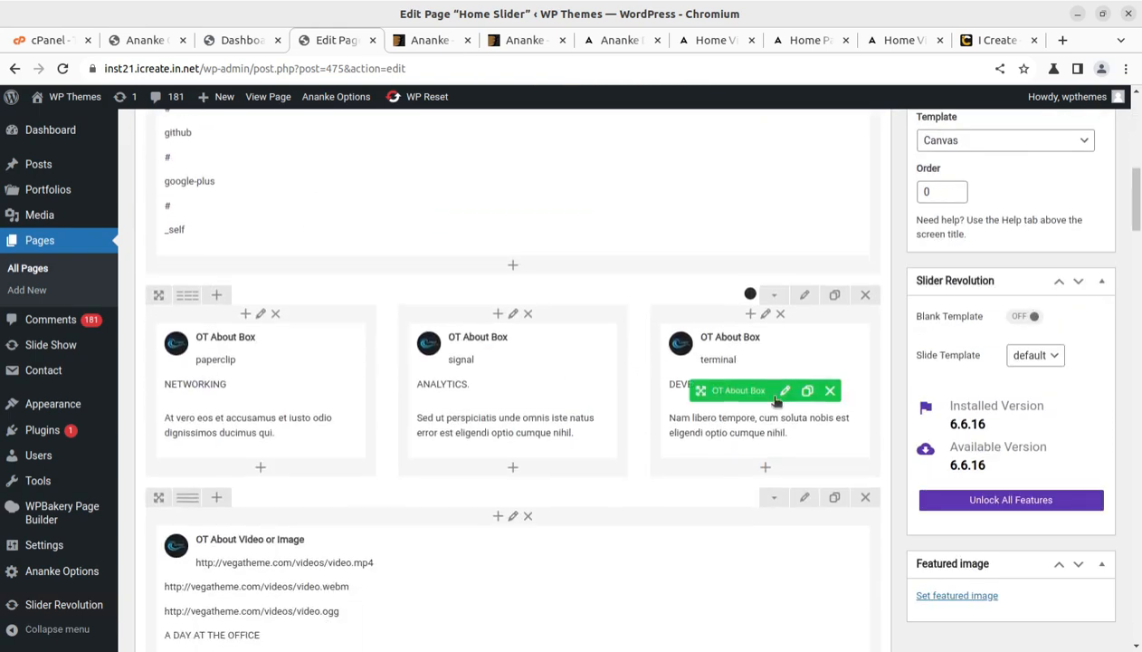
pyautogui.scroll(-4, 565, 377)
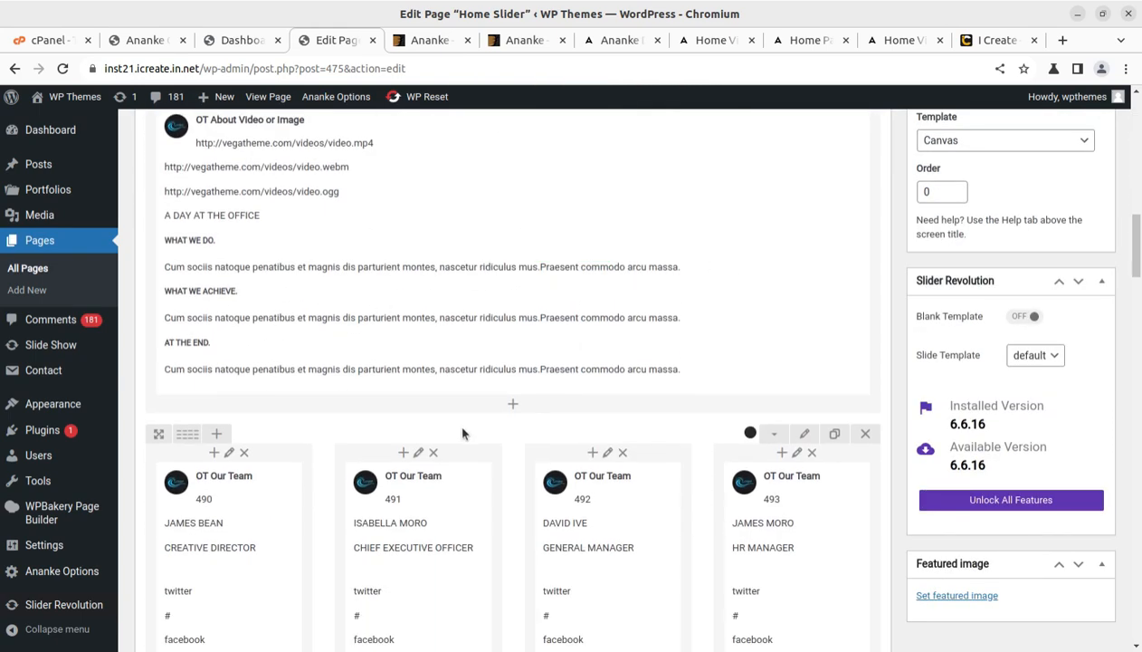
pyautogui.scroll(-10, 599, 393)
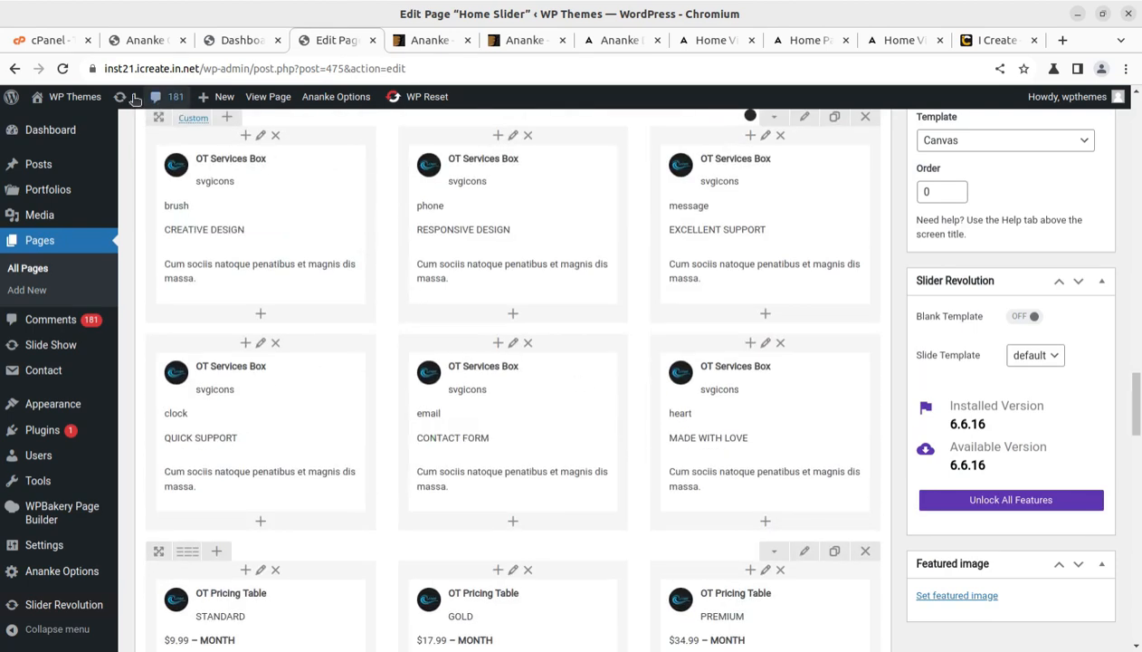
# Step: Open the live site in a new browser tab to check its hero and About Us sections, and return to the Ananke ThemeForest page
pyautogui.moveTo(89, 105)
pyautogui.middleClick(63, 127)
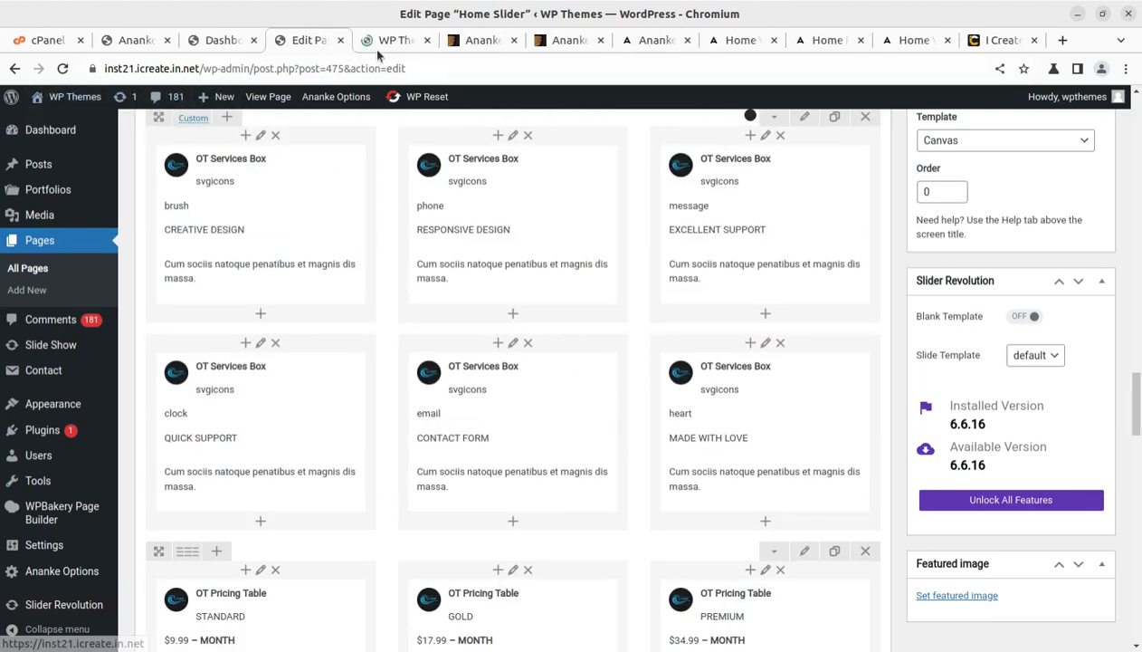
pyautogui.click(386, 44)
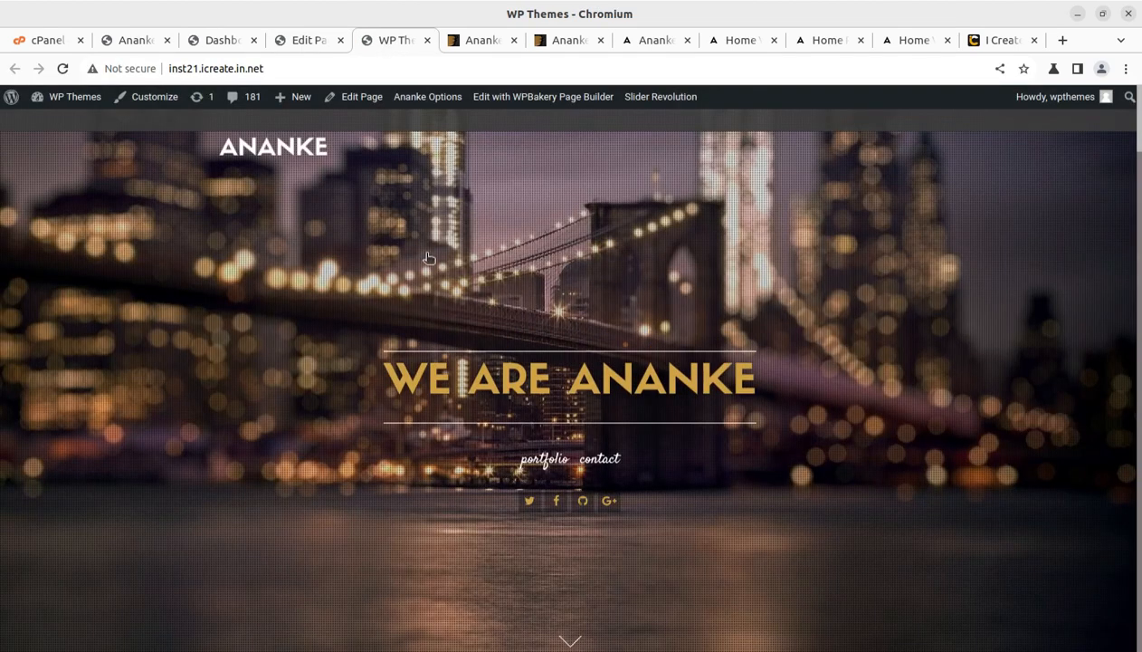
pyautogui.scroll(-5, 612, 311)
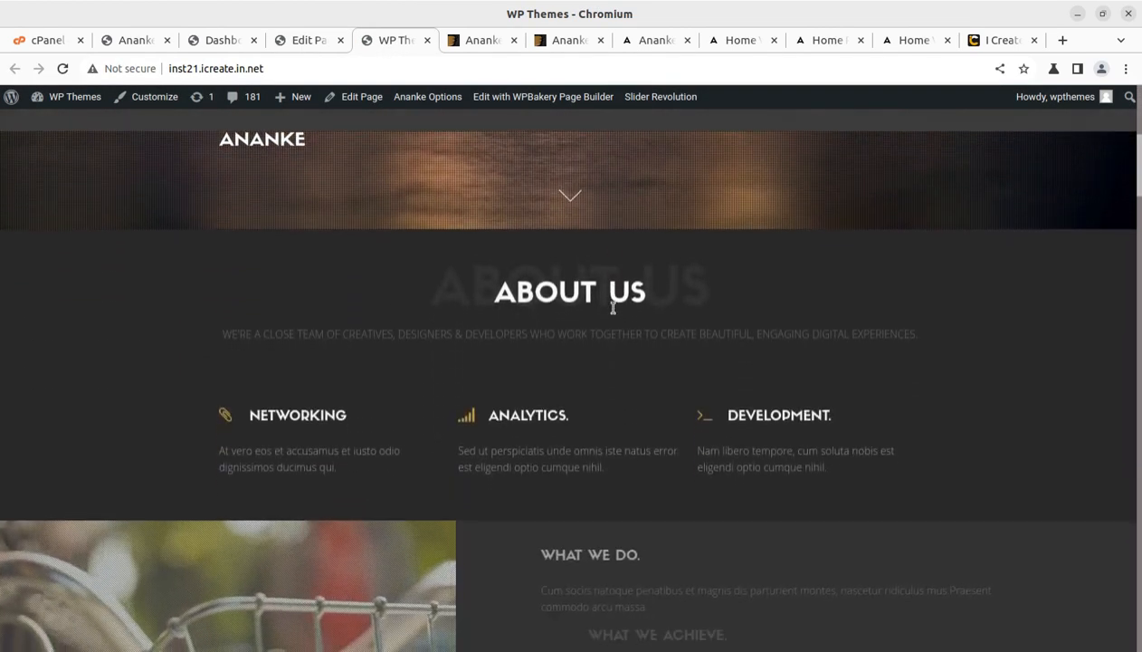
pyautogui.scroll(5, 612, 307)
pyautogui.click(485, 45)
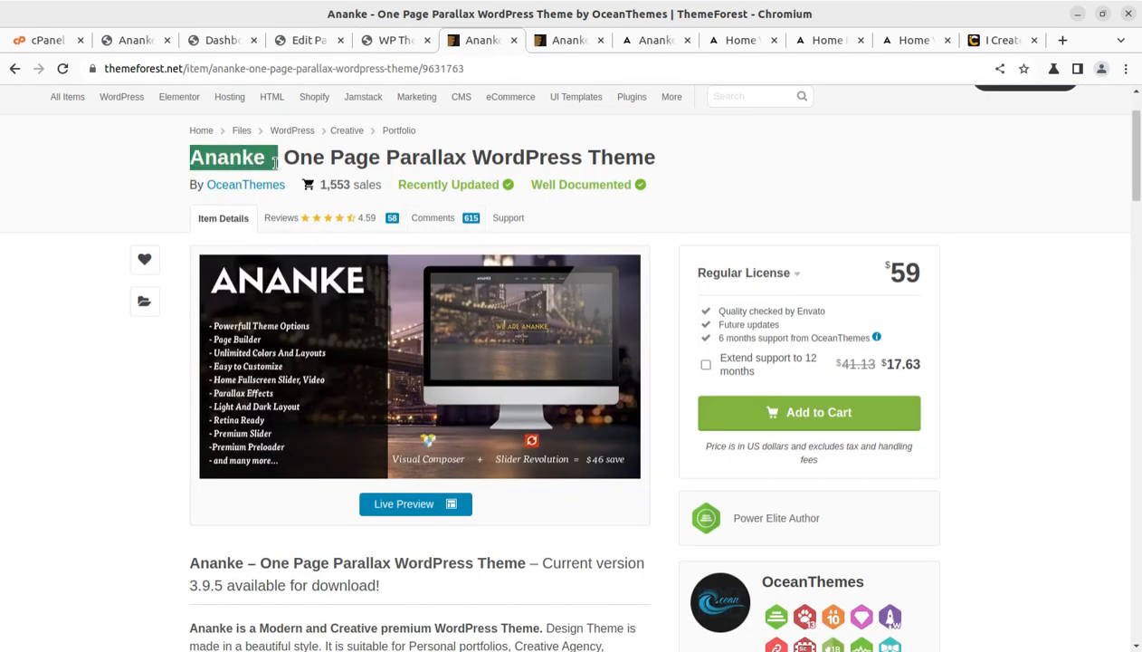
# Step: Open the live site in another browser tab from the WordPress dashboard and look through the home page from the hero to the Work section
pyautogui.click(287, 45)
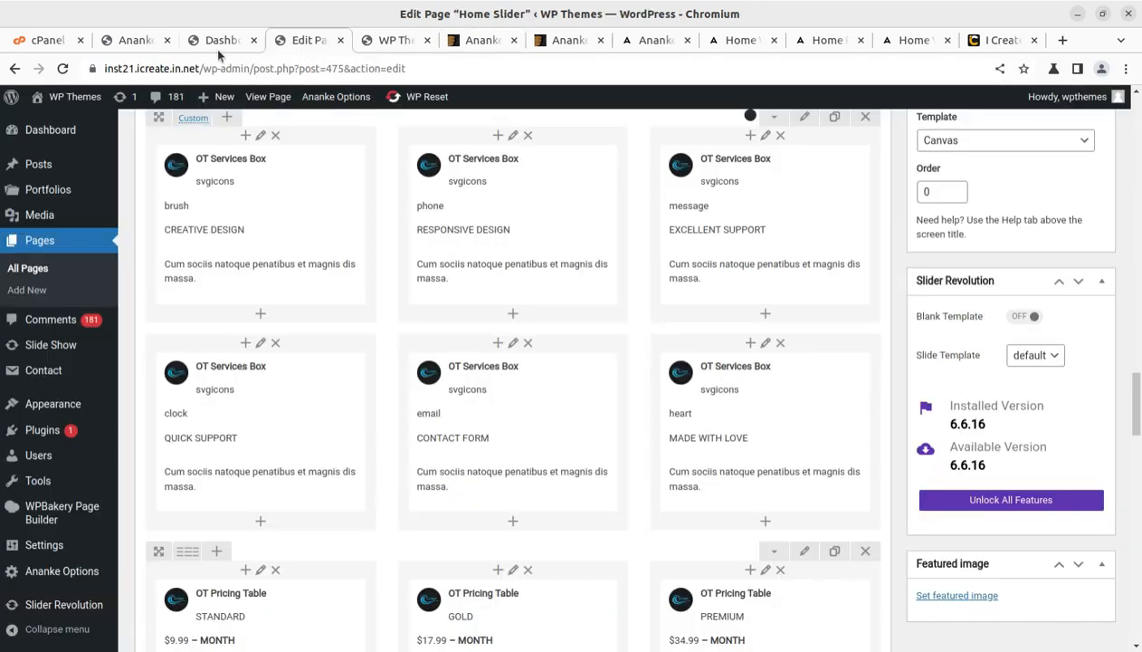
pyautogui.click(214, 48)
pyautogui.moveTo(63, 96)
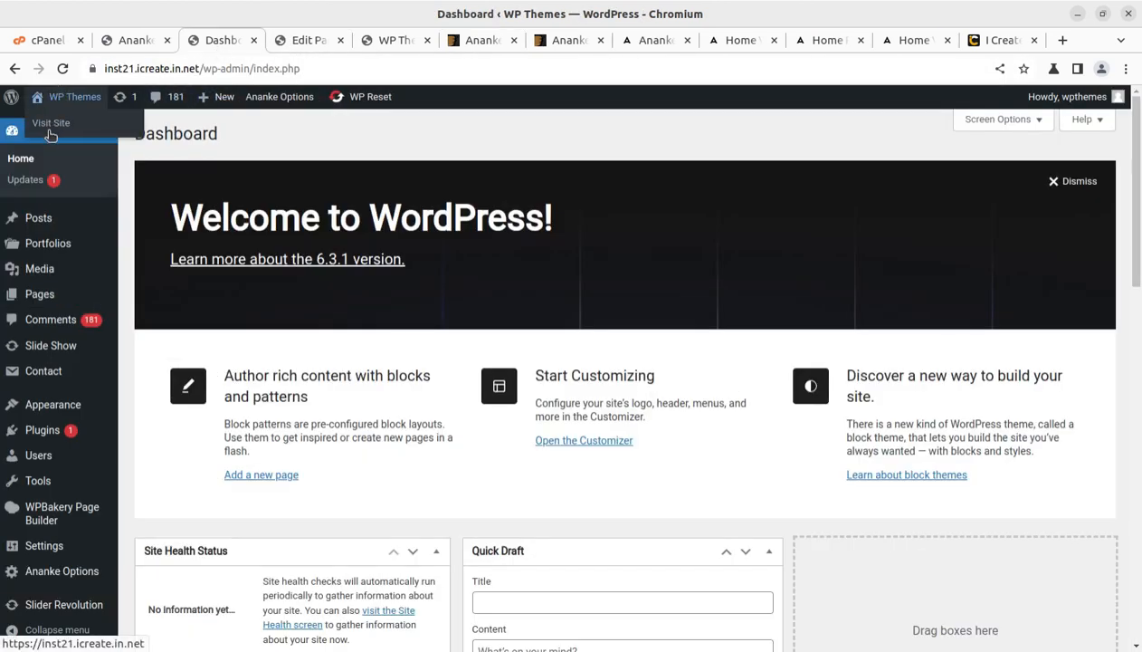
pyautogui.middleClick(52, 126)
pyautogui.click(281, 44)
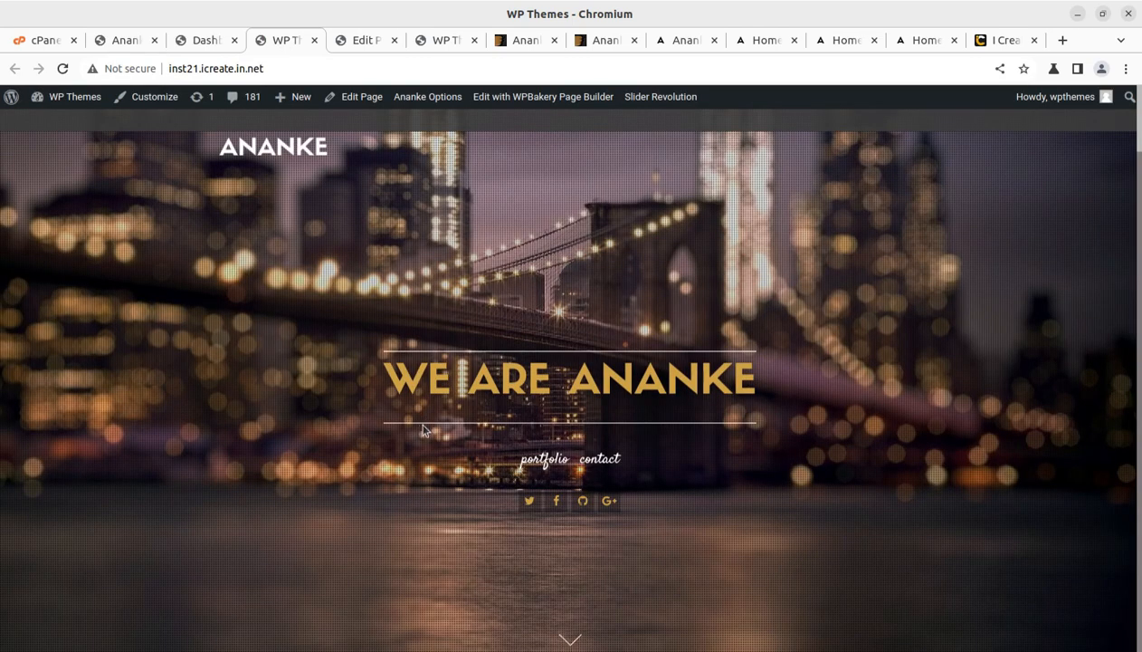
pyautogui.scroll(-5, 423, 430)
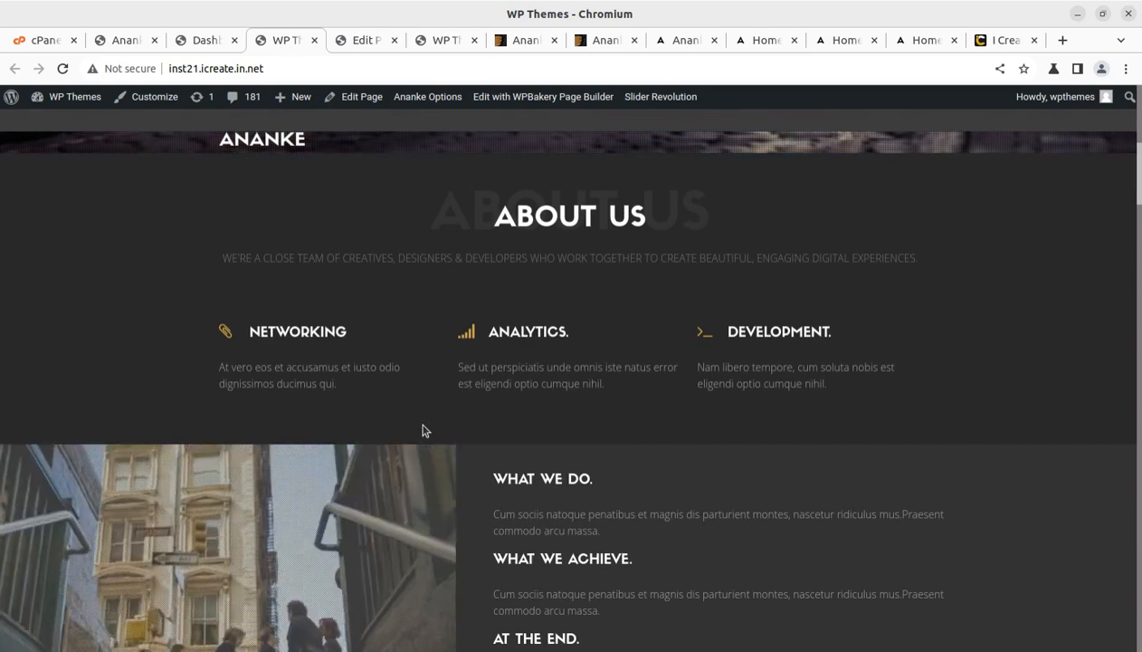
pyautogui.scroll(-5, 423, 431)
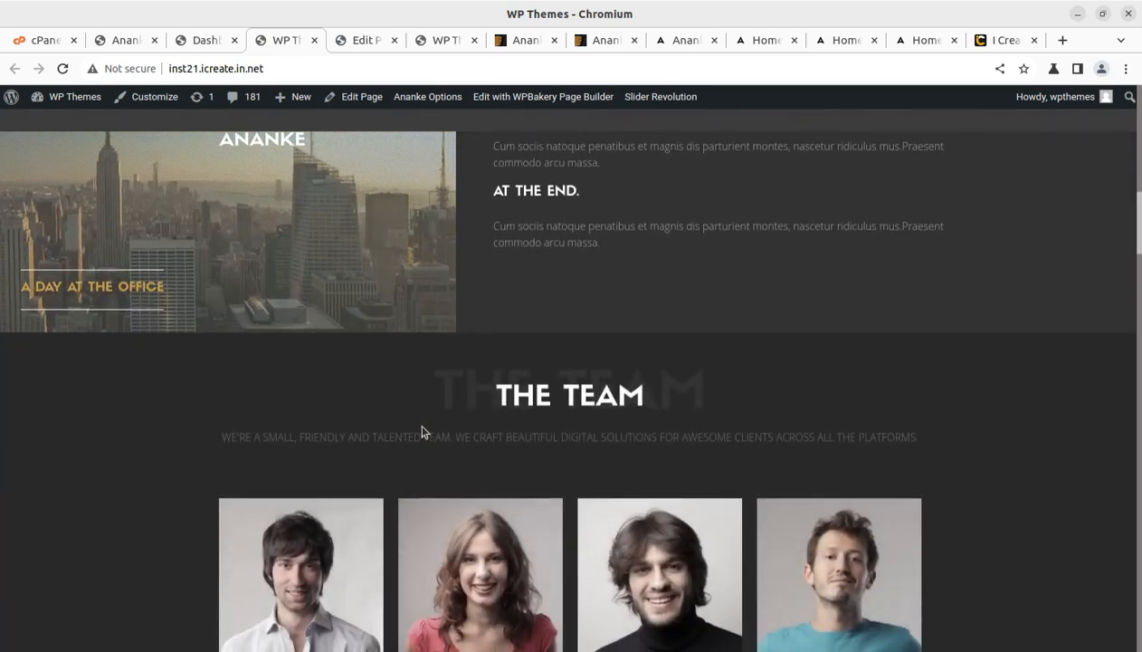
pyautogui.scroll(-3, 423, 431)
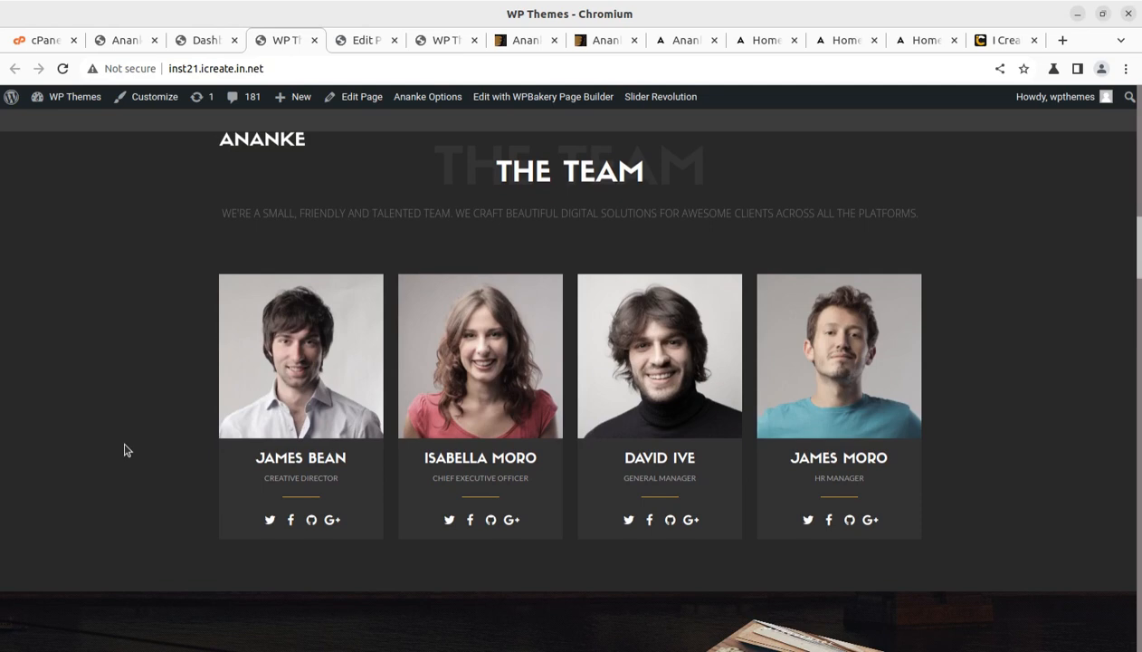
pyautogui.scroll(-8, 489, 500)
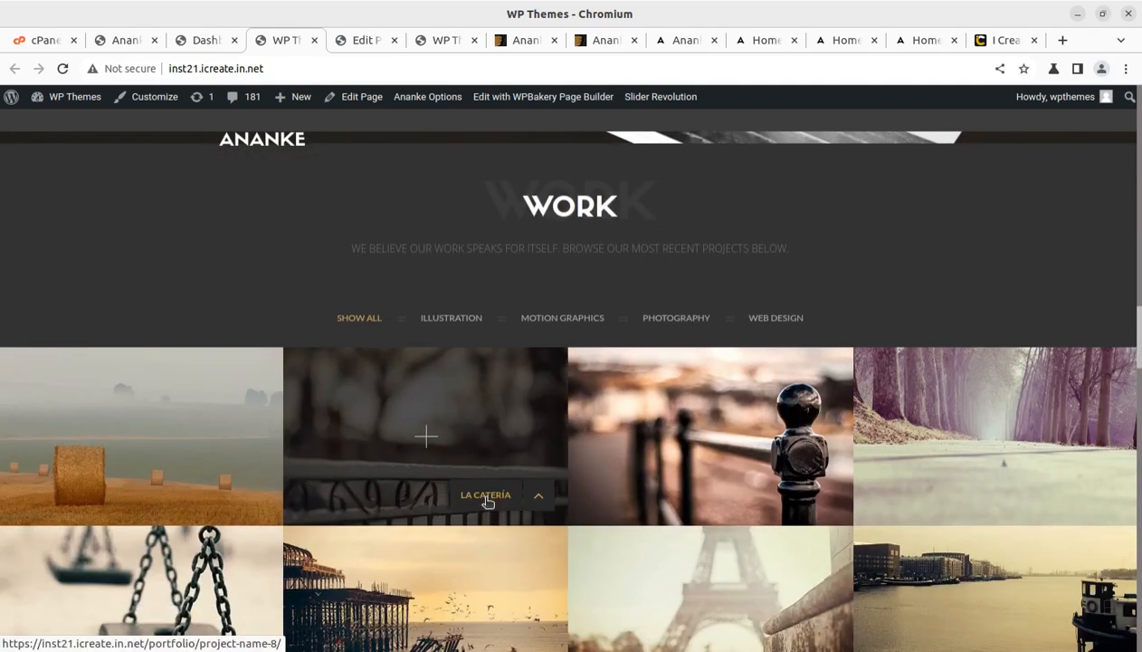
pyautogui.scroll(8, 487, 501)
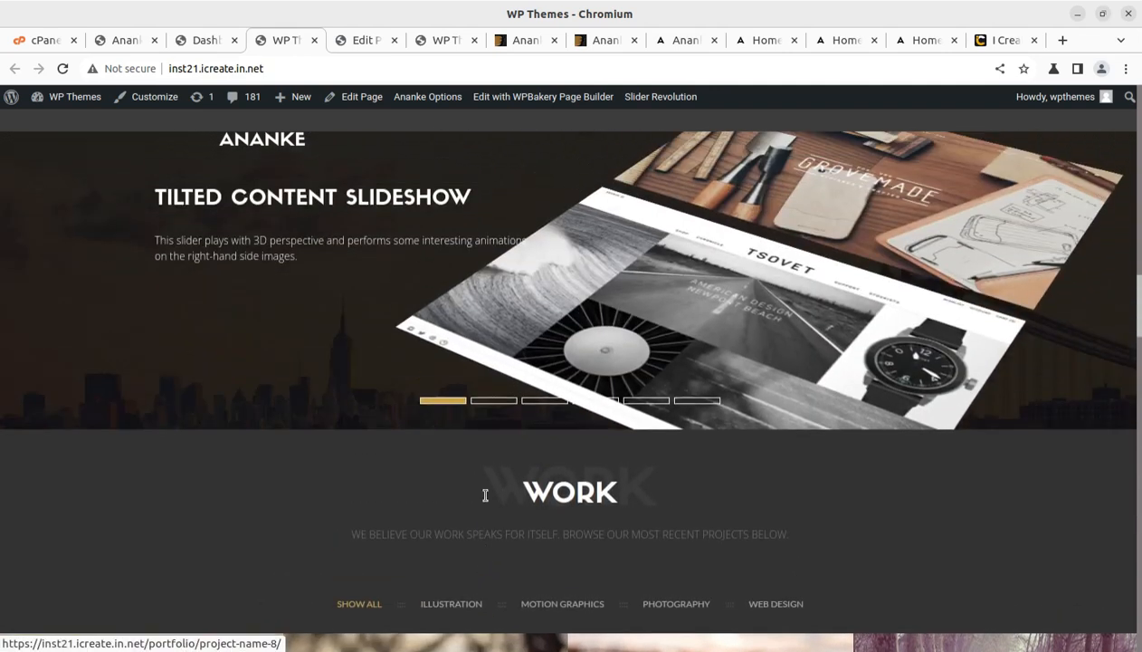